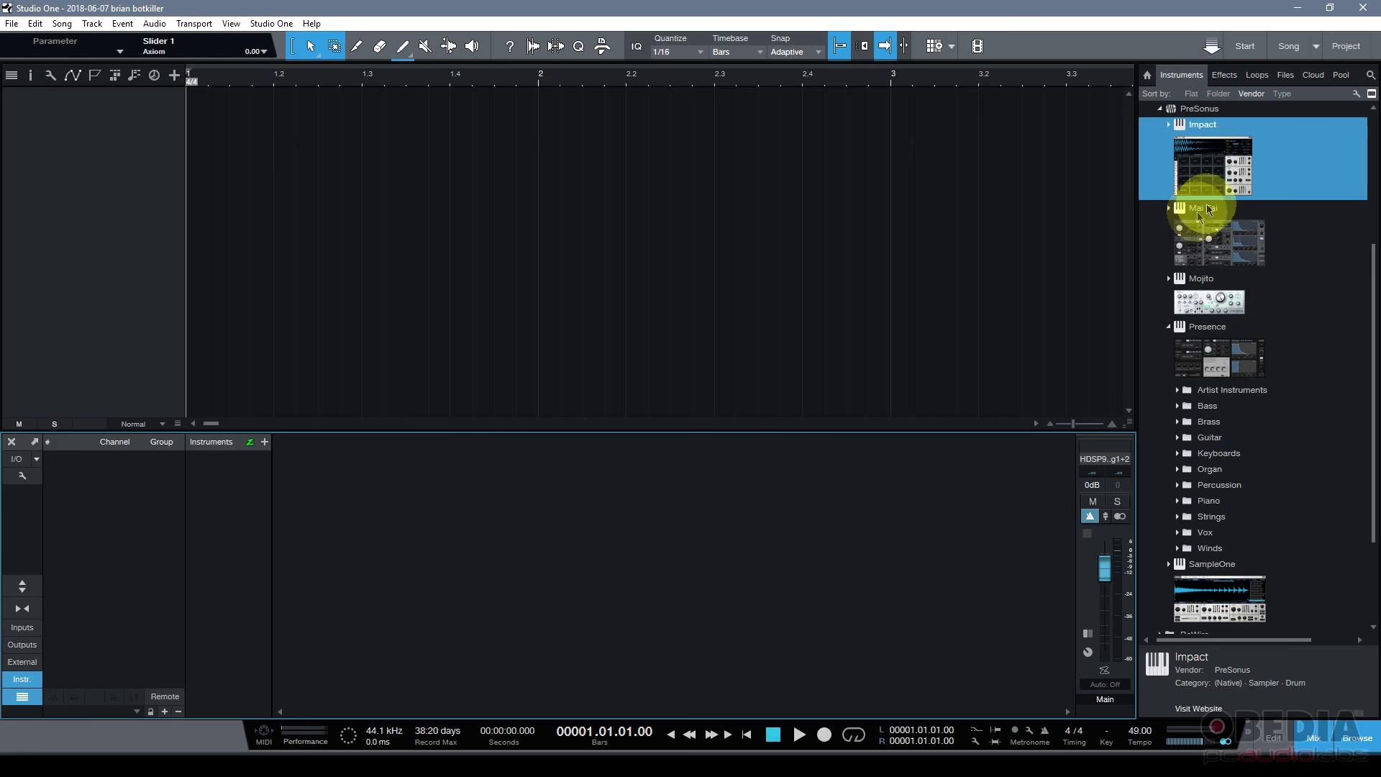
# Drag PreSonus Impact from the Instruments browser into the empty arrangement as a new instrument track.
pyautogui.moveTo(1212, 185); pyautogui.dragTo(245, 144)
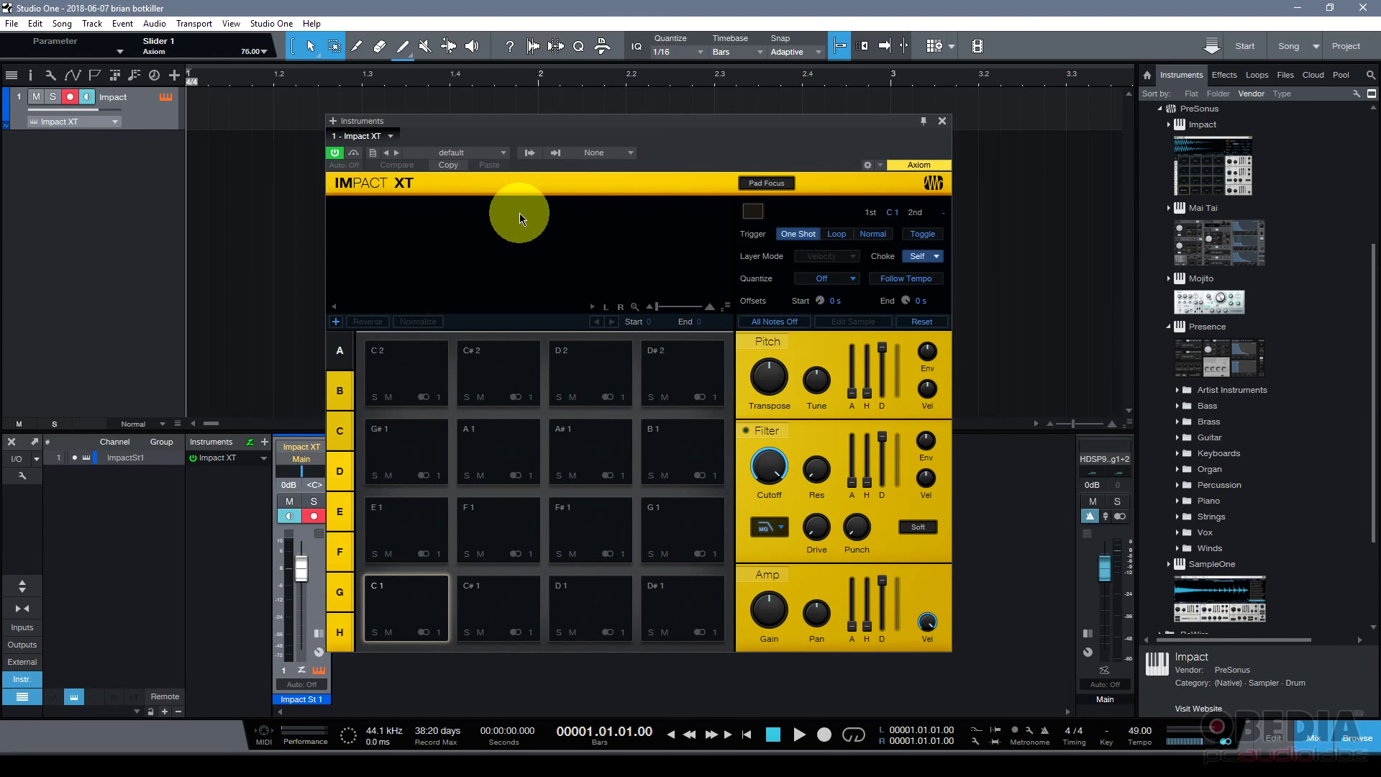
pyautogui.click(619, 120)
pyautogui.moveTo(619, 120); pyautogui.dragTo(603, 103)
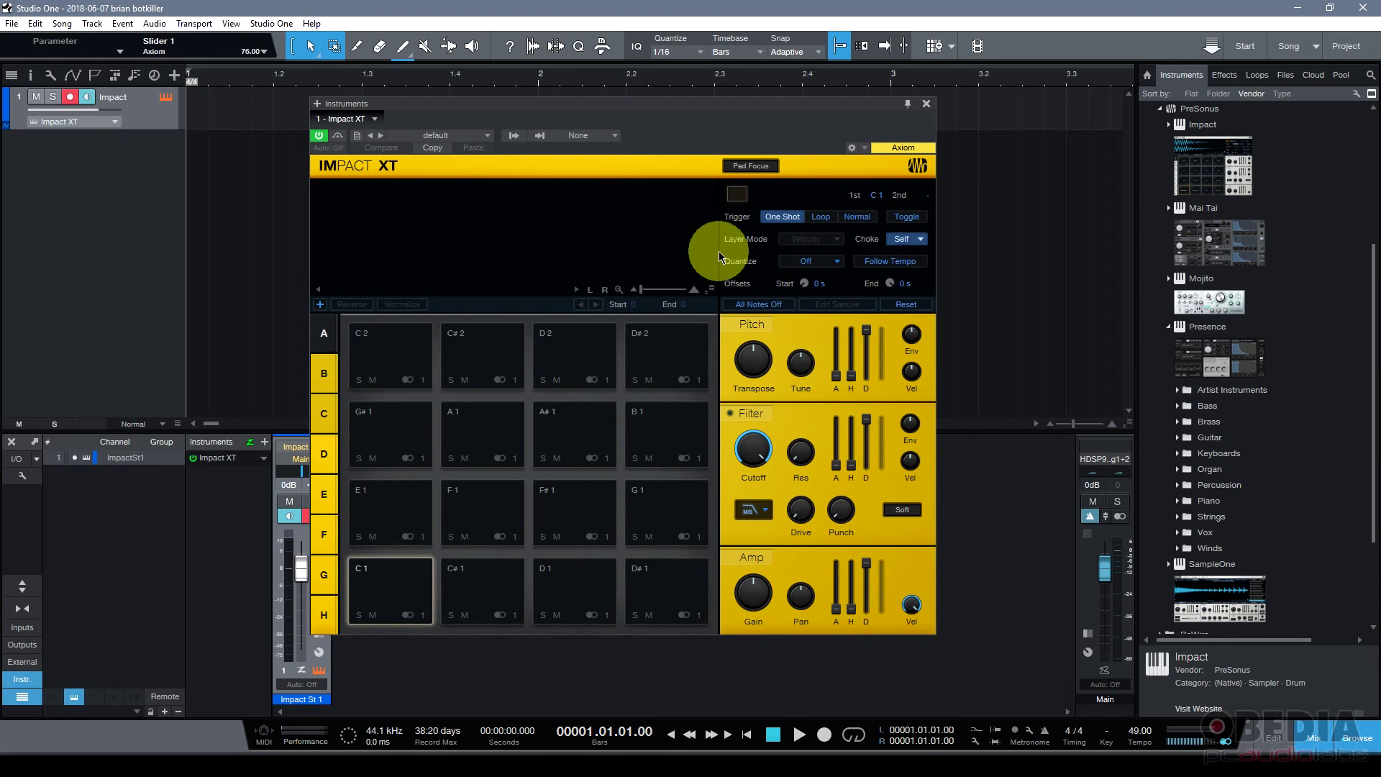
pyautogui.moveTo(518, 103); pyautogui.dragTo(528, 119)
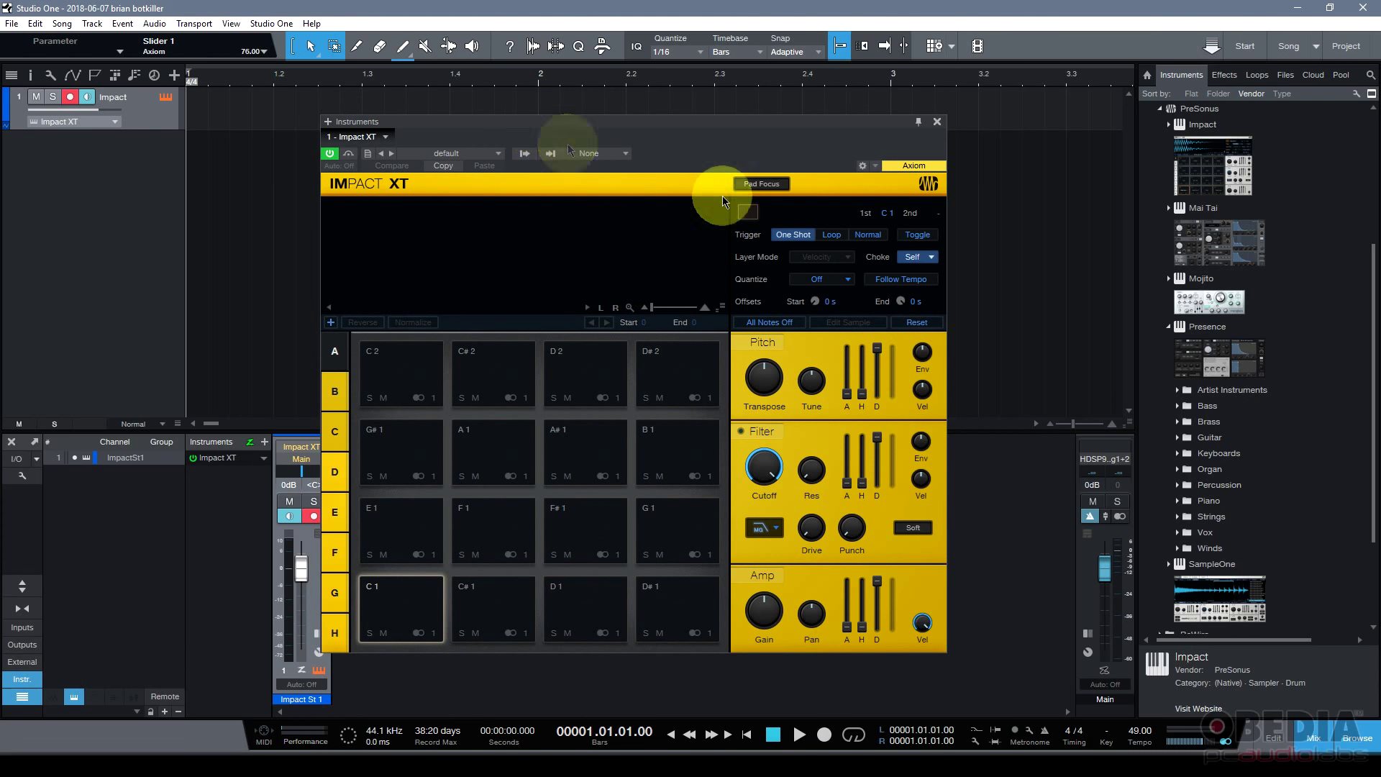
# Cycle through Impact XT's colour schemes until the cyan skin is showing.
pyautogui.click(933, 189)
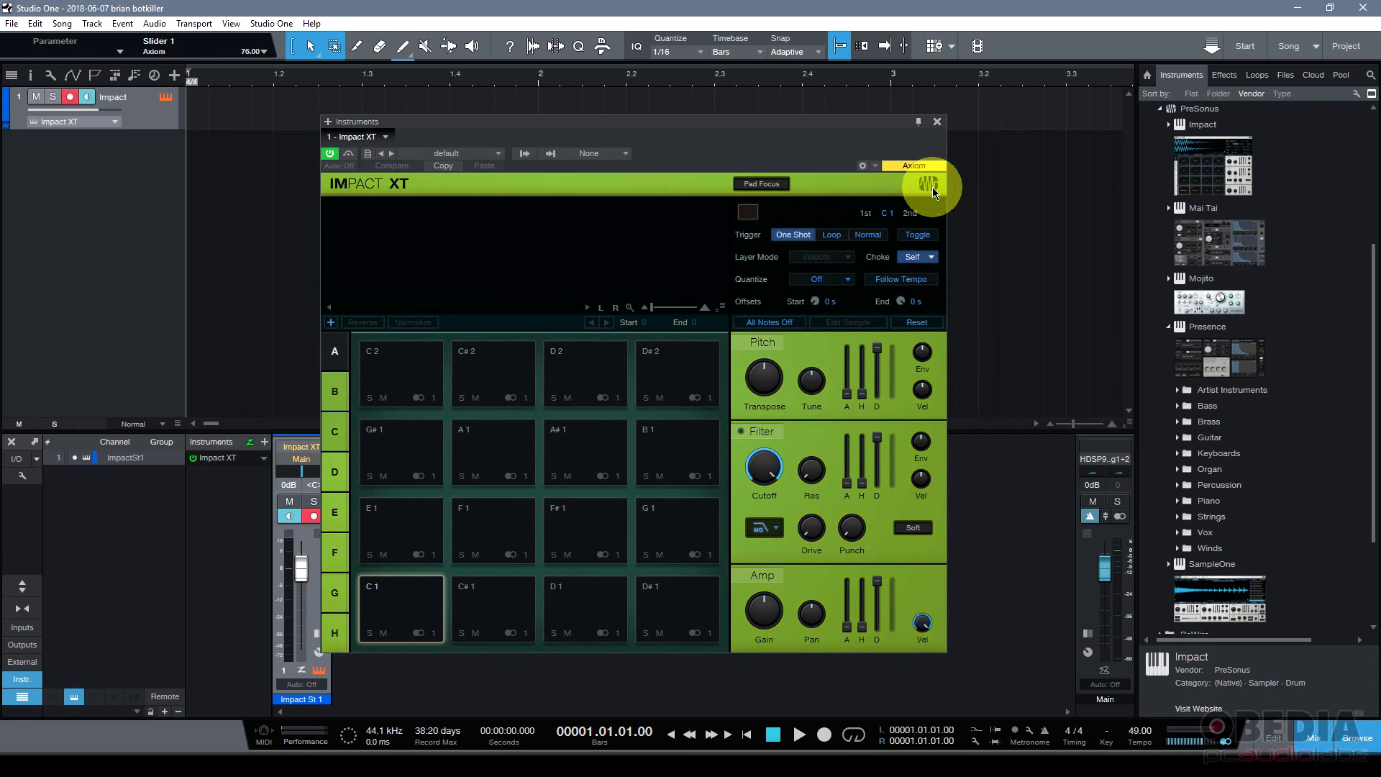
pyautogui.click(934, 188)
pyautogui.click(934, 189)
pyautogui.click(931, 187)
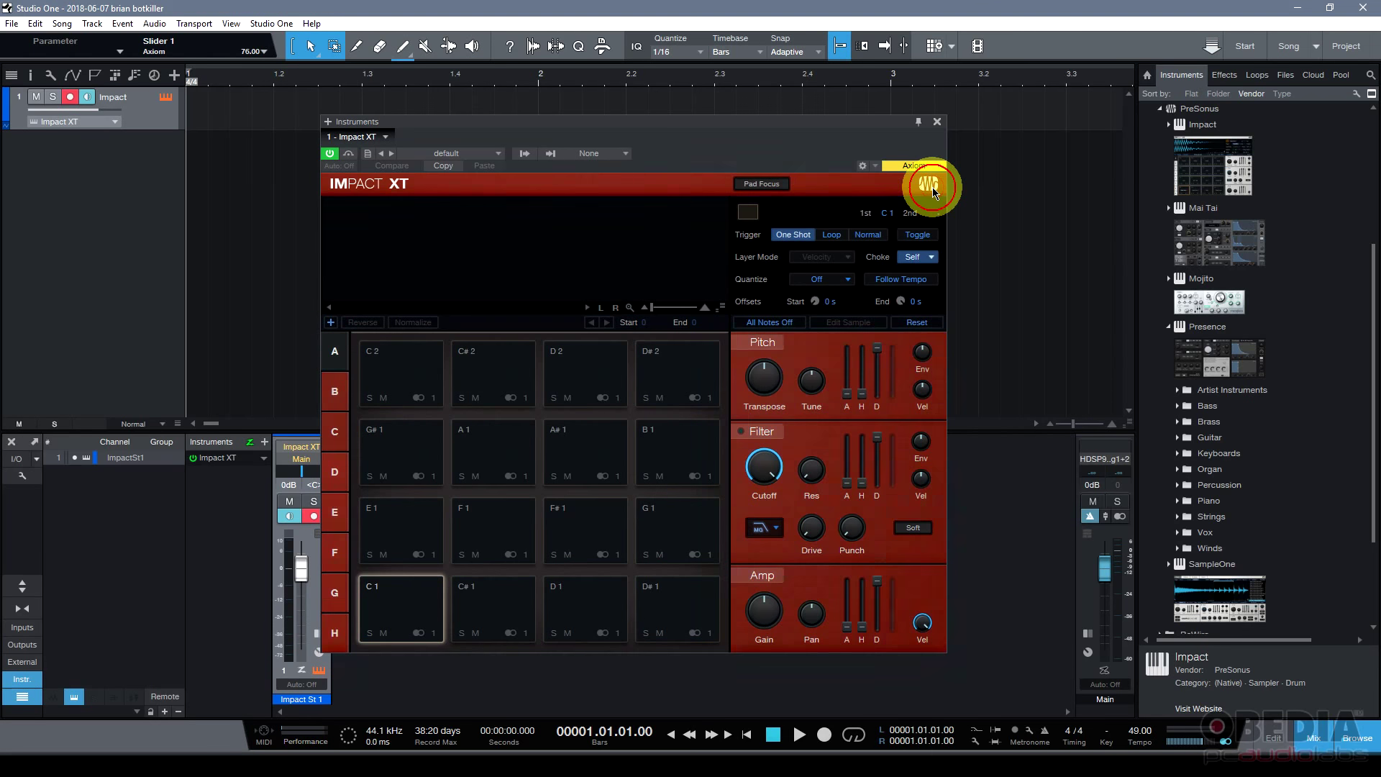
pyautogui.click(927, 187)
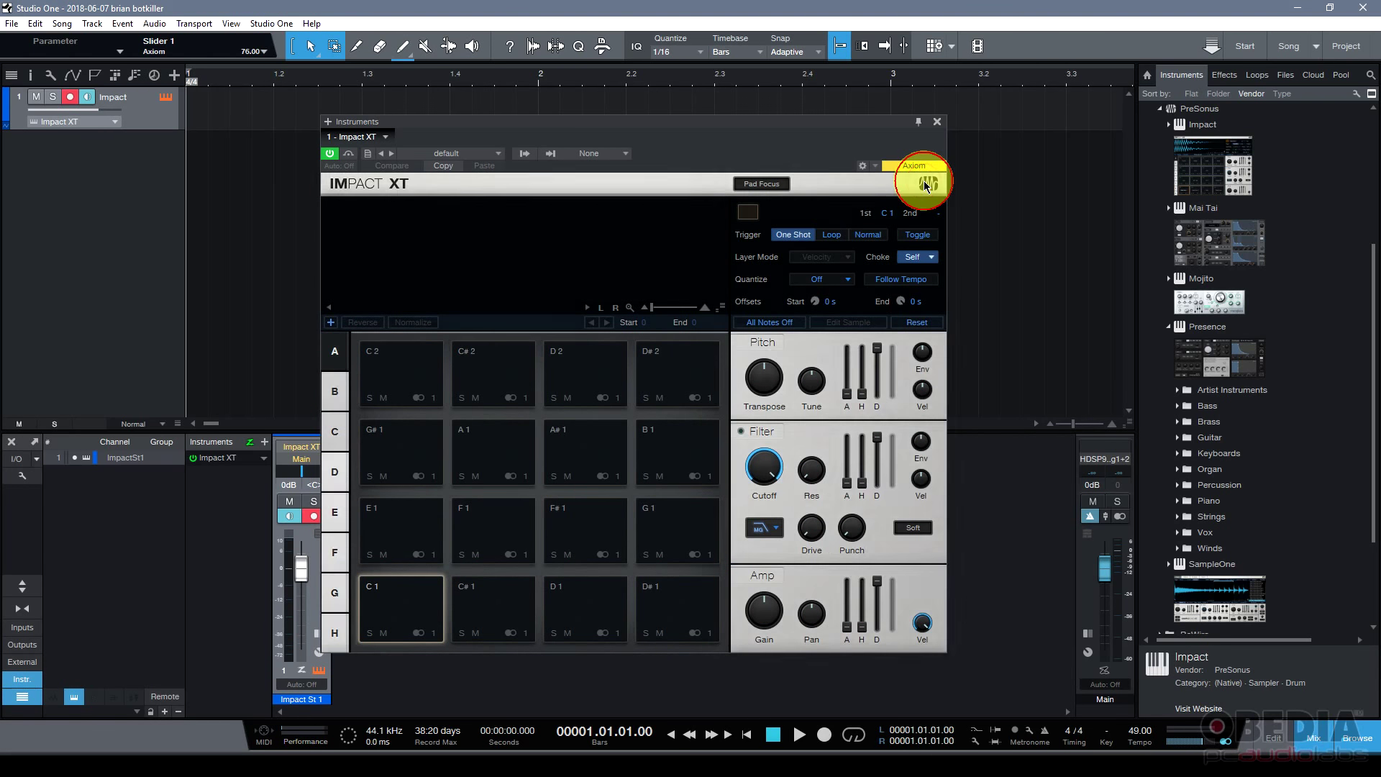
pyautogui.click(932, 189)
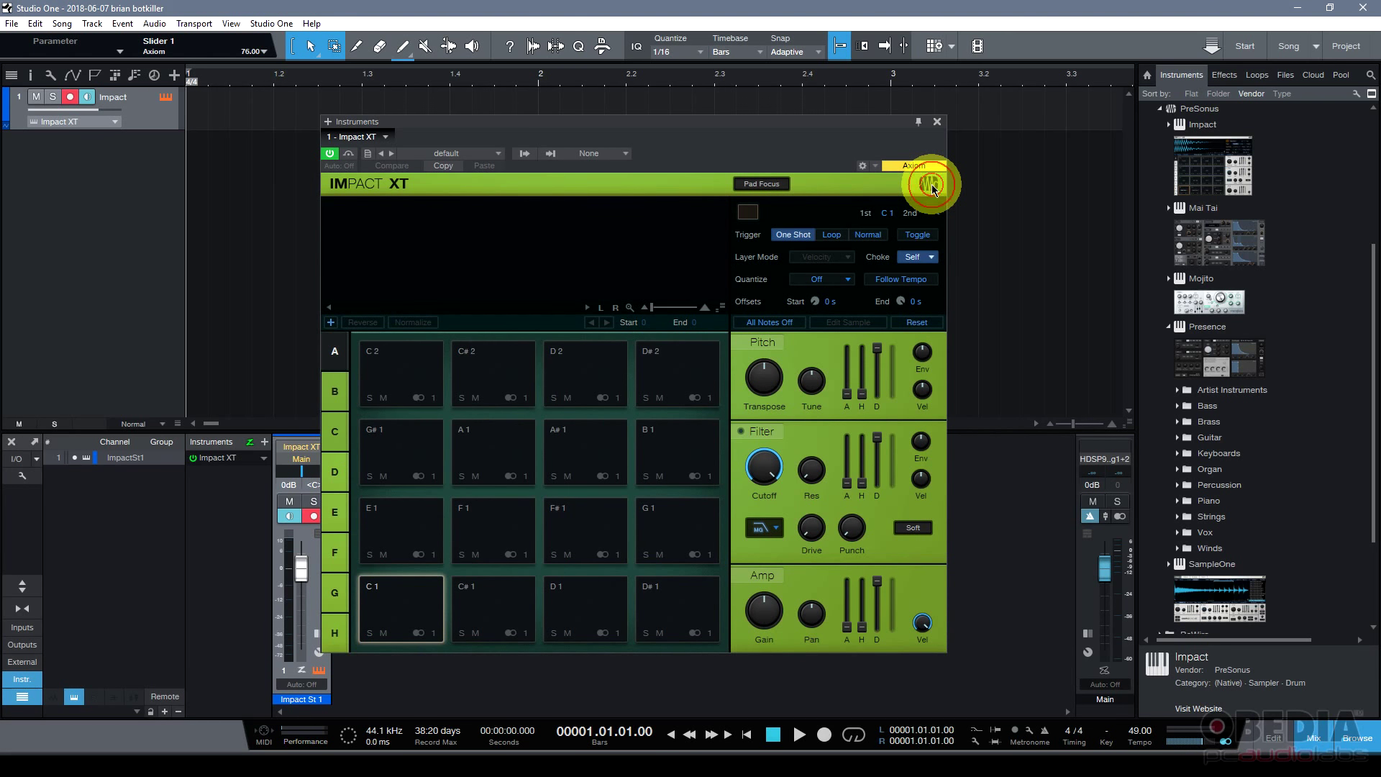
pyautogui.click(933, 188)
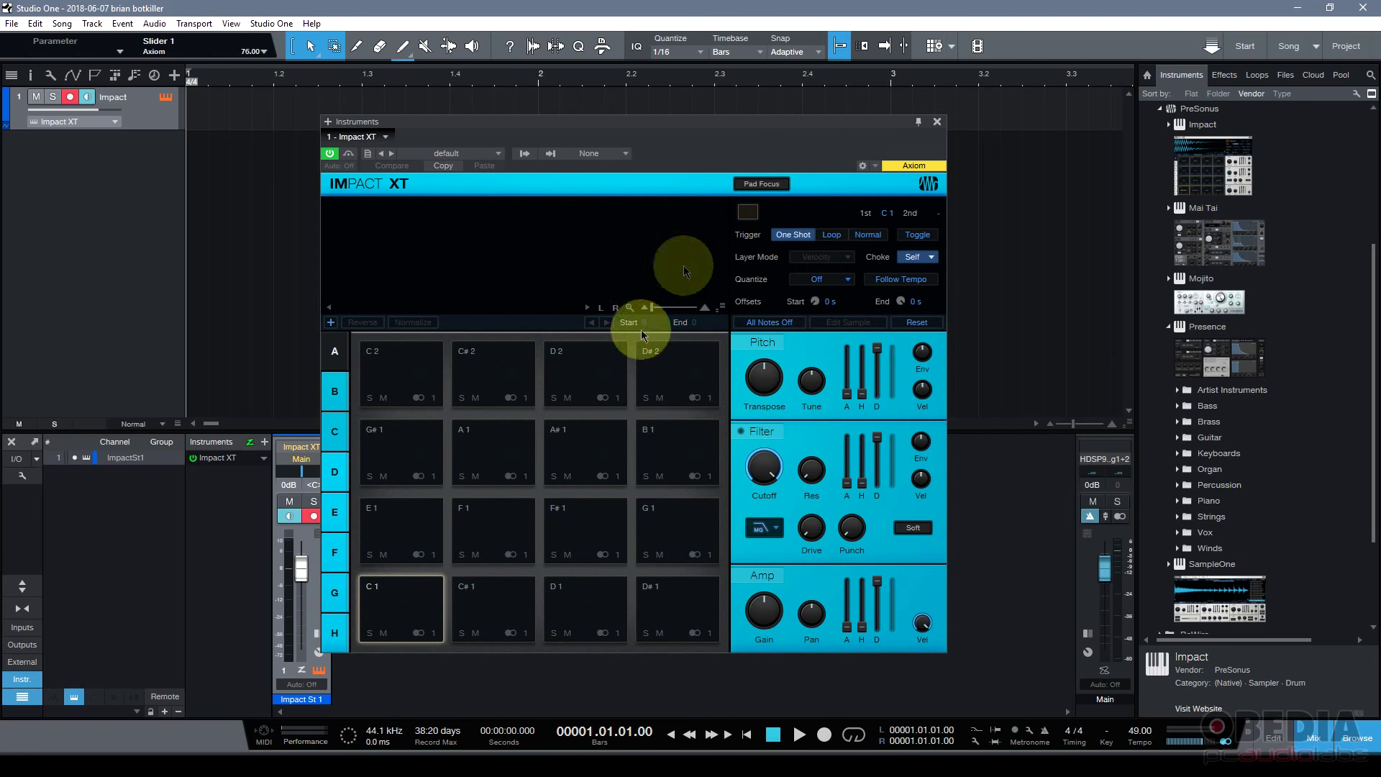
# Colour pad C1 green and pad C#1 purple from the colour swatches.
pyautogui.click(419, 623)
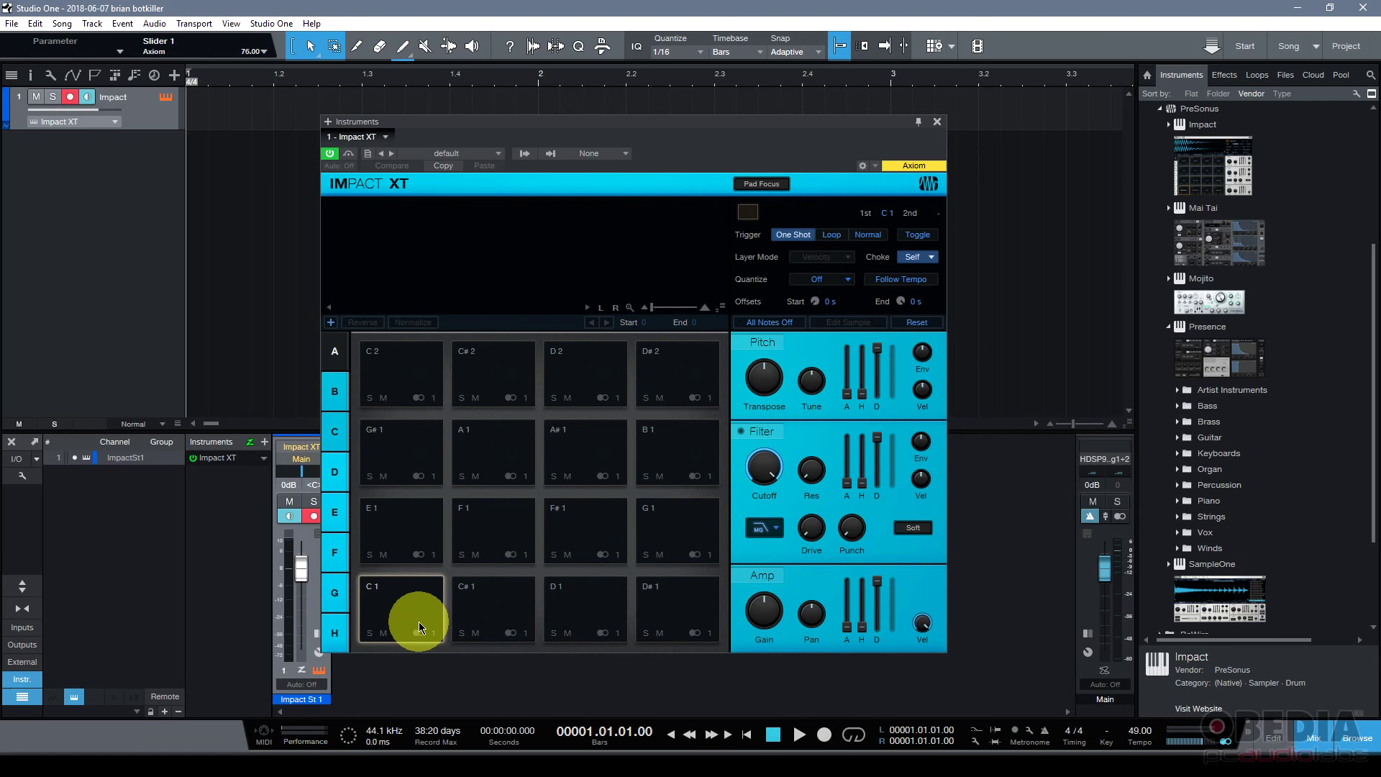
pyautogui.click(462, 612)
pyautogui.click(410, 602)
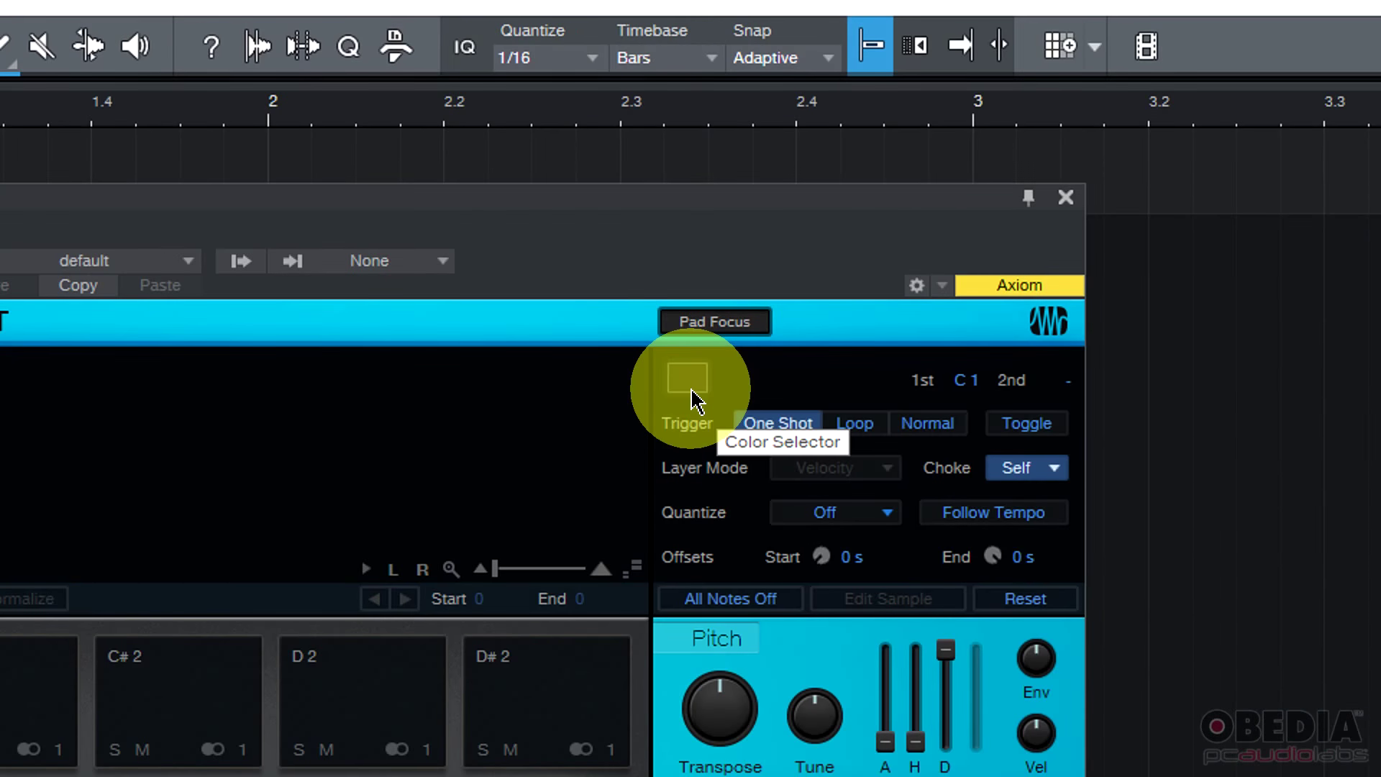
pyautogui.click(692, 399)
pyautogui.click(725, 450)
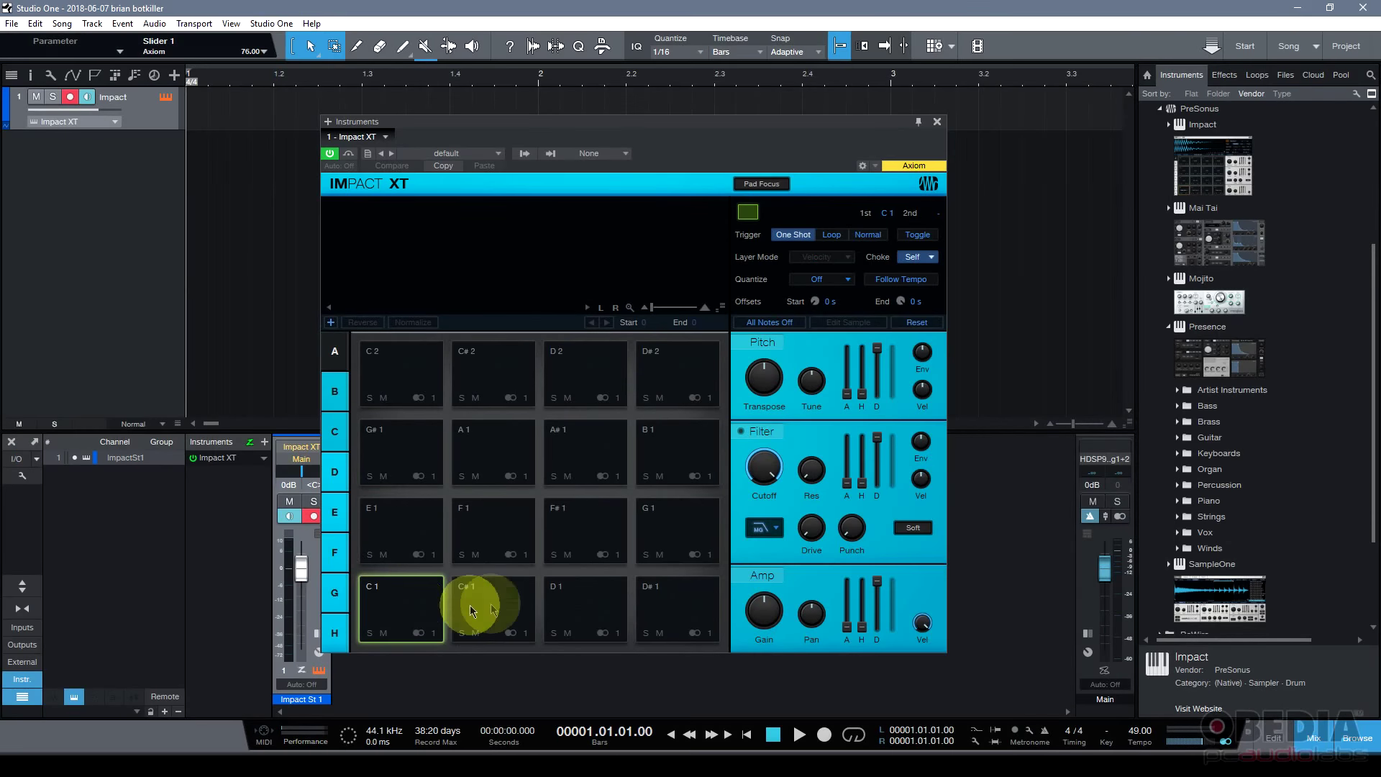
pyautogui.click(472, 610)
pyautogui.click(748, 212)
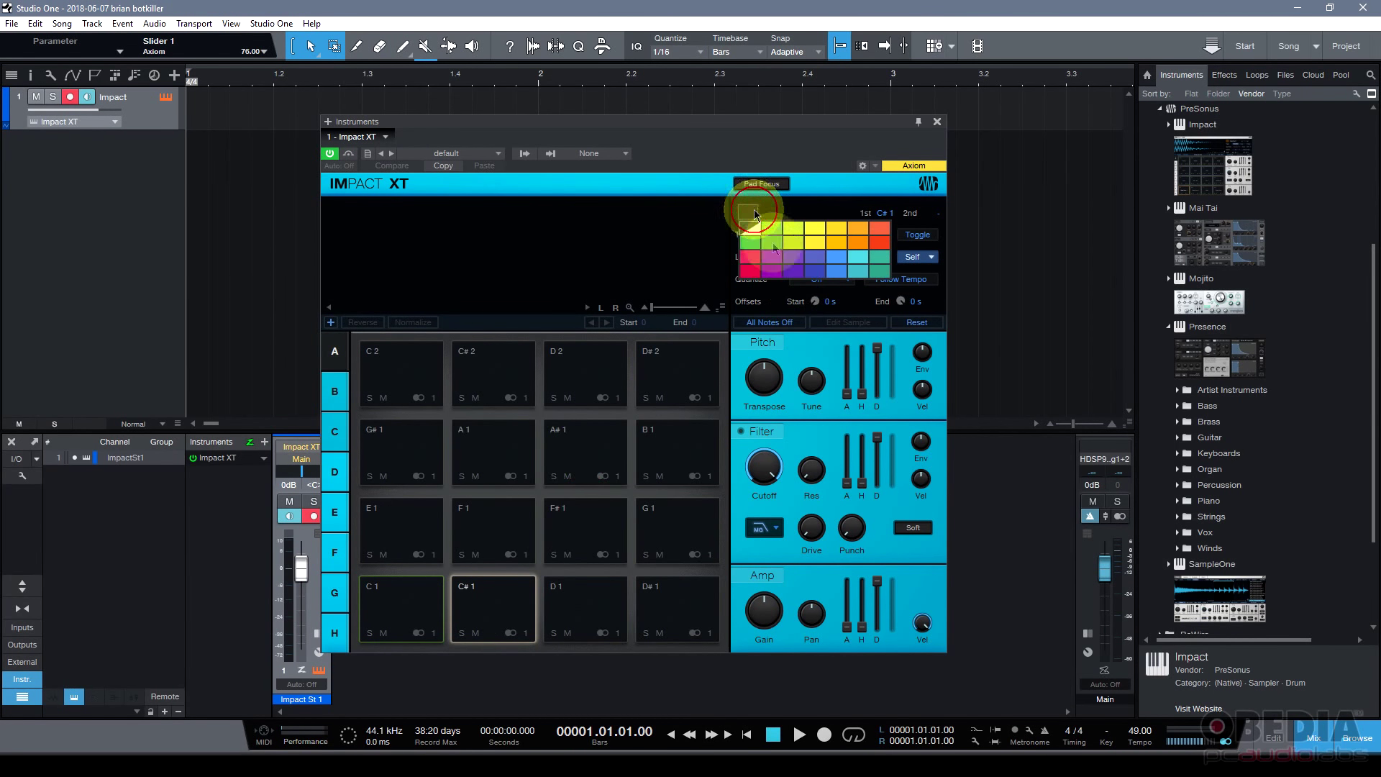
pyautogui.click(770, 273)
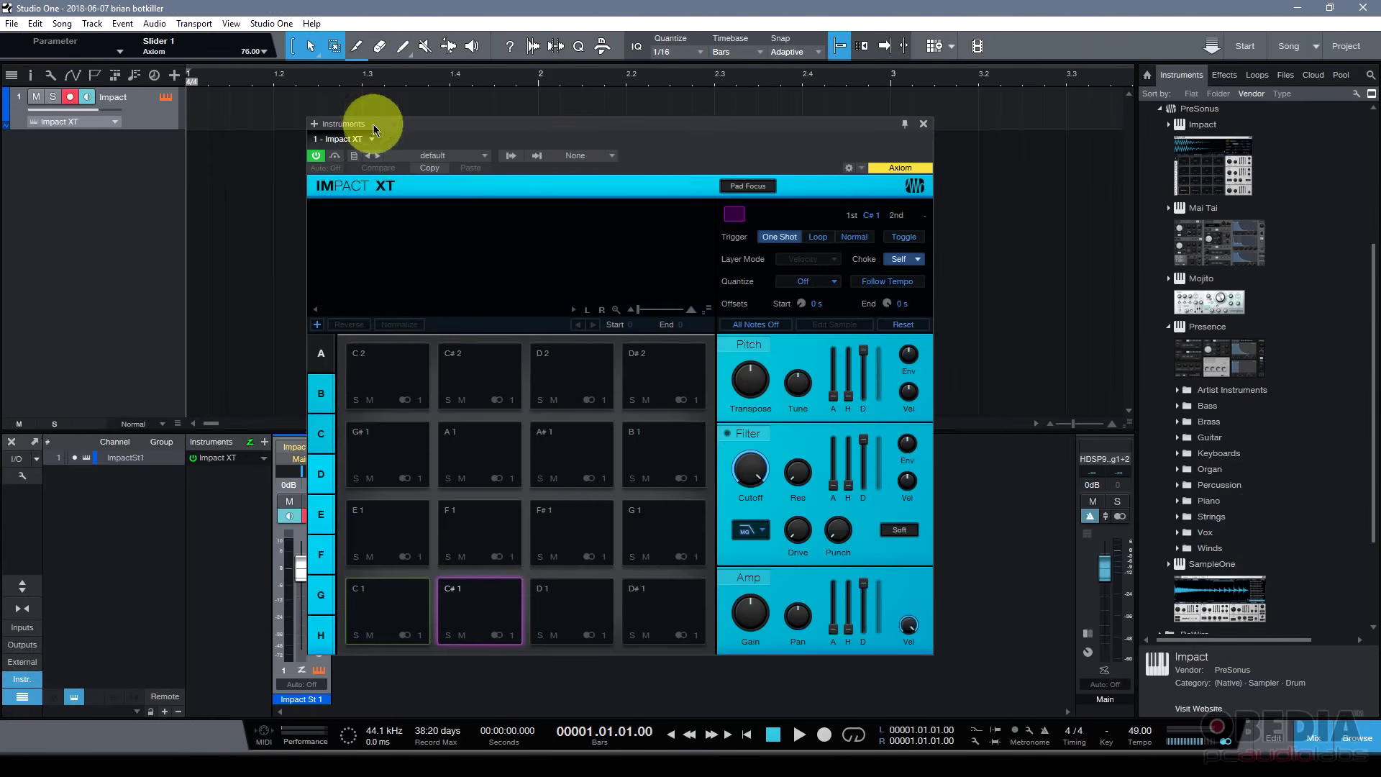
pyautogui.moveTo(373, 130)
pyautogui.mouseDown()
pyautogui.moveTo(340, 129)
pyautogui.moveTo(364, 138)
pyautogui.moveTo(349, 137)
pyautogui.mouseUp()
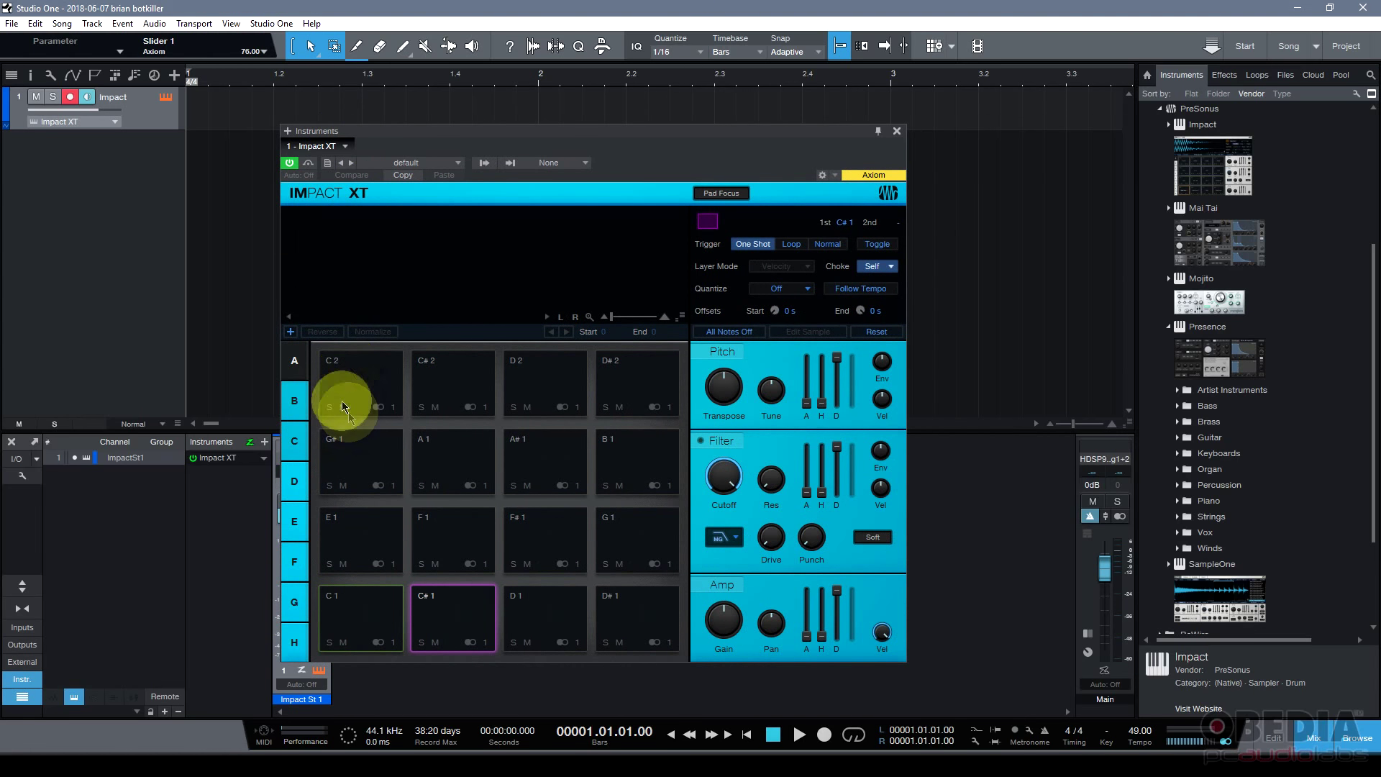
pyautogui.moveTo(367, 133)
pyautogui.mouseDown()
pyautogui.moveTo(357, 117)
pyautogui.moveTo(374, 135)
pyautogui.mouseUp()
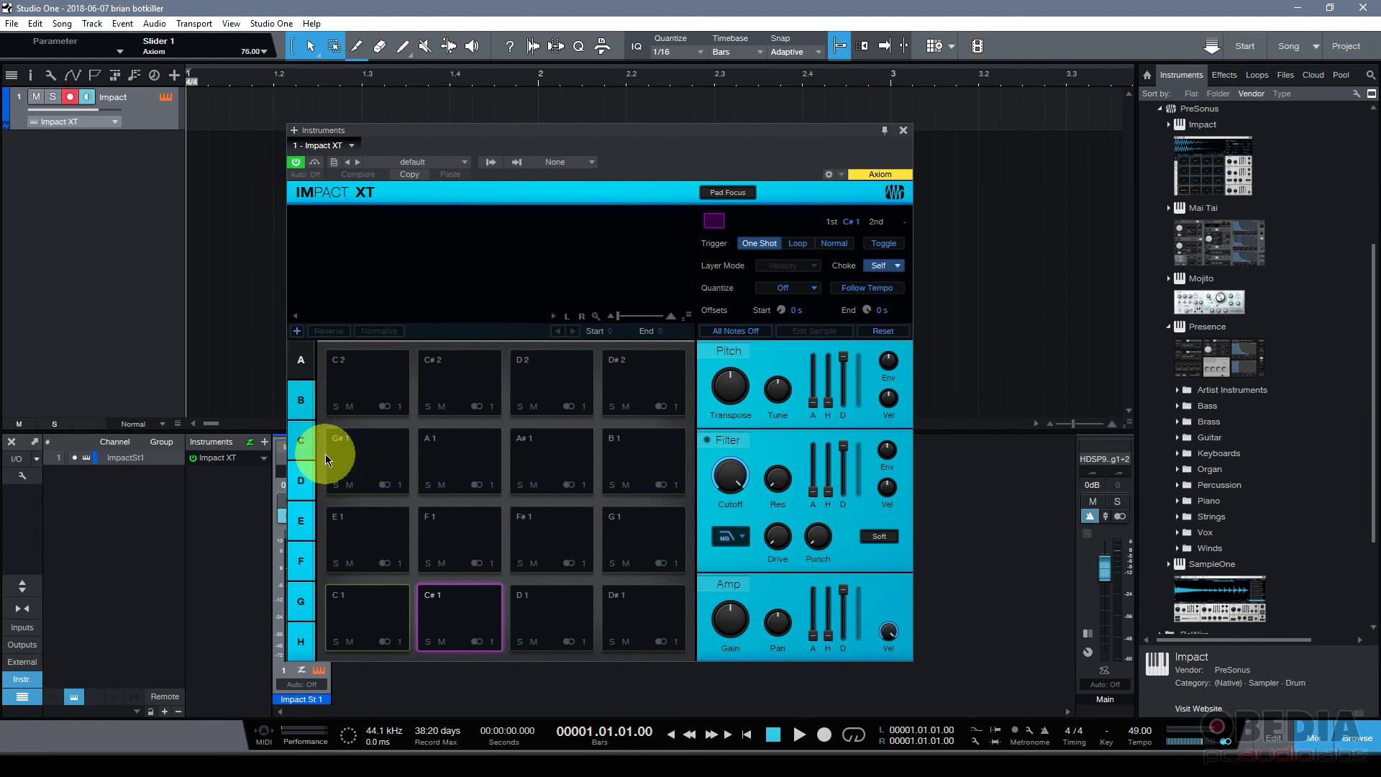
pyautogui.click(300, 401)
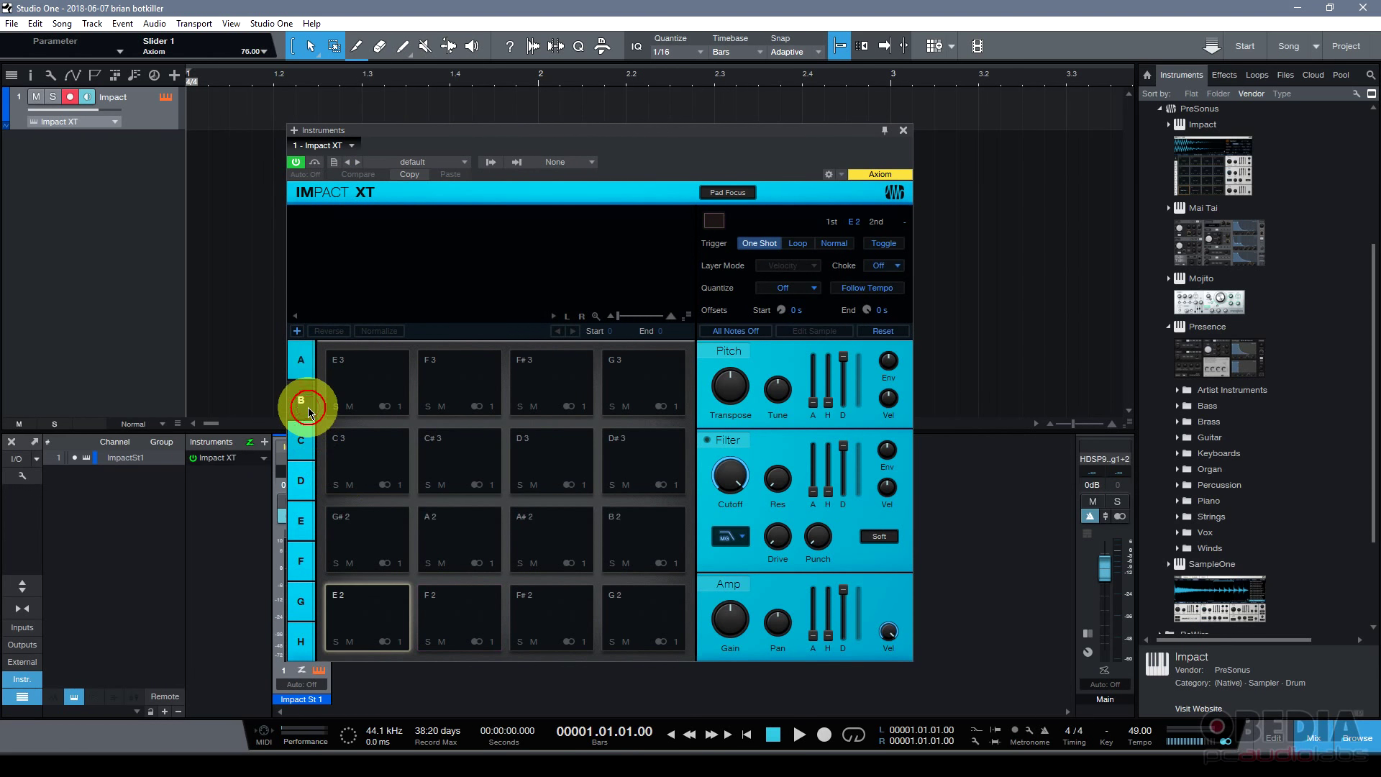
pyautogui.click(312, 451)
pyautogui.click(312, 367)
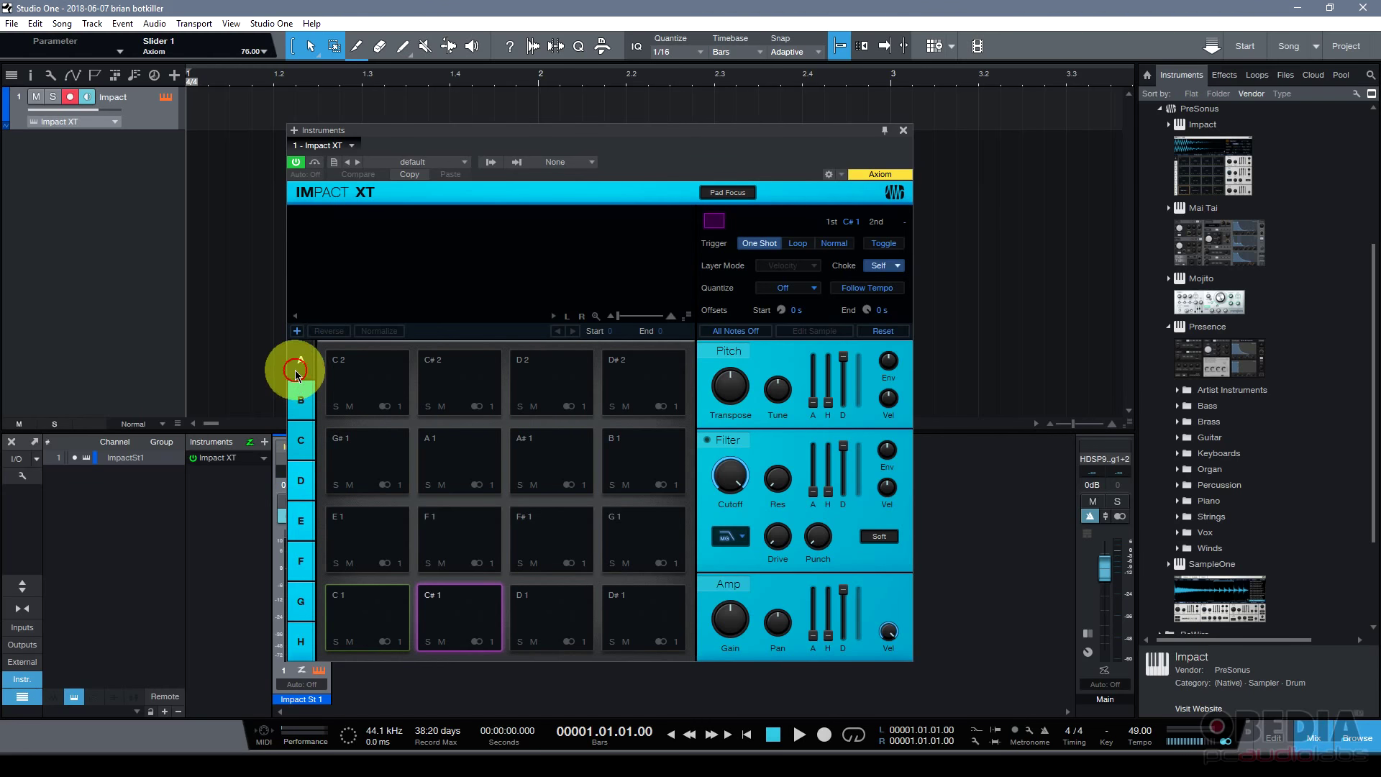
pyautogui.click(365, 613)
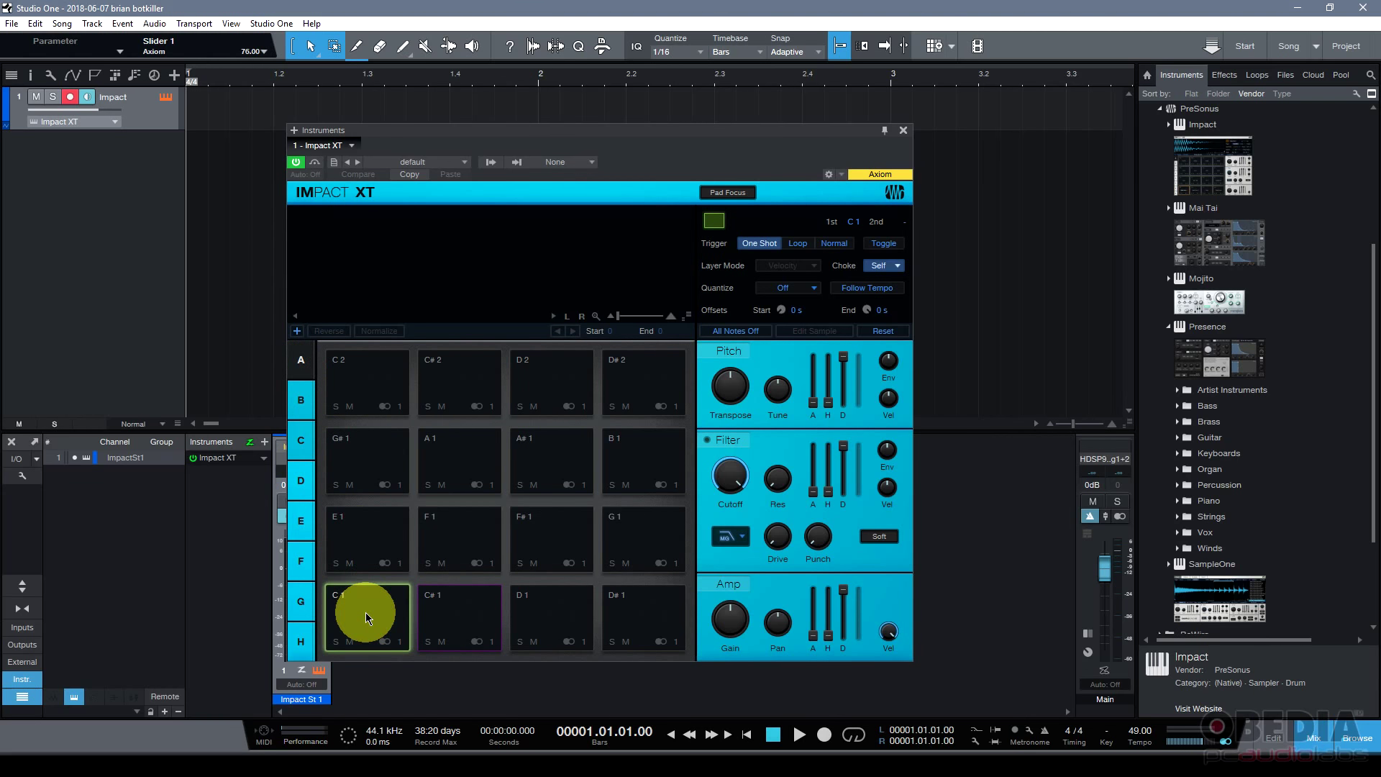
pyautogui.click(633, 397)
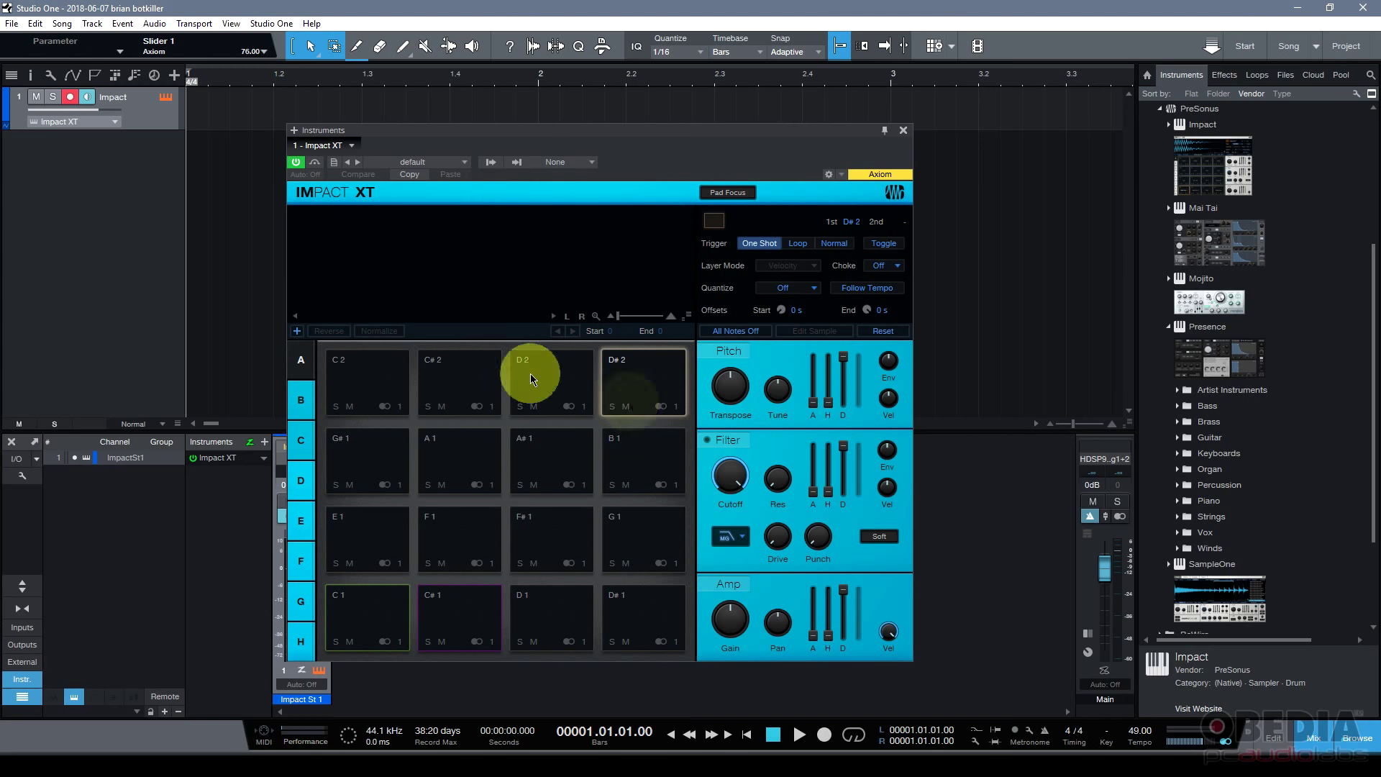
pyautogui.click(298, 400)
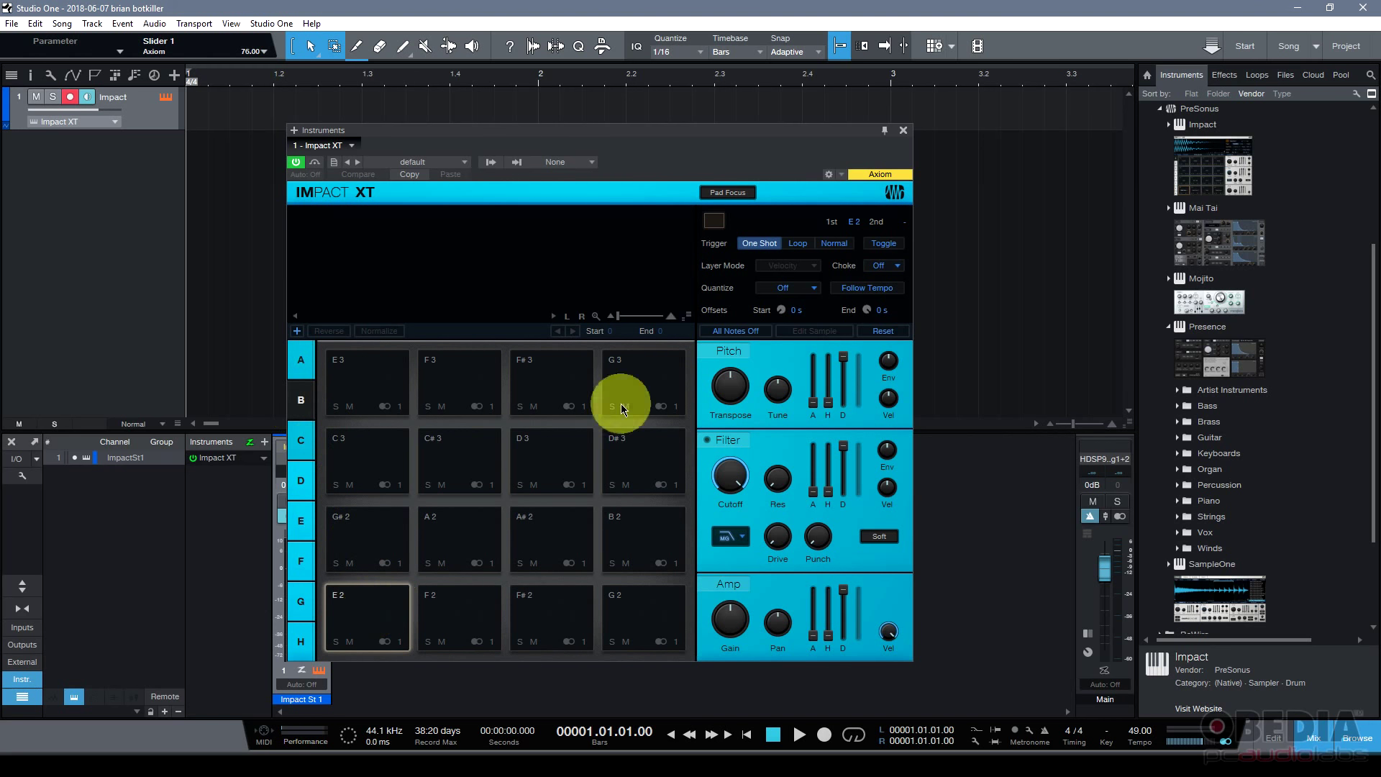
pyautogui.click(653, 400)
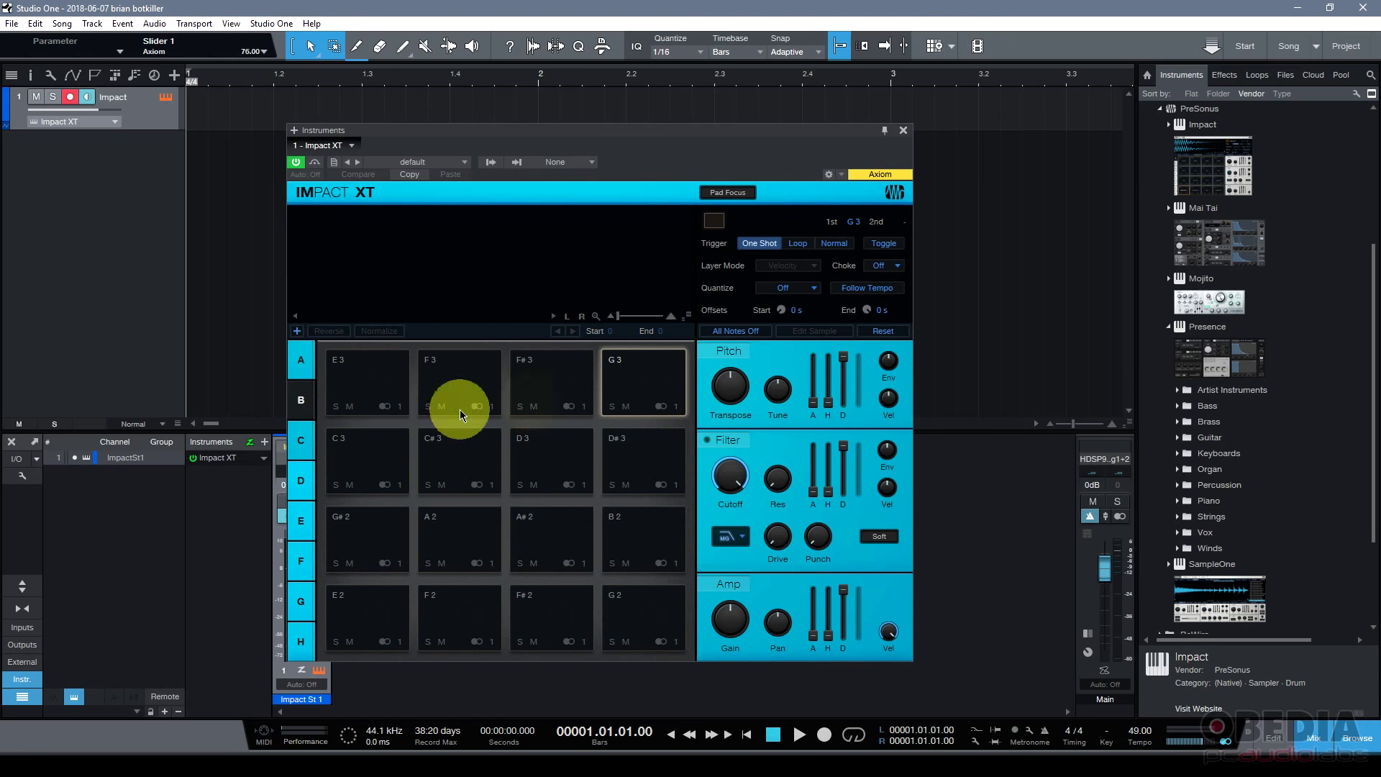
pyautogui.click(301, 442)
pyautogui.click(307, 493)
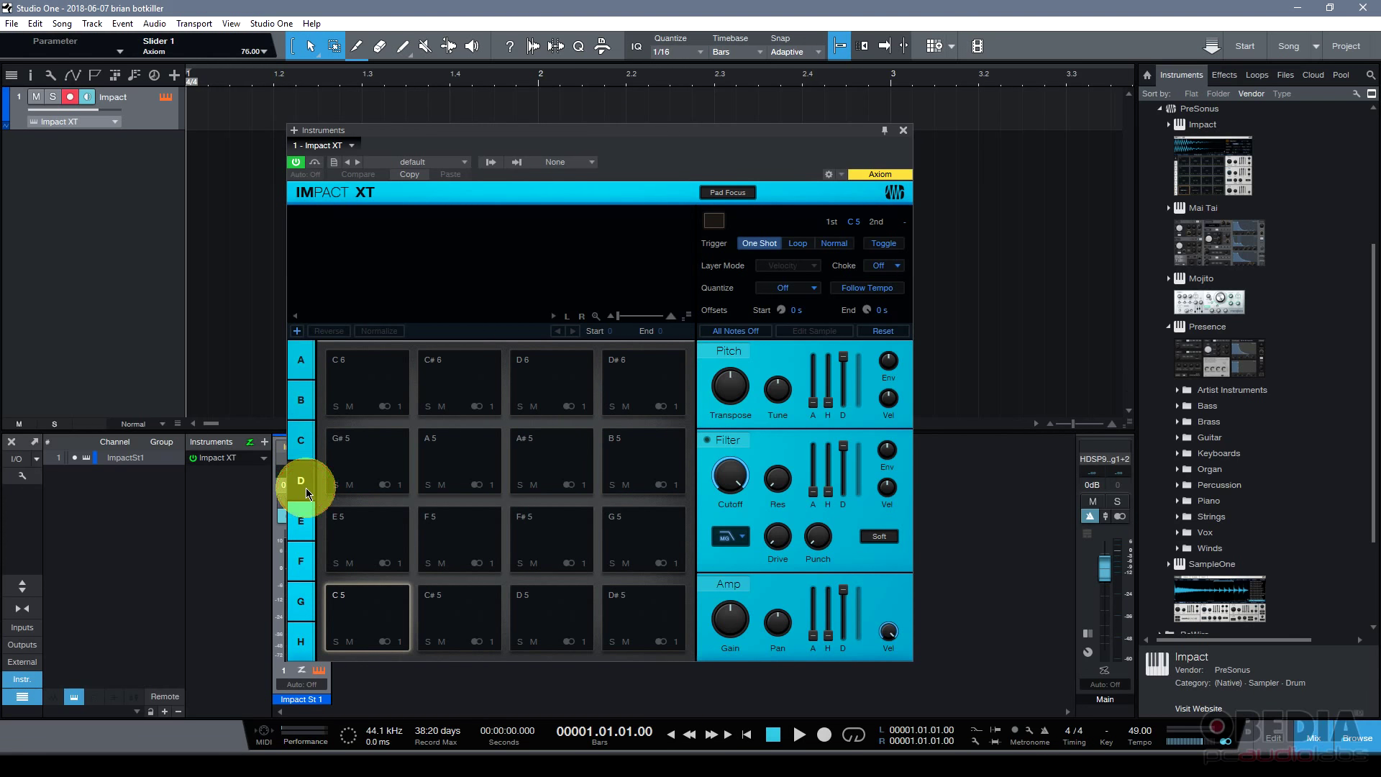
pyautogui.click(301, 513)
pyautogui.click(302, 558)
pyautogui.click(306, 613)
pyautogui.click(301, 641)
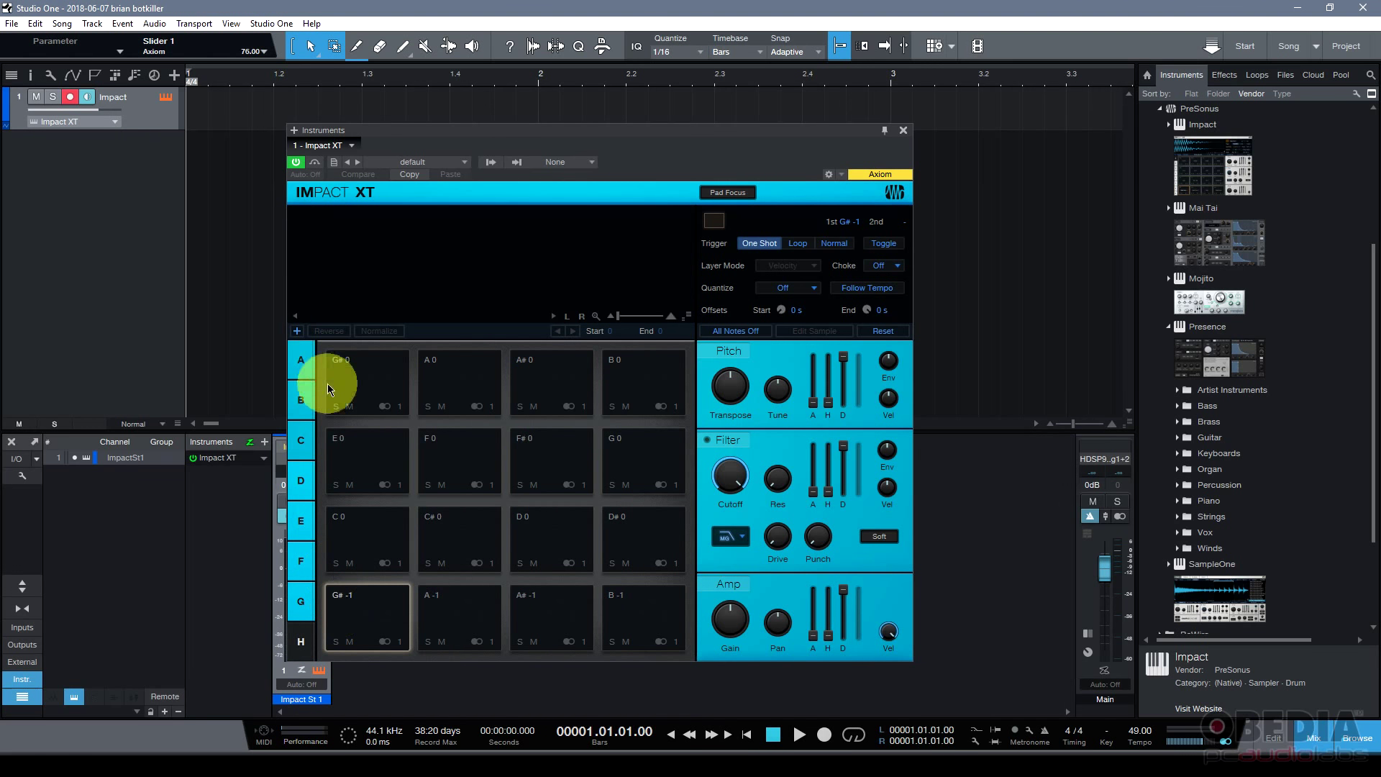
pyautogui.click(308, 362)
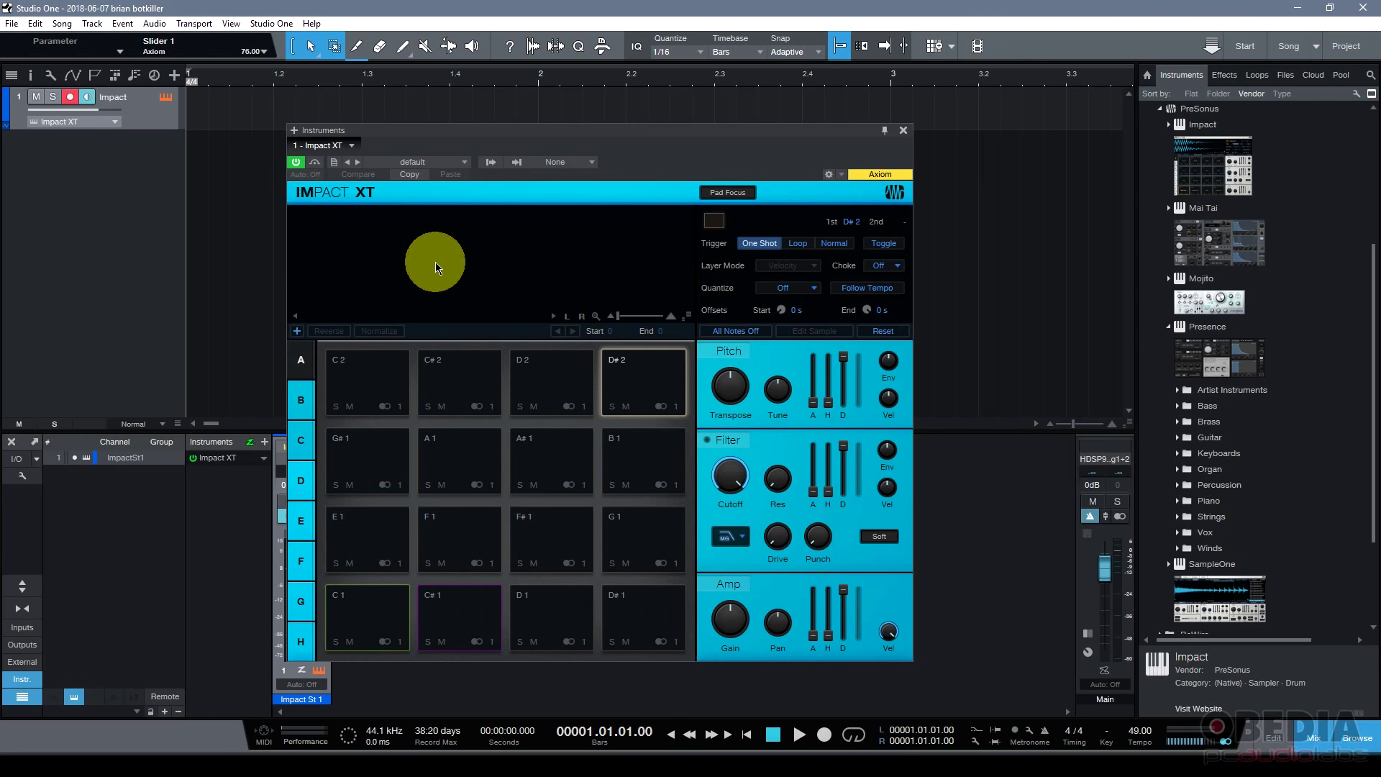
# Load the Artful Garage kit from Impact XT's preset list.
pyautogui.moveTo(454, 140); pyautogui.dragTo(455, 126)
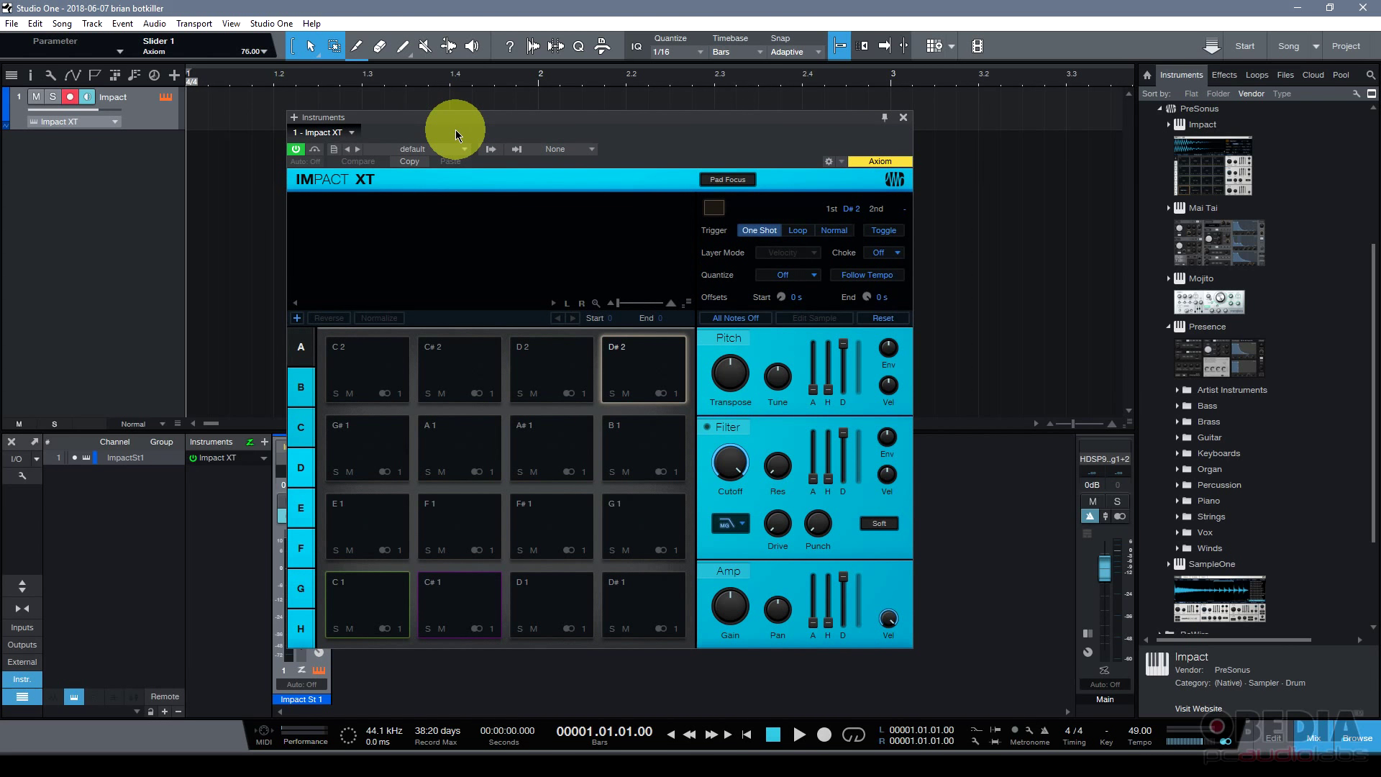
pyautogui.click(466, 149)
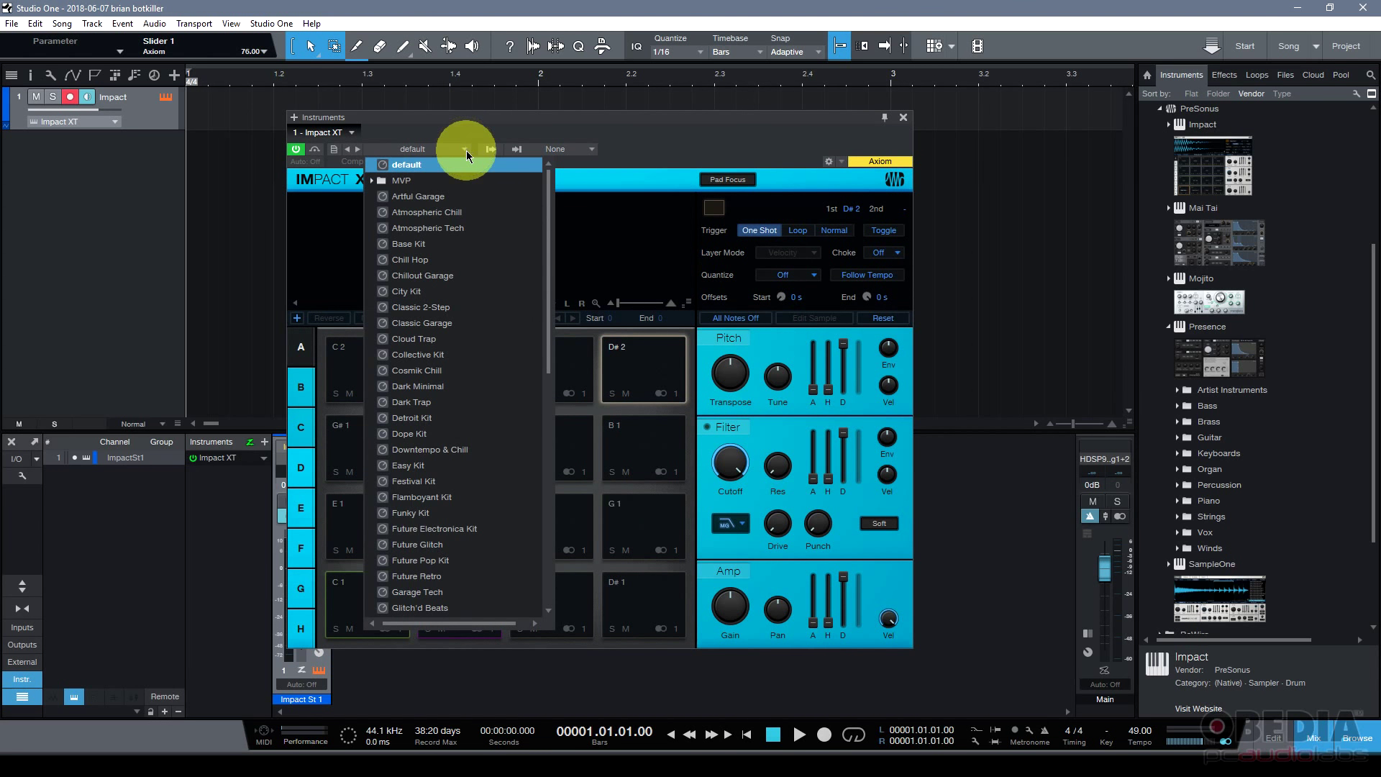
pyautogui.click(465, 202)
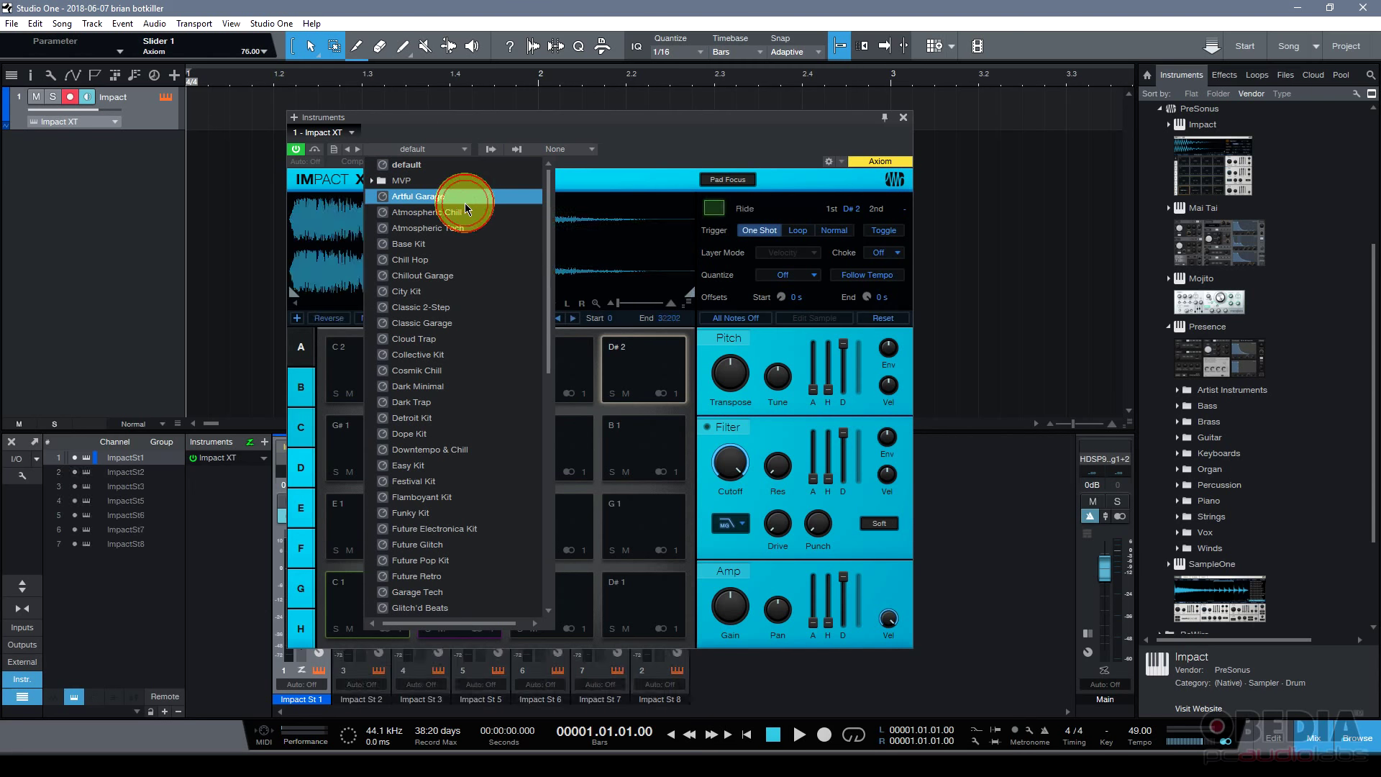
pyautogui.click(674, 149)
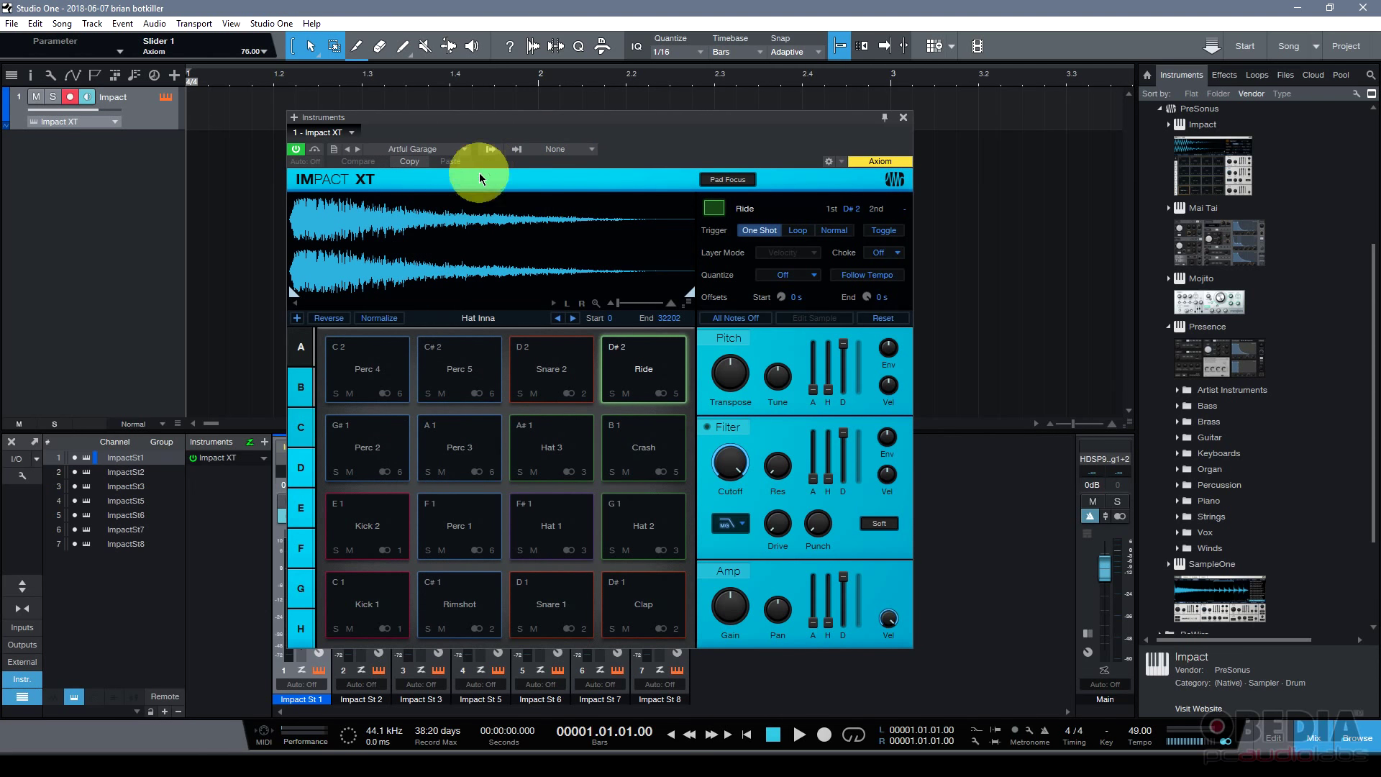
# Audition the Kick 1, Rimshot, Snare 1, Clap, Kick 2, Perc 1, Hat 1 and Hat 2 pads.
pyautogui.click(382, 613)
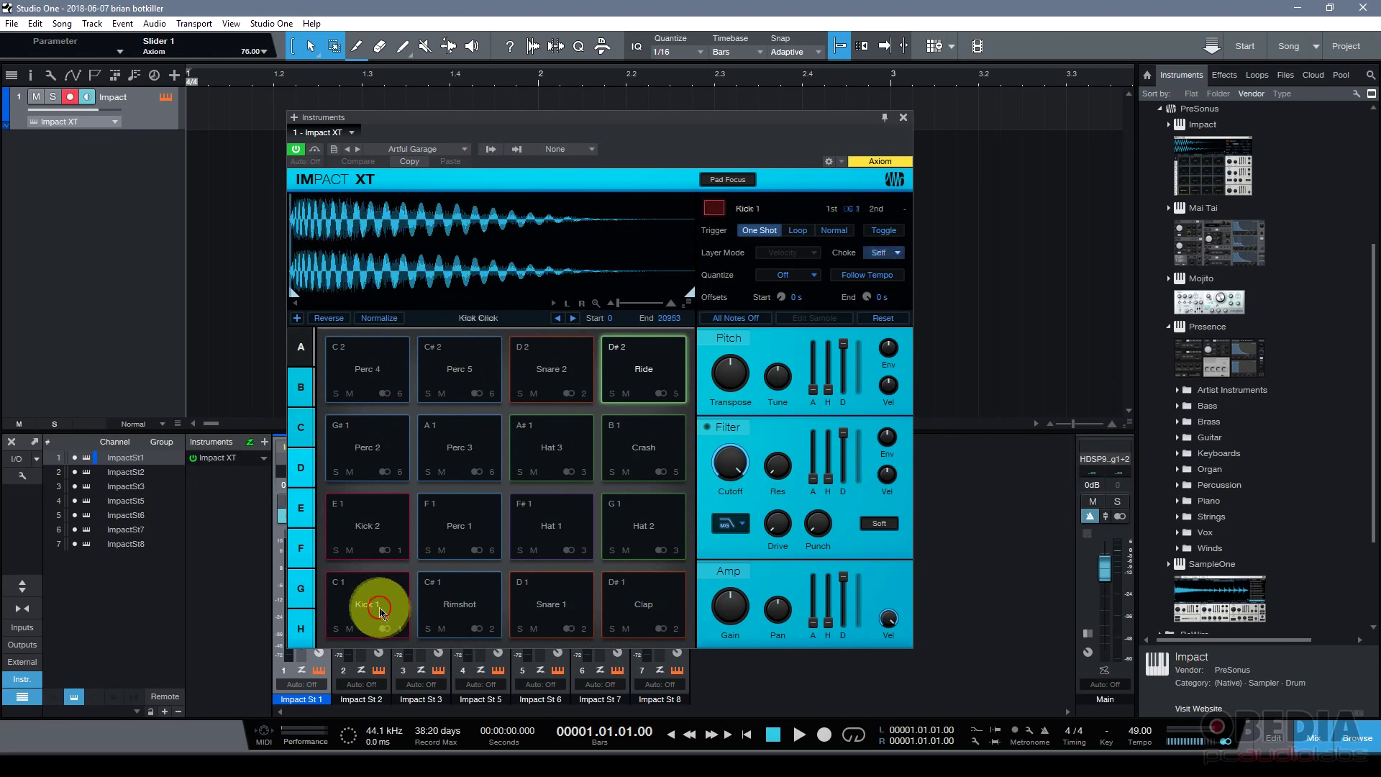
pyautogui.click(446, 607)
pyautogui.click(576, 596)
pyautogui.click(642, 604)
pyautogui.click(407, 546)
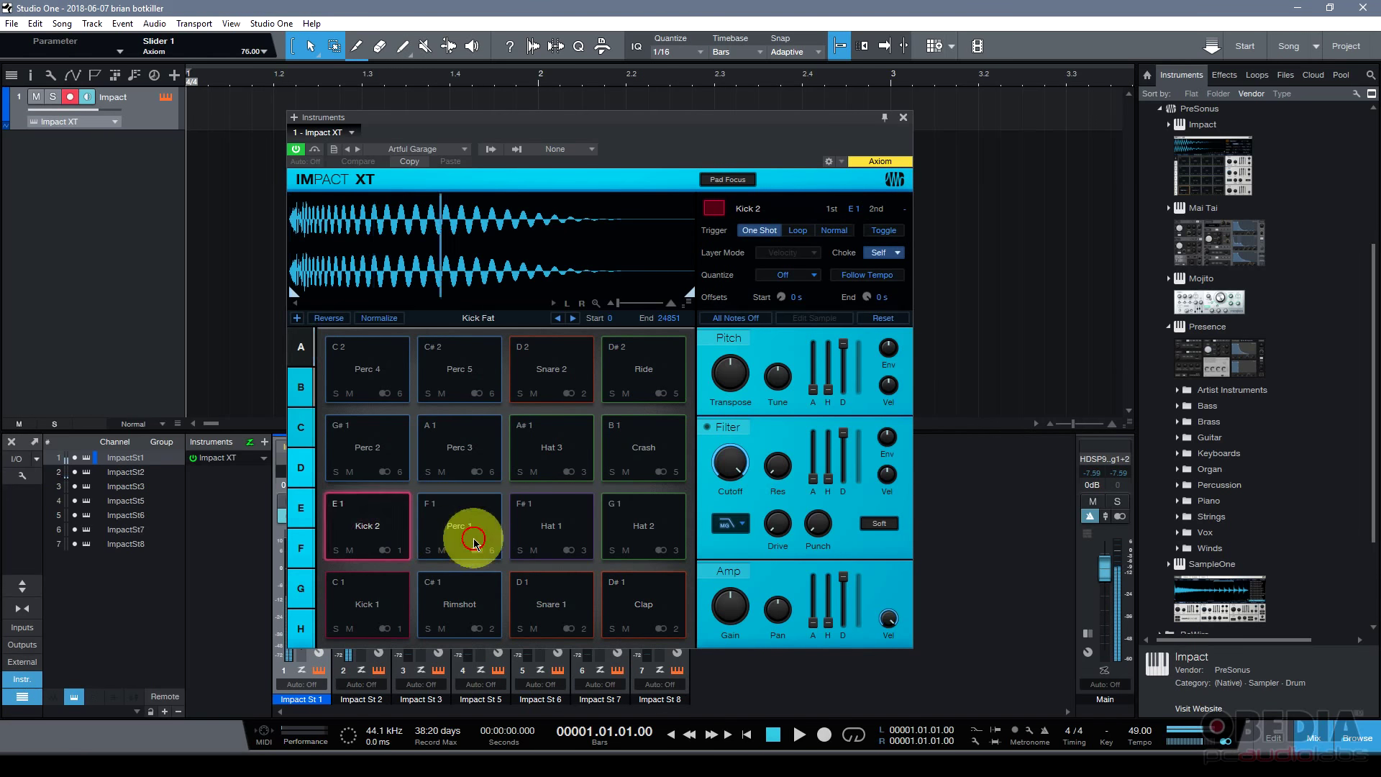
pyautogui.click(468, 534)
pyautogui.click(552, 530)
pyautogui.click(638, 531)
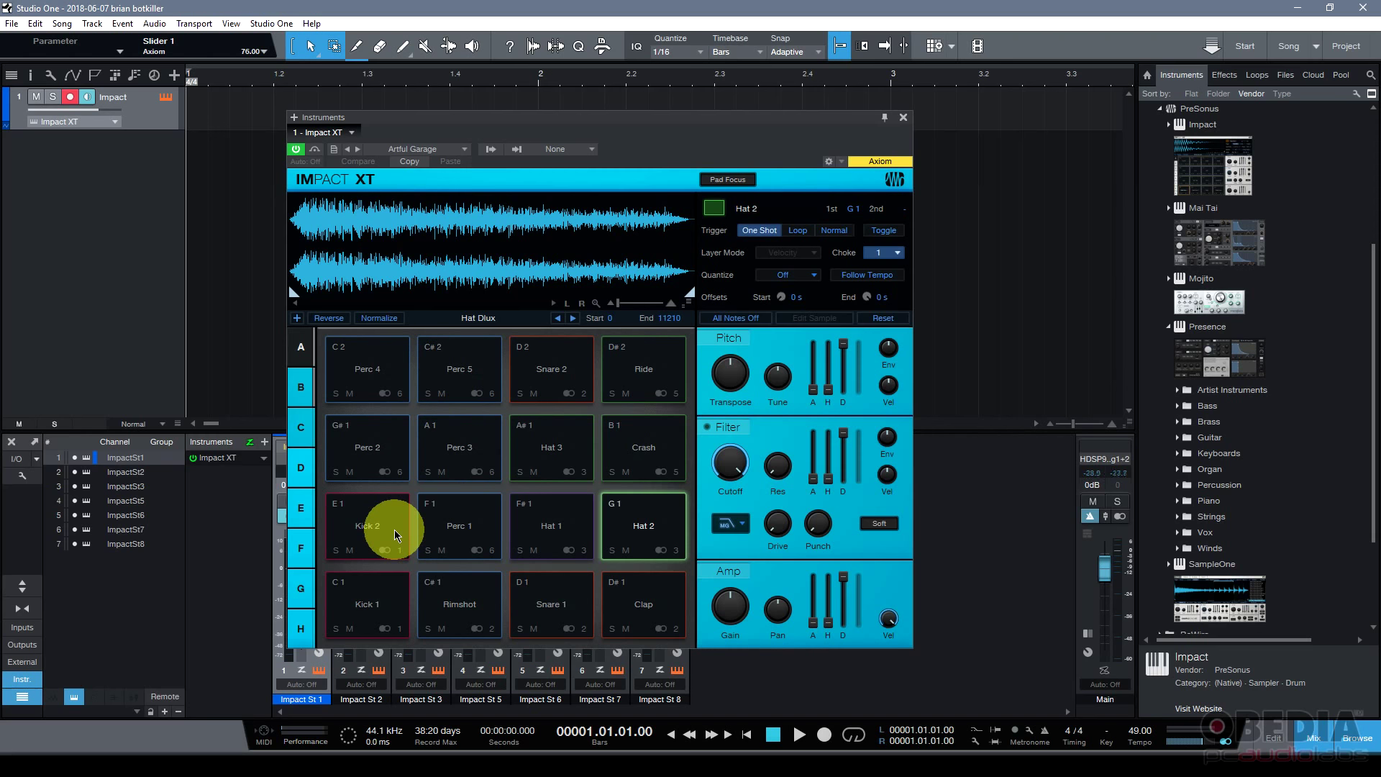
# Move Kick 1 up off pad C1, then try Loop and Toggle on the hat pad before reverting to One Shot.
pyautogui.moveTo(395, 536); pyautogui.dragTo(377, 593)
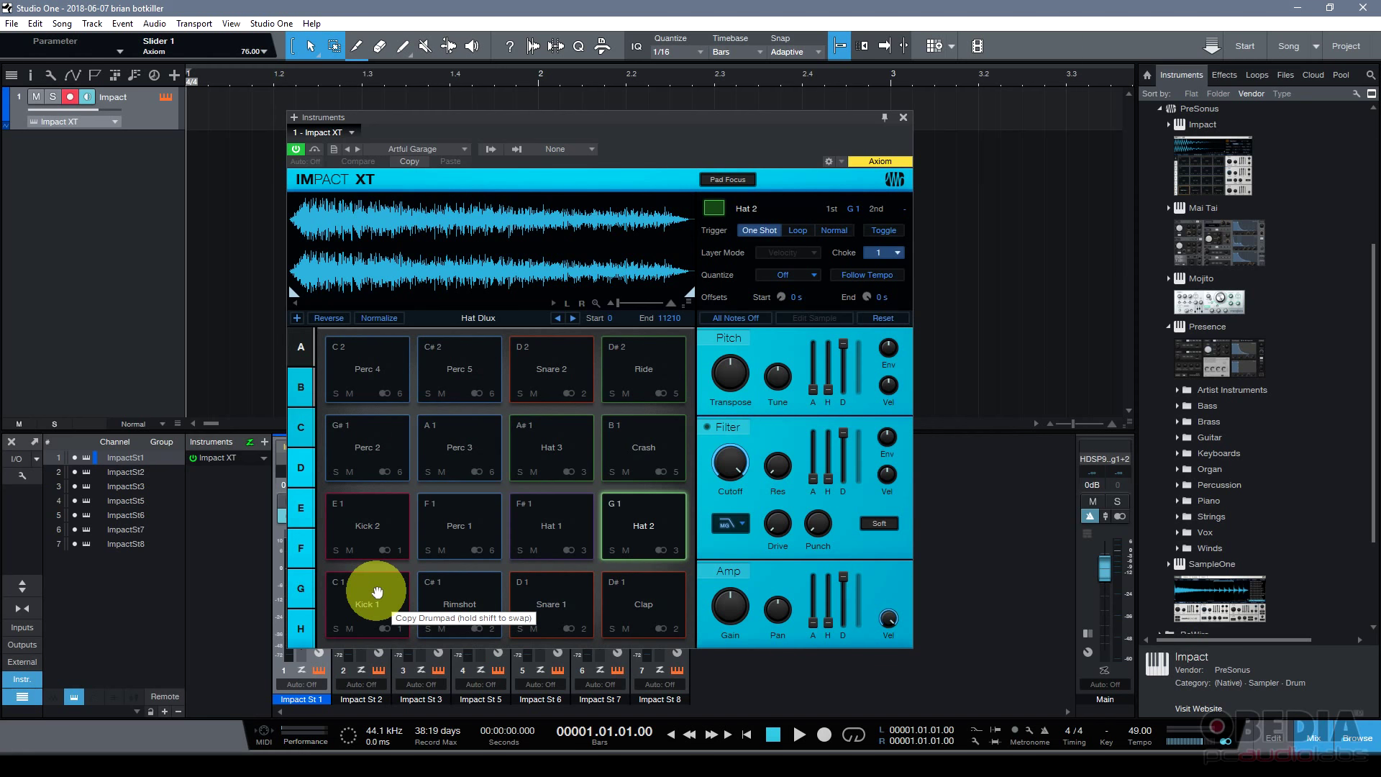
pyautogui.moveTo(377, 593); pyautogui.dragTo(442, 471)
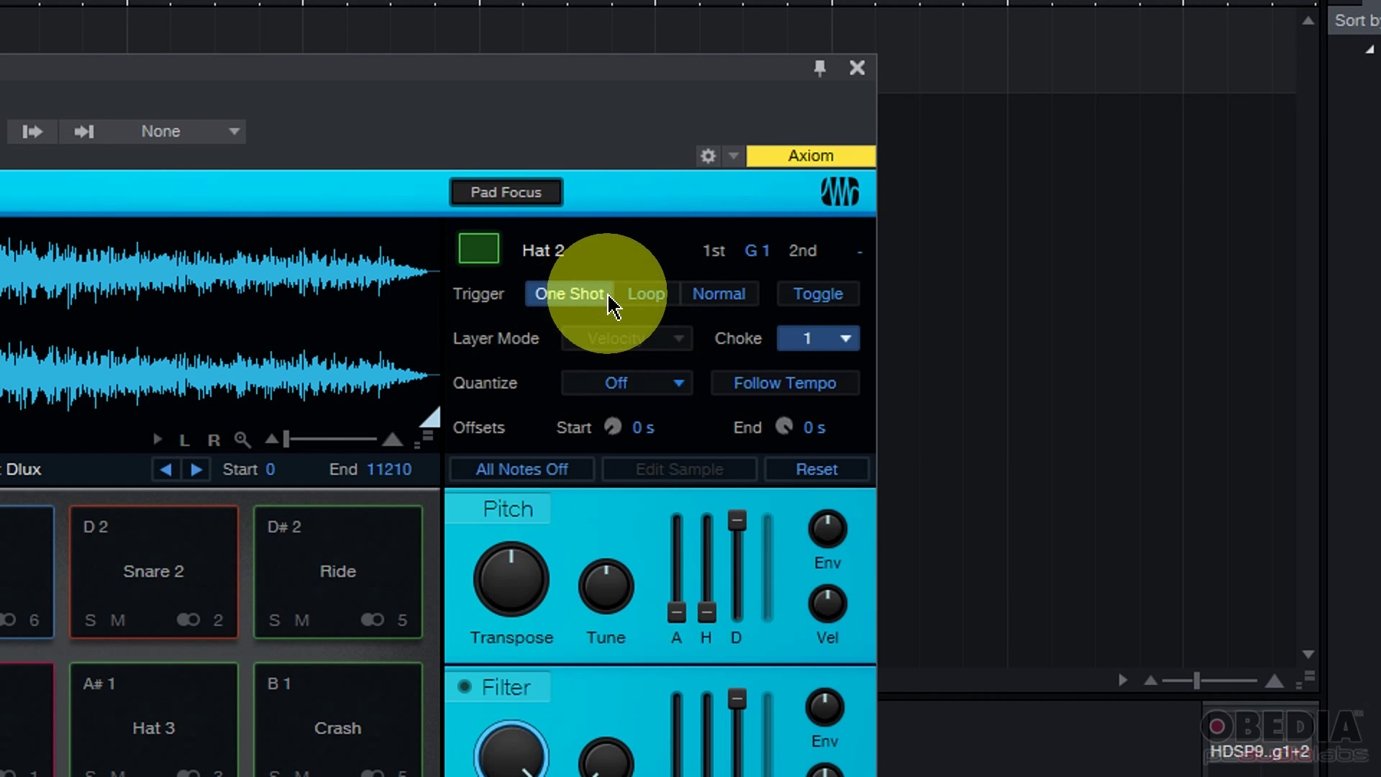
pyautogui.click(646, 296)
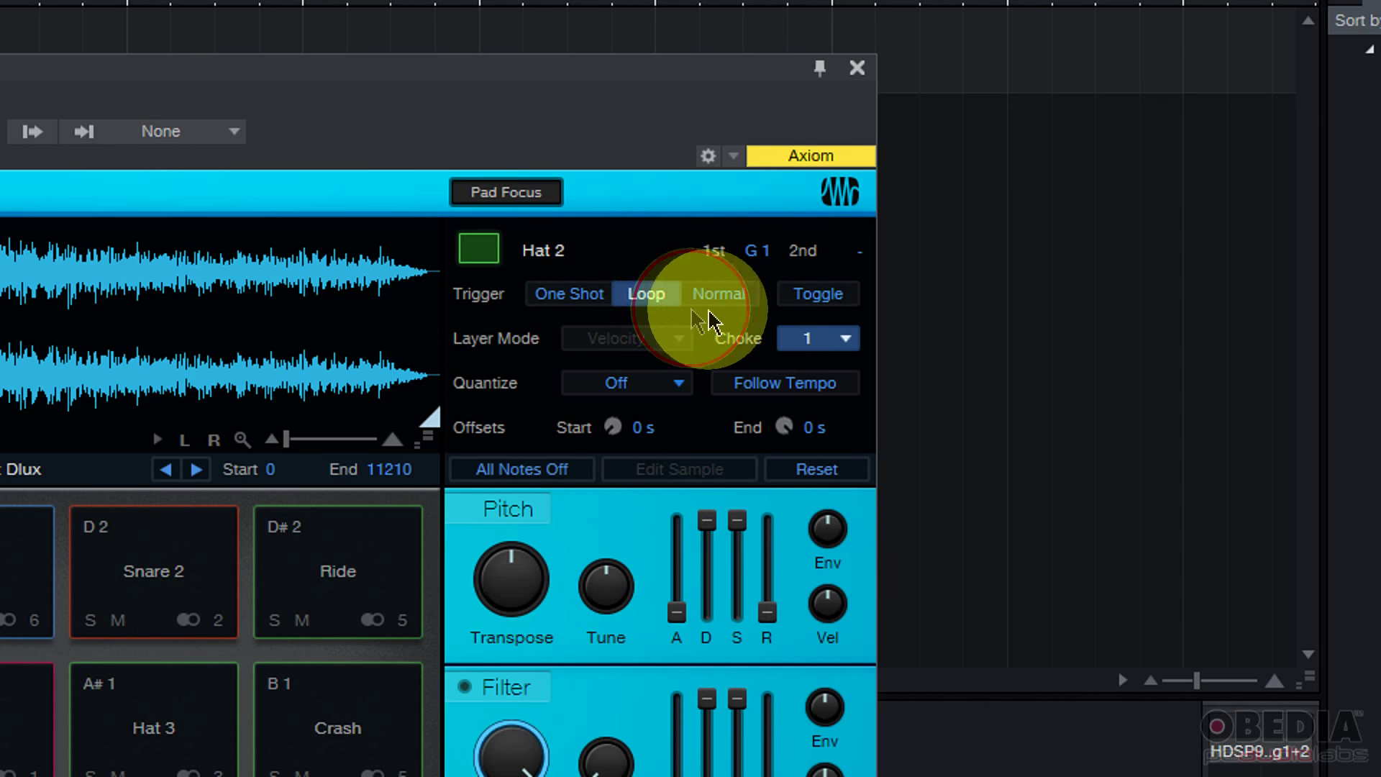
pyautogui.click(811, 295)
pyautogui.click(817, 295)
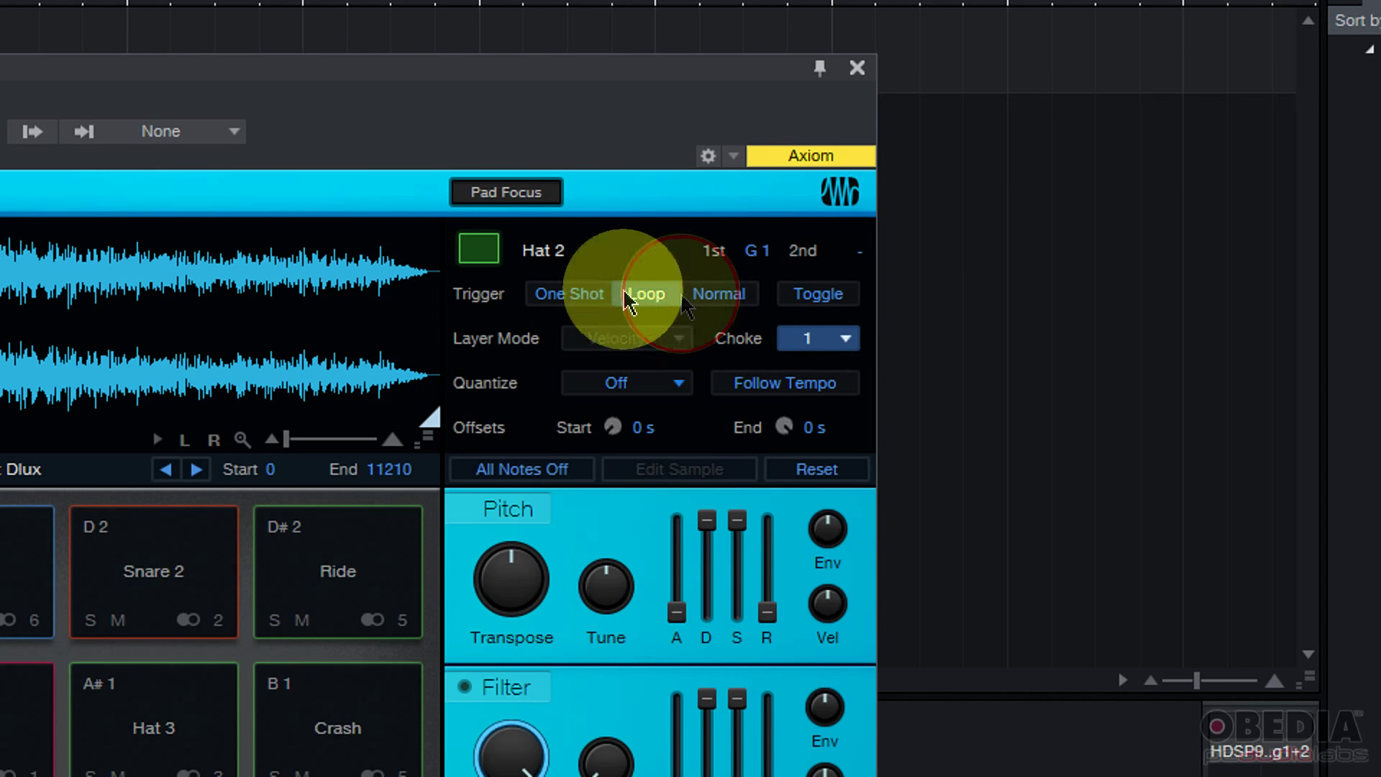
pyautogui.click(576, 295)
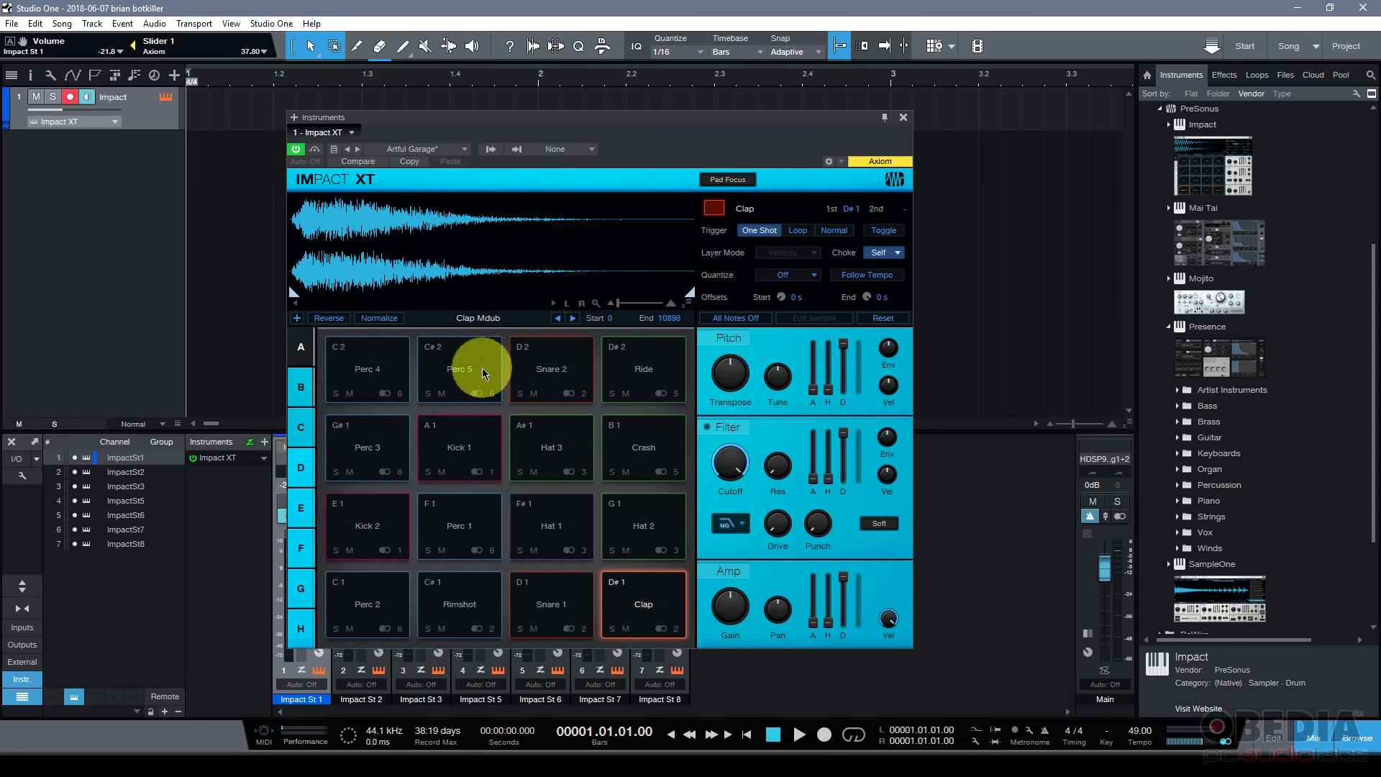
# Clear all pads in bank A with Clear Bank and confirm.
pyautogui.rightClick(370, 379)
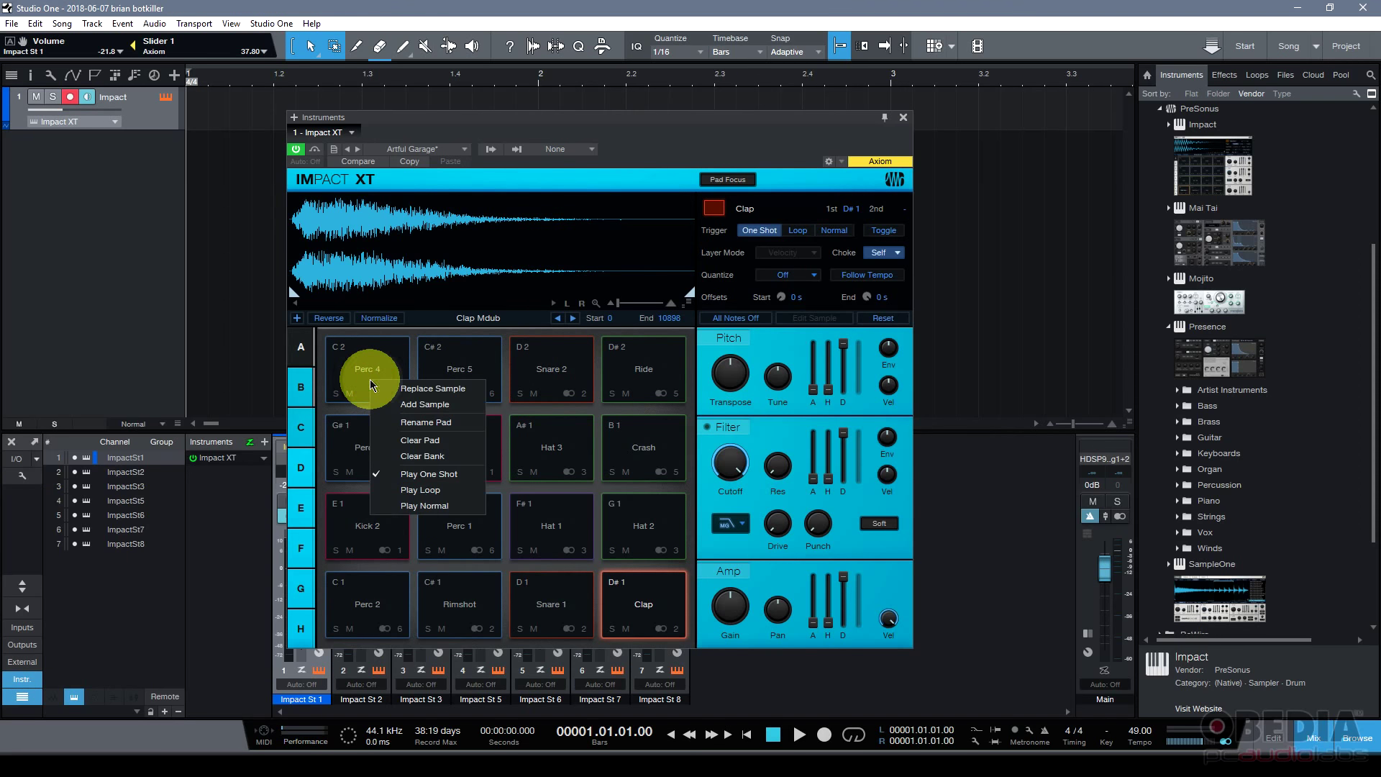
pyautogui.click(432, 456)
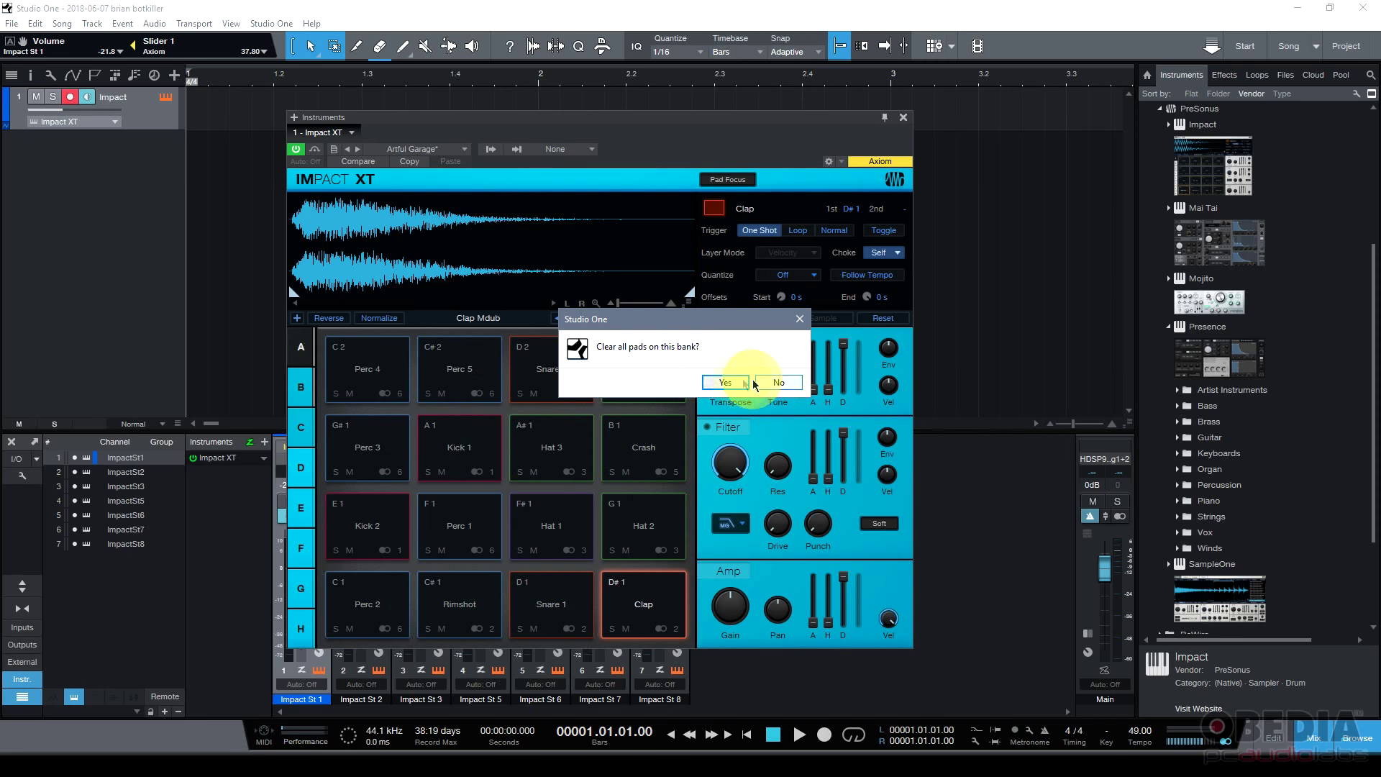
pyautogui.click(709, 383)
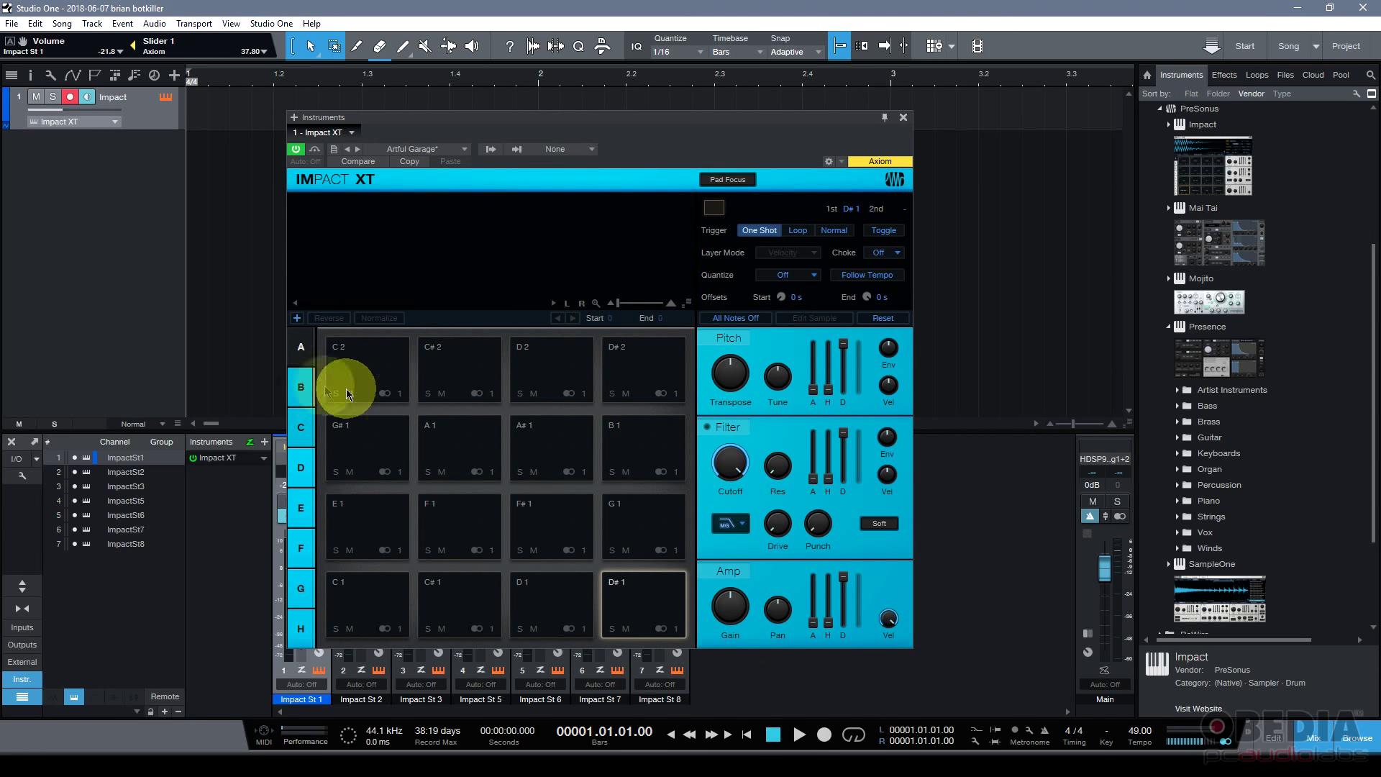
# Clear all pads in bank B, then switch back to bank A.
pyautogui.click(302, 387)
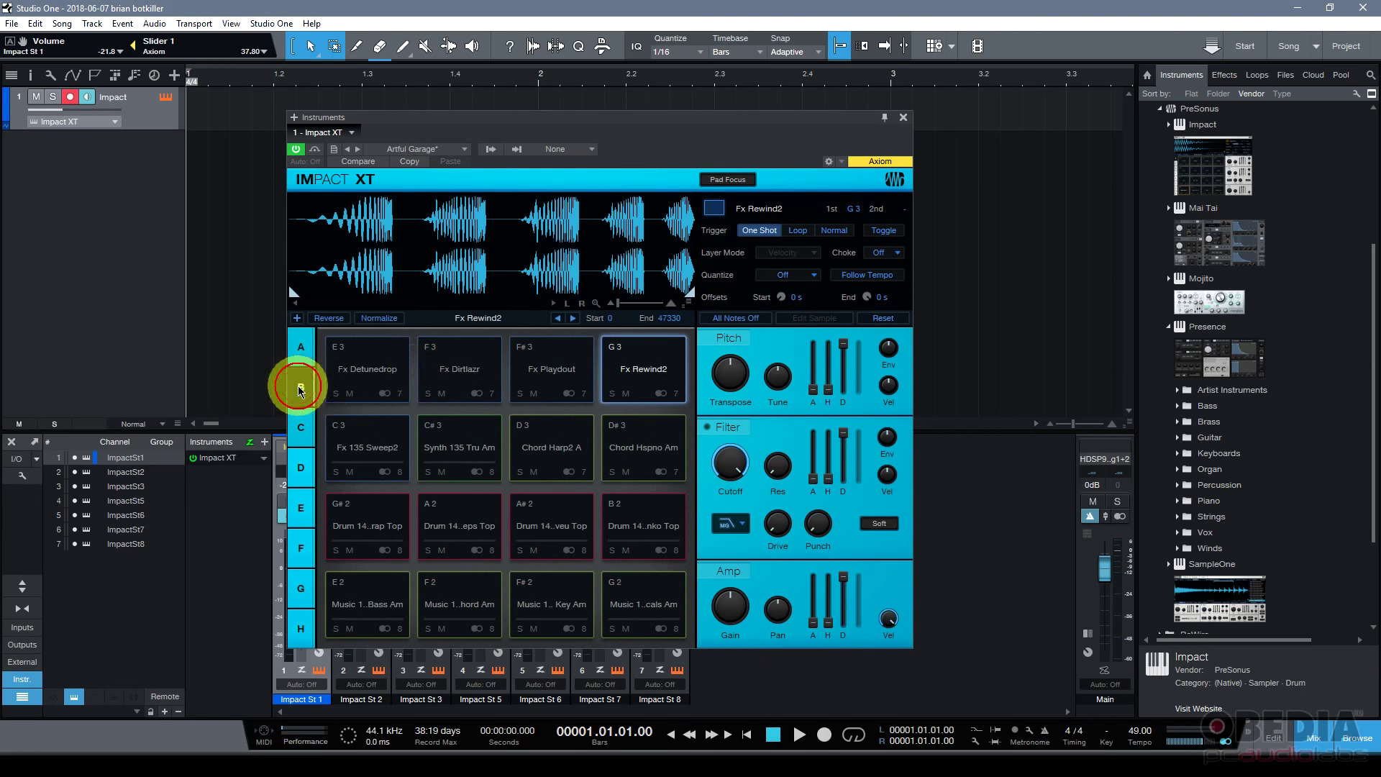
pyautogui.rightClick(465, 377)
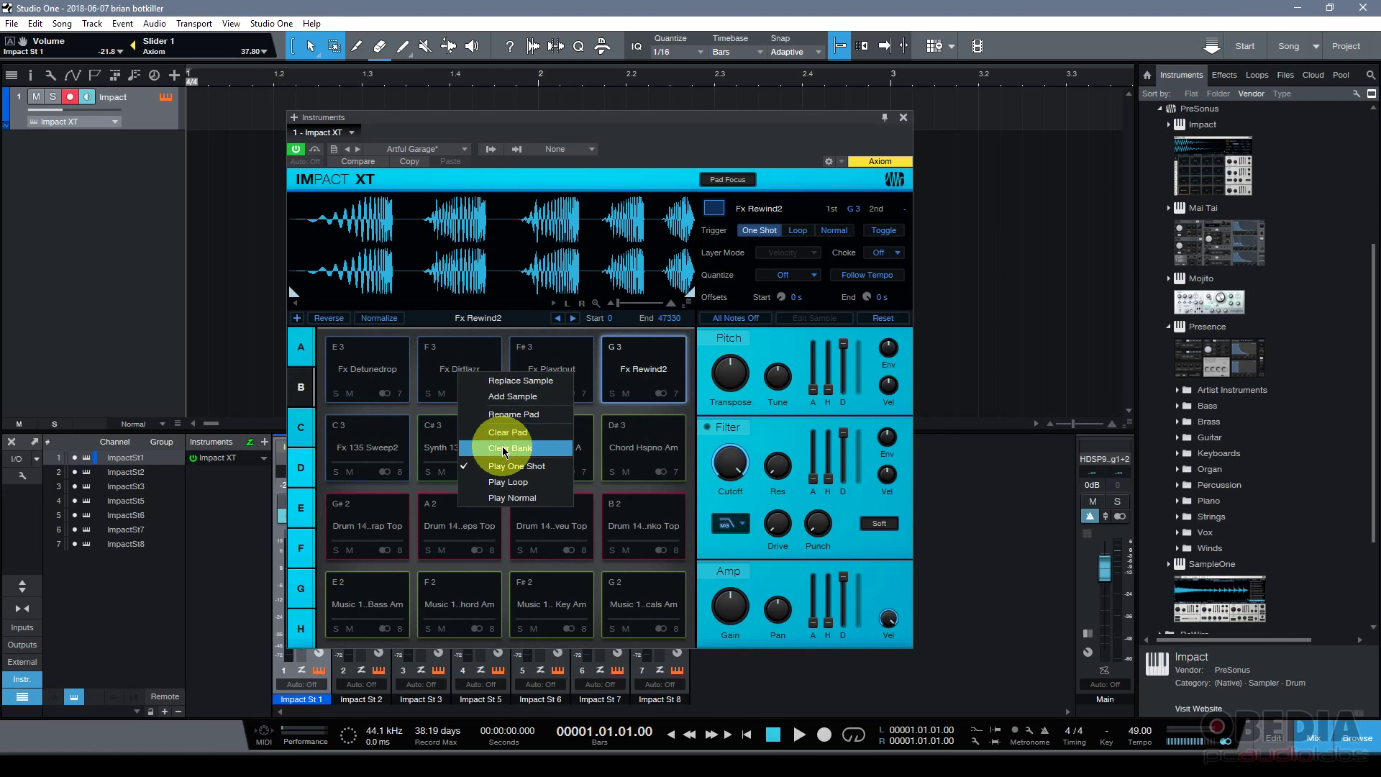
pyautogui.click(493, 446)
pyautogui.click(725, 382)
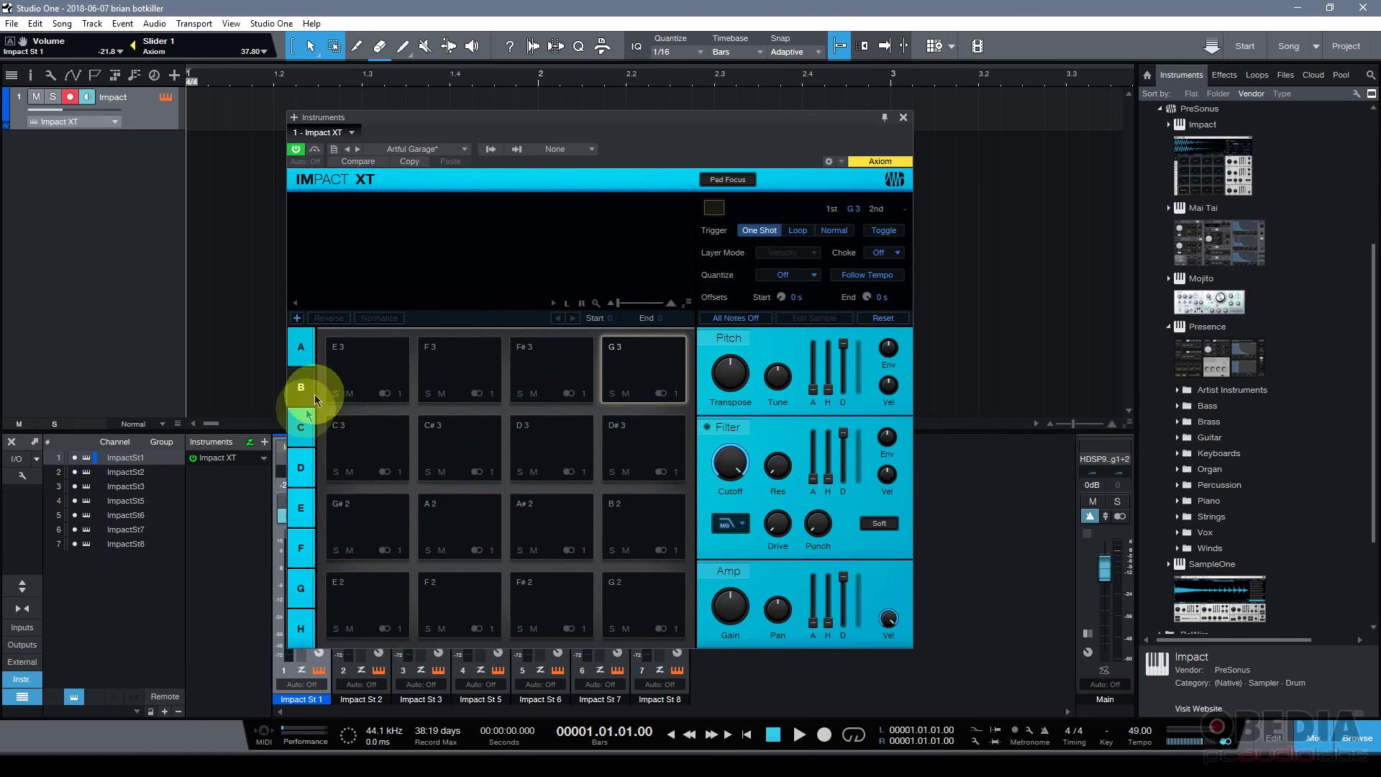
pyautogui.click(302, 351)
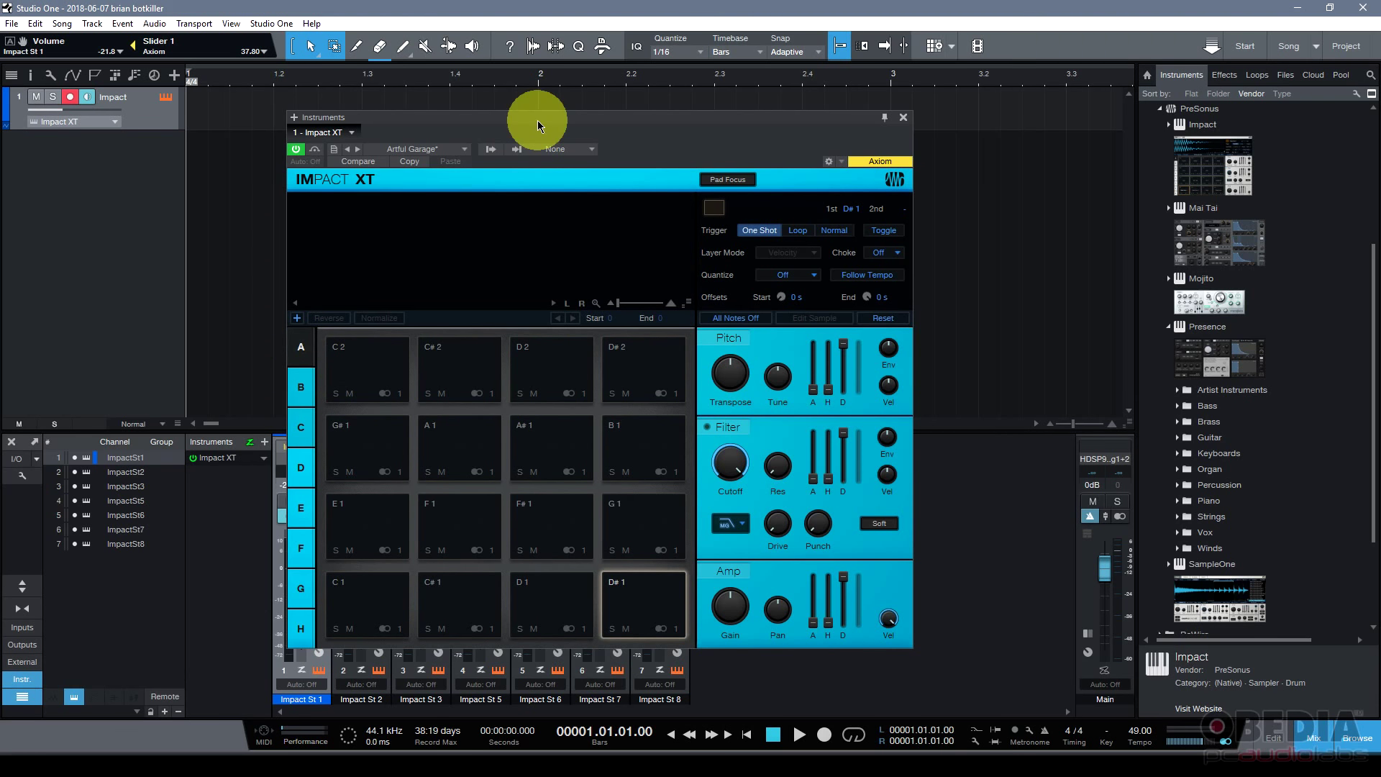
pyautogui.moveTo(533, 117); pyautogui.dragTo(521, 113)
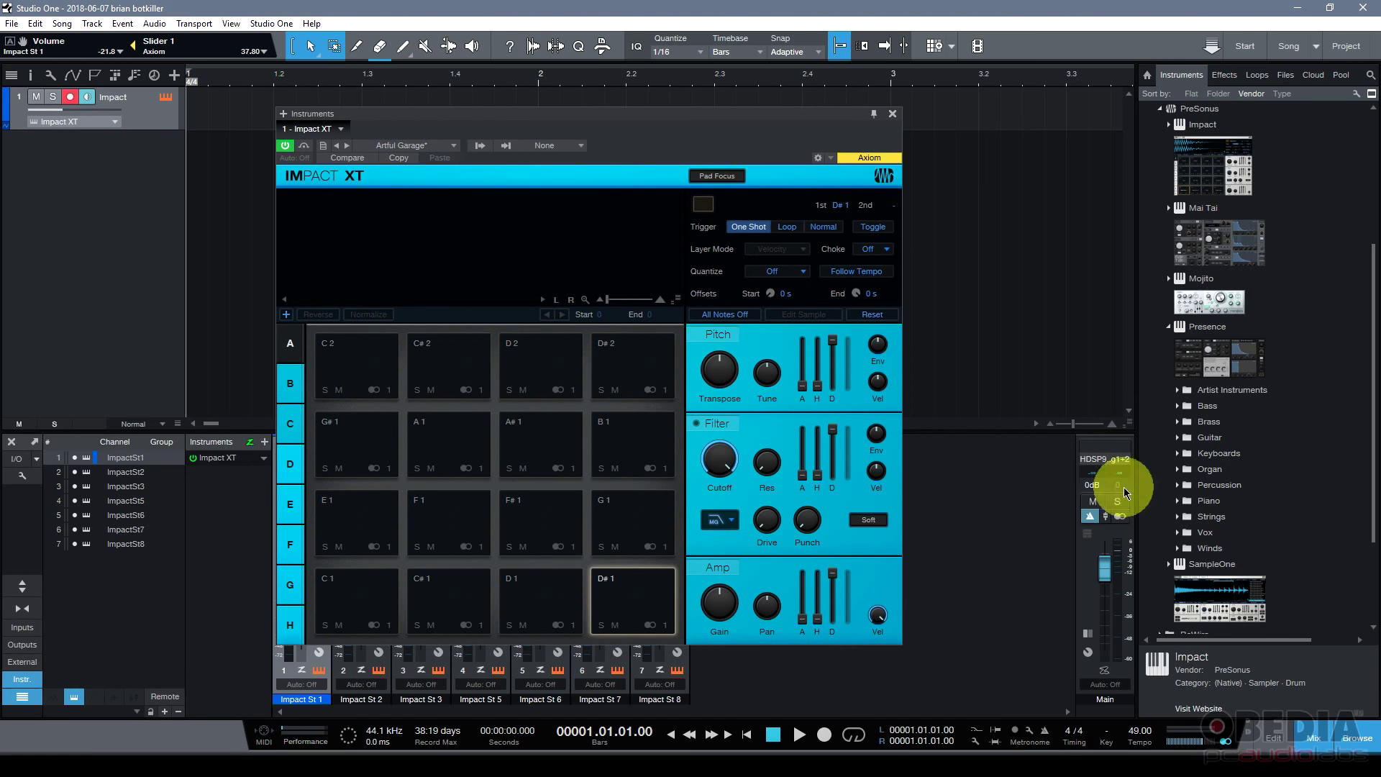
# Load edm_clhat_niceness, edm_clhat_justclosed, Drum 140 Funk Perc, edm_clhat_shakeyfat and Clap Tail onto pads C1–E1.
pyautogui.click(1226, 74)
pyautogui.click(1257, 75)
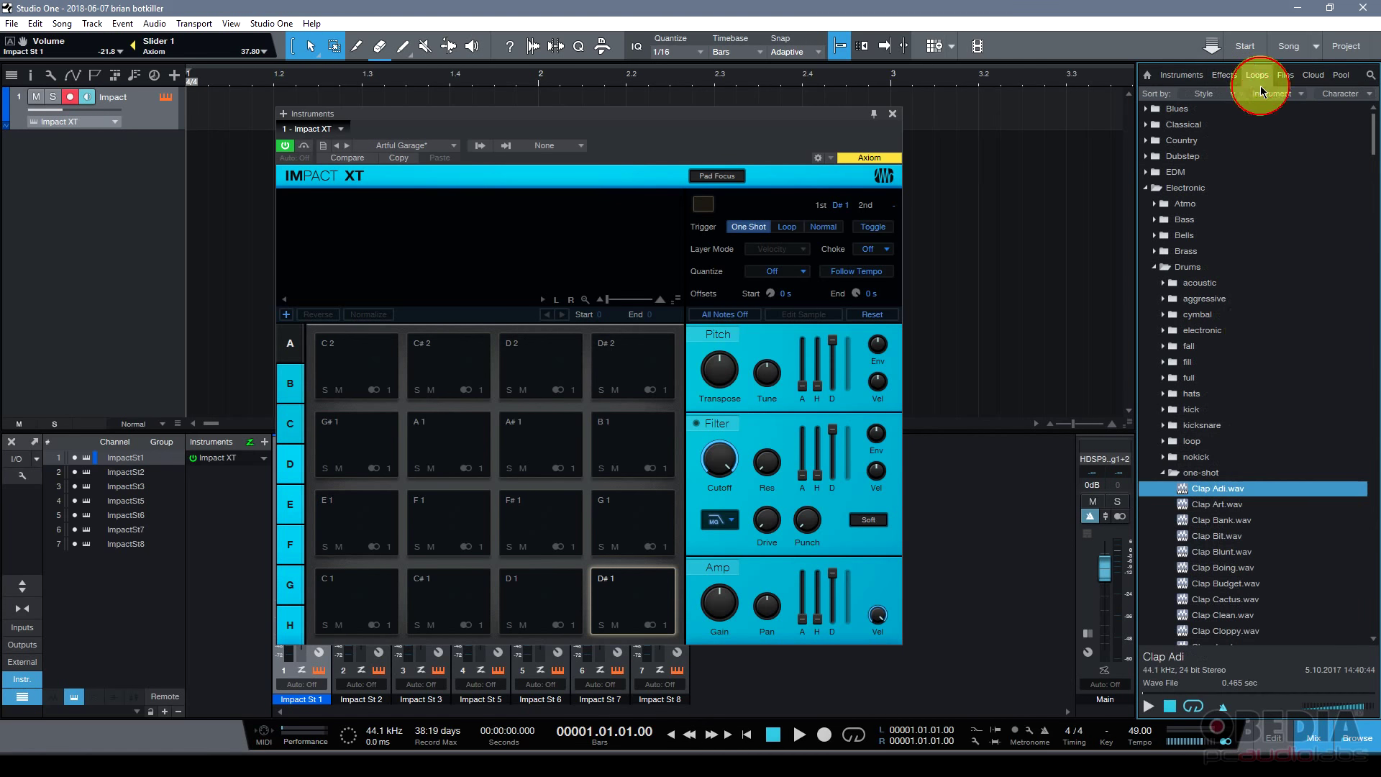
pyautogui.scroll(-4, 1248, 349)
pyautogui.scroll(-6, 1248, 353)
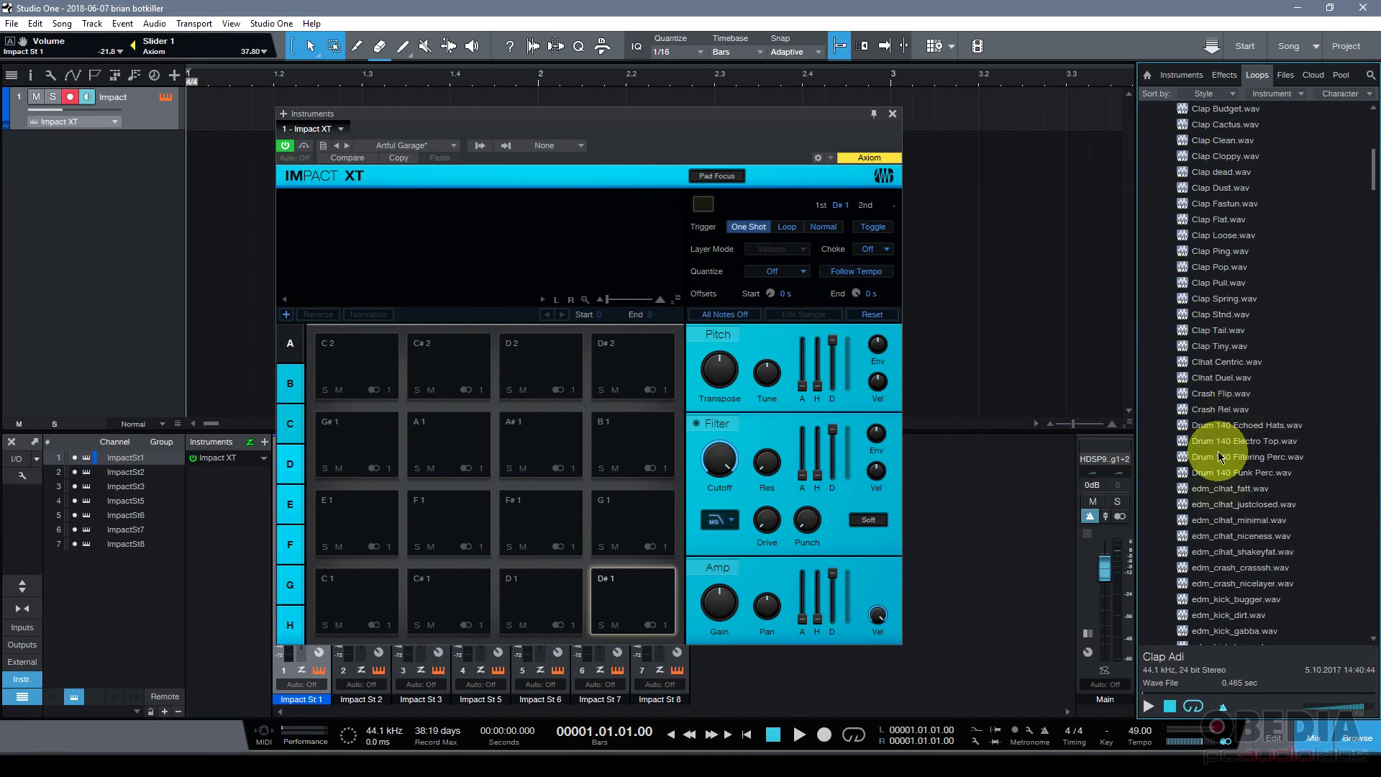
pyautogui.moveTo(1229, 544); pyautogui.dragTo(395, 611)
pyautogui.moveTo(1259, 512); pyautogui.dragTo(478, 580)
pyautogui.moveTo(1191, 477); pyautogui.dragTo(547, 600)
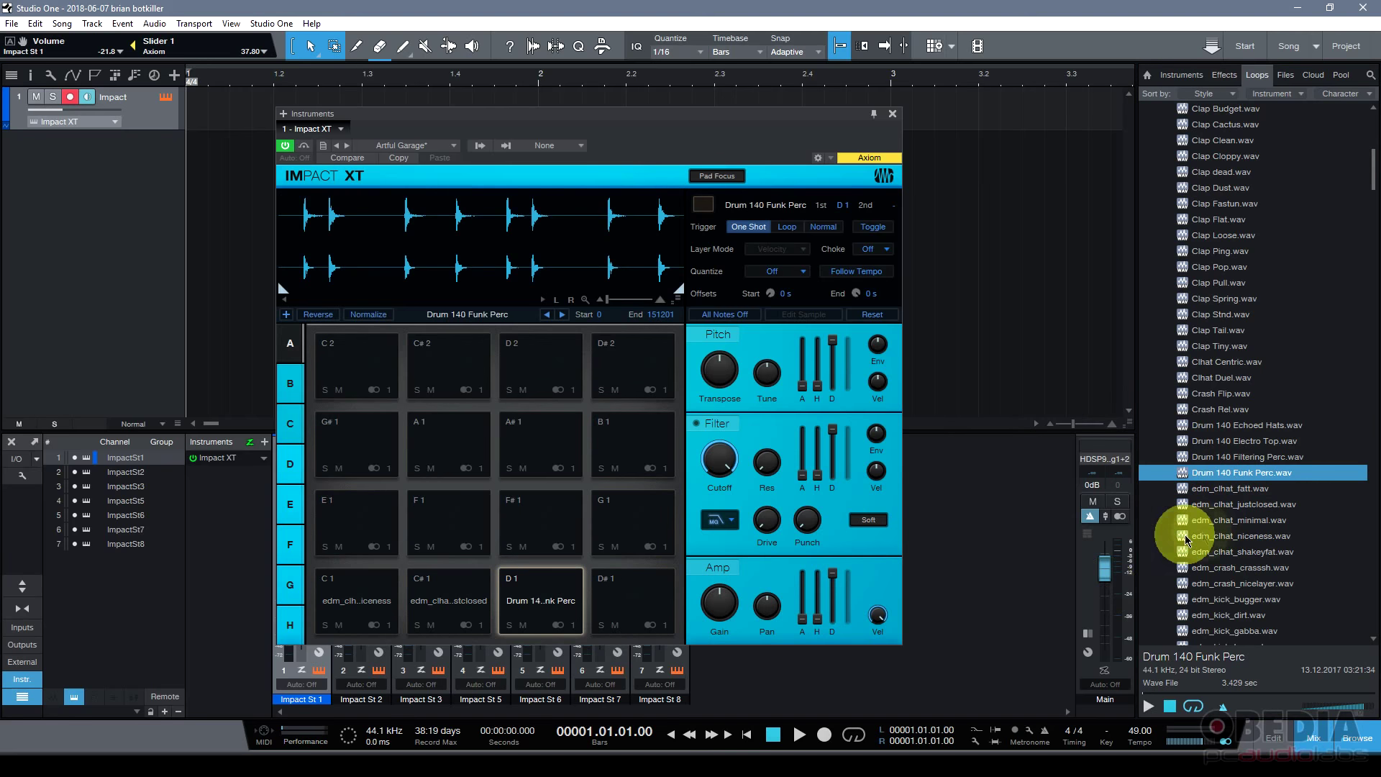
pyautogui.moveTo(1238, 552); pyautogui.dragTo(633, 600)
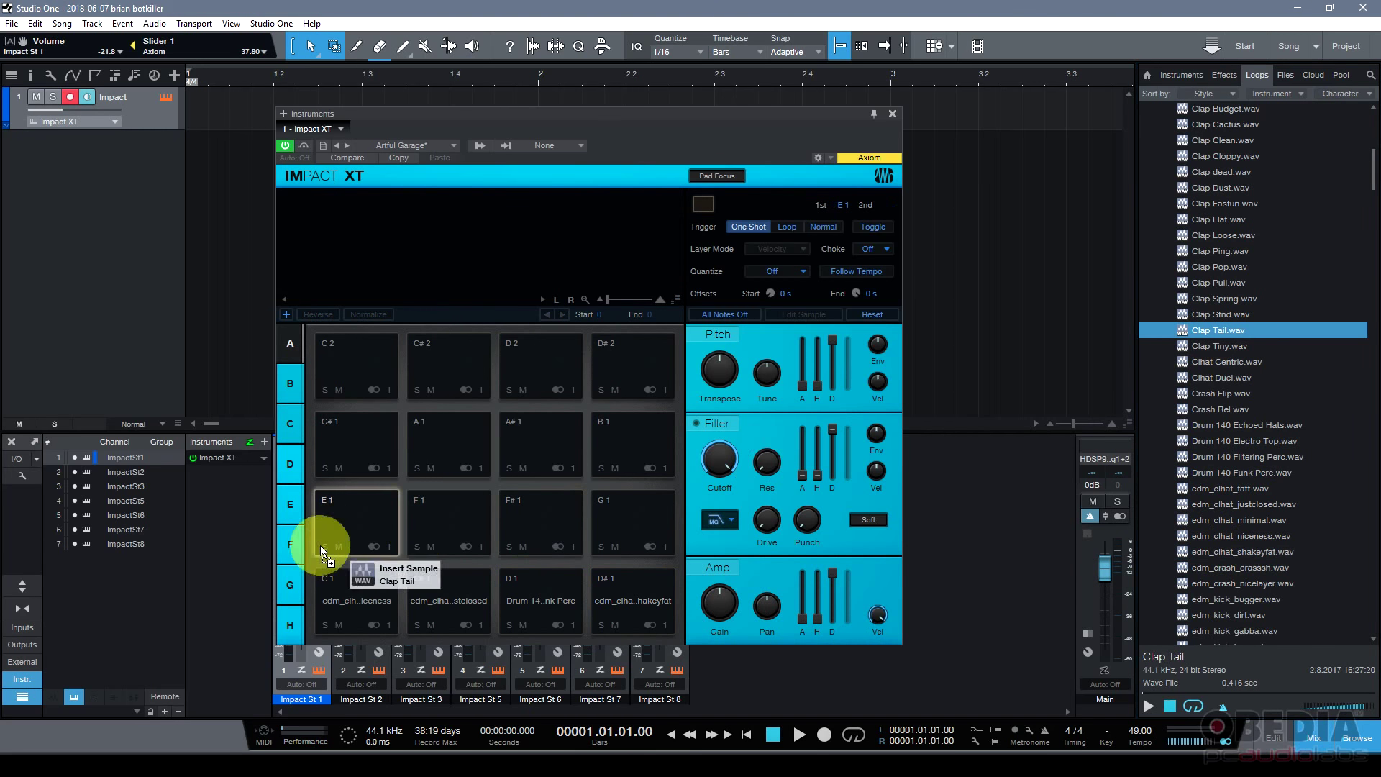
pyautogui.moveTo(318, 549); pyautogui.dragTo(373, 521)
# Put sp_snare_chetah on C#1, sp_snare_drumulator on D1 and sp_toms_dx on D#1.
pyautogui.click(378, 612)
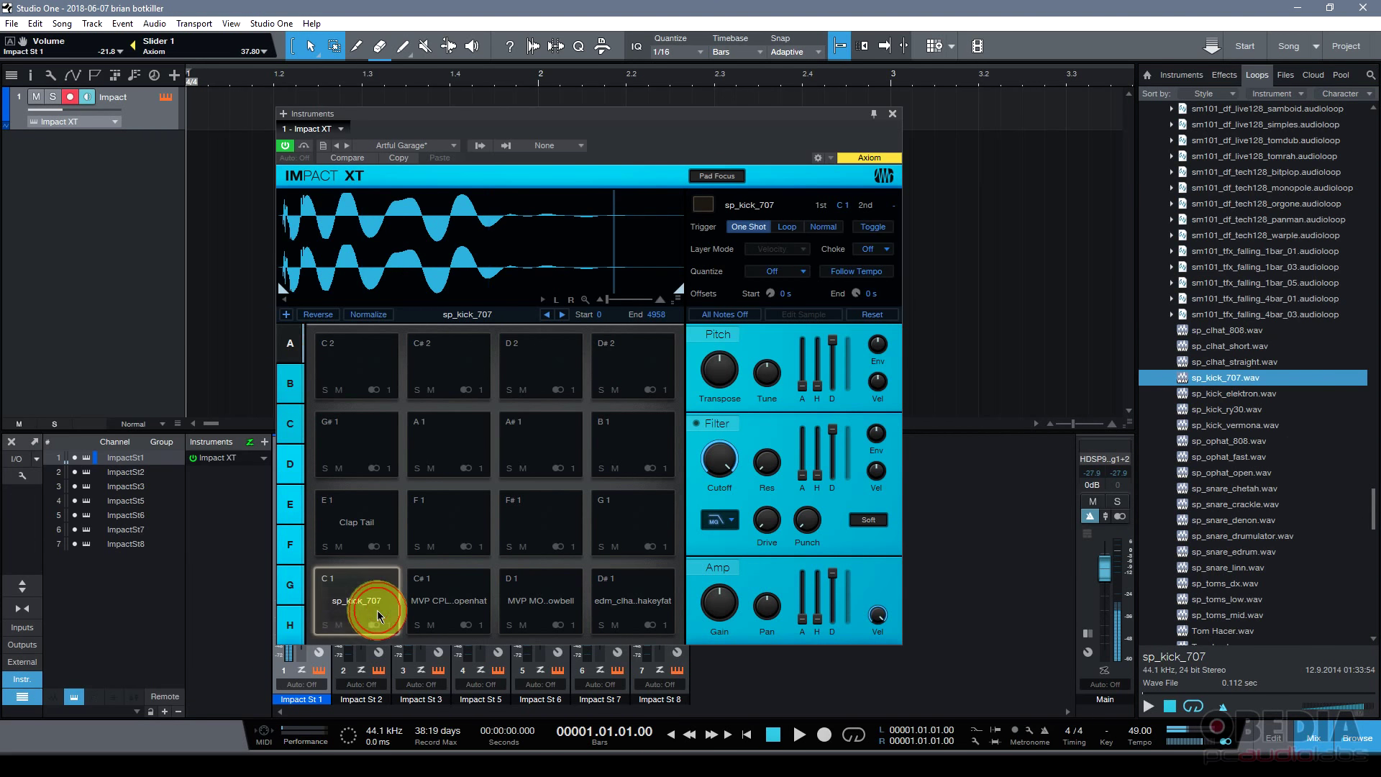
pyautogui.click(378, 611)
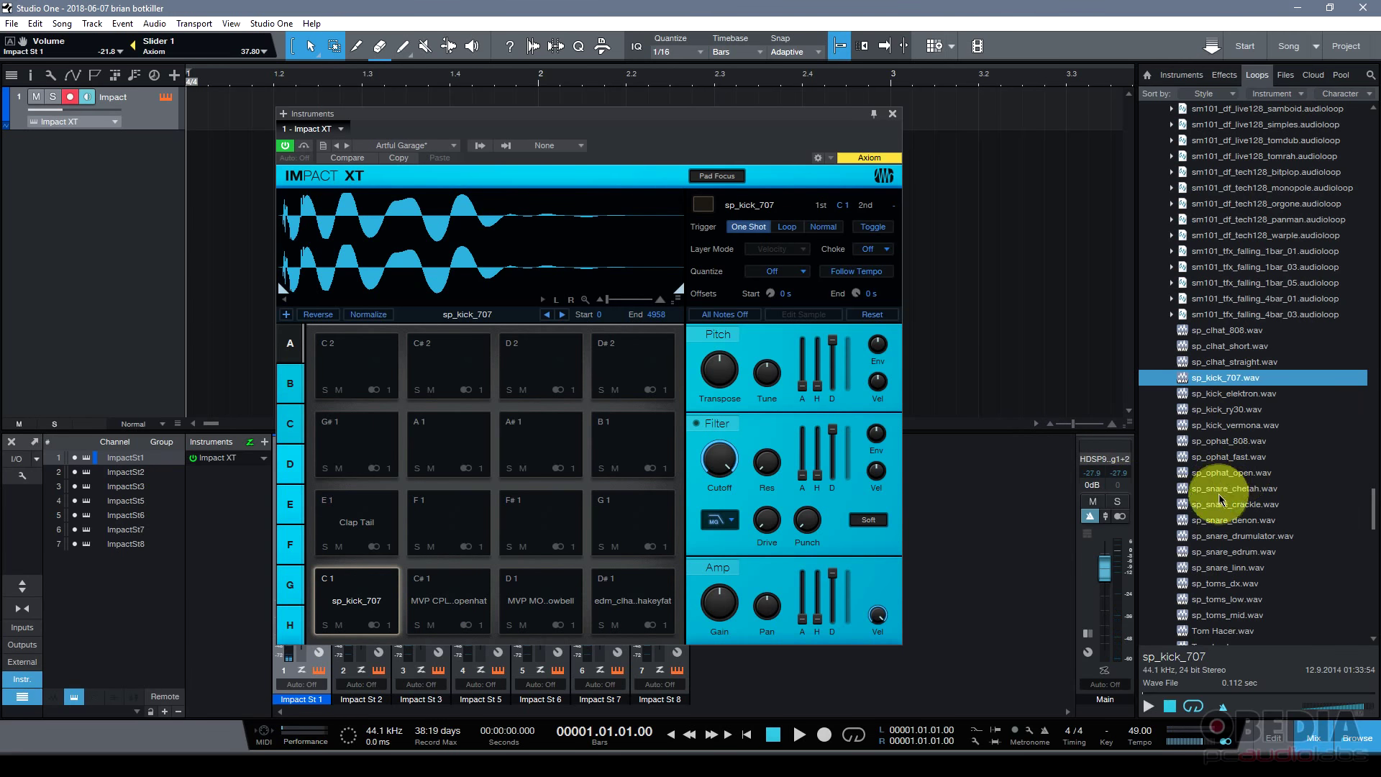
pyautogui.moveTo(1219, 488); pyautogui.dragTo(464, 607)
pyautogui.click(554, 597)
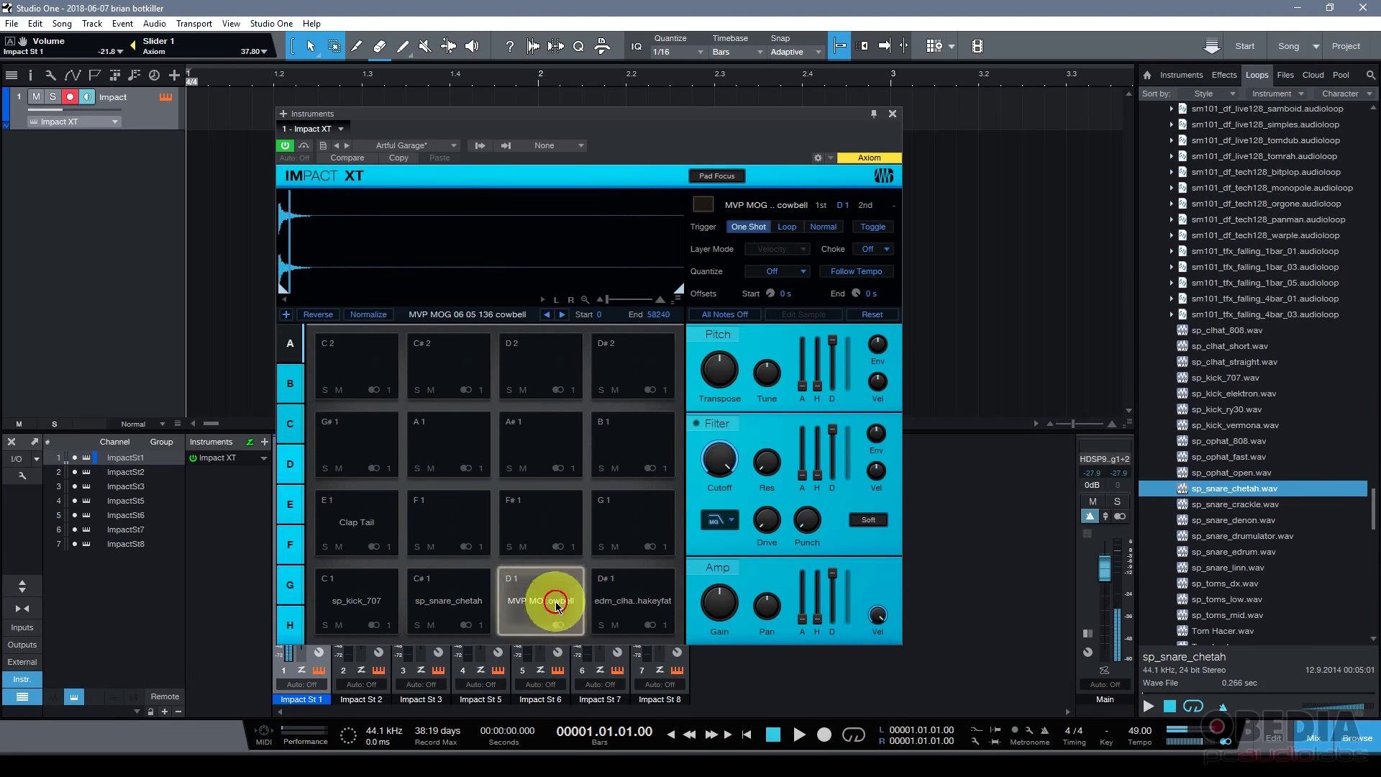
pyautogui.moveTo(1223, 536); pyautogui.dragTo(559, 596)
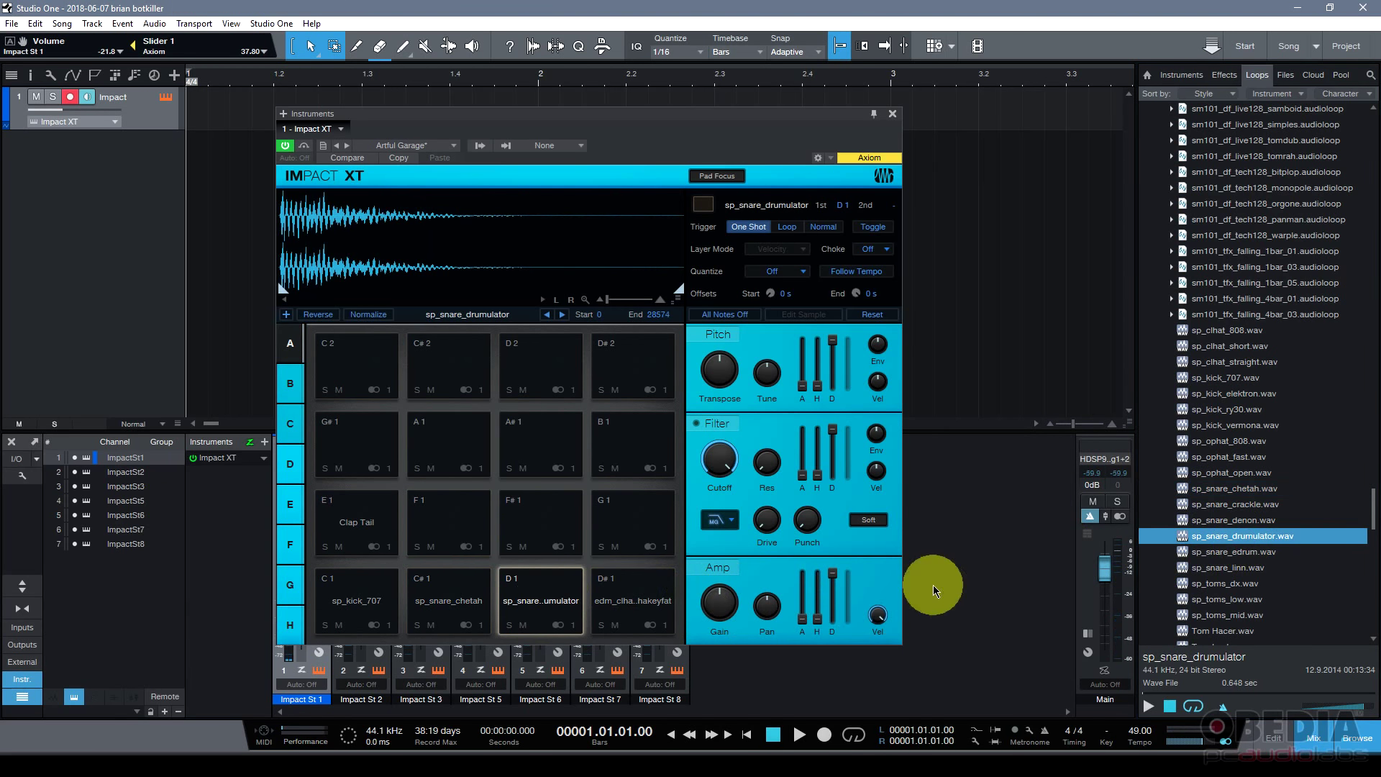
pyautogui.click(551, 597)
pyautogui.moveTo(1224, 583); pyautogui.dragTo(647, 595)
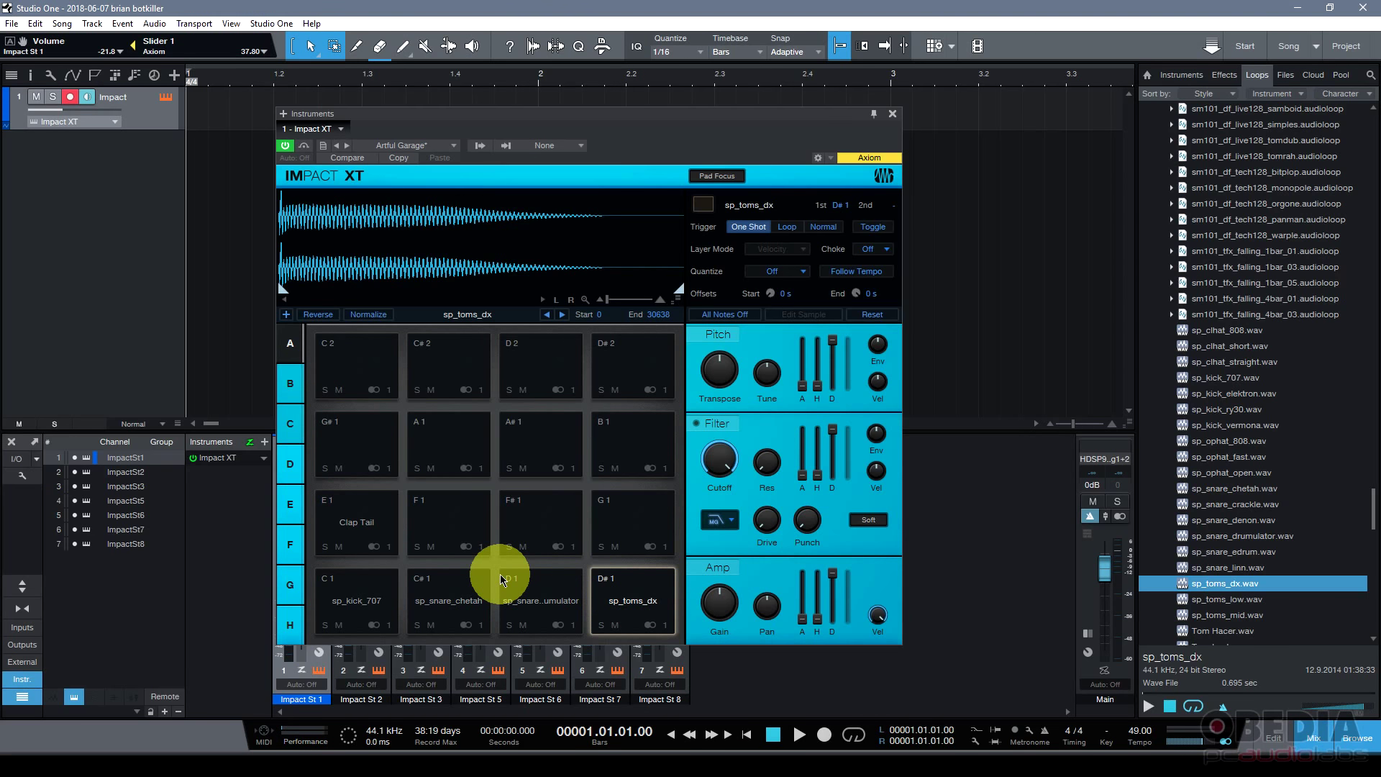
pyautogui.rightClick(364, 518)
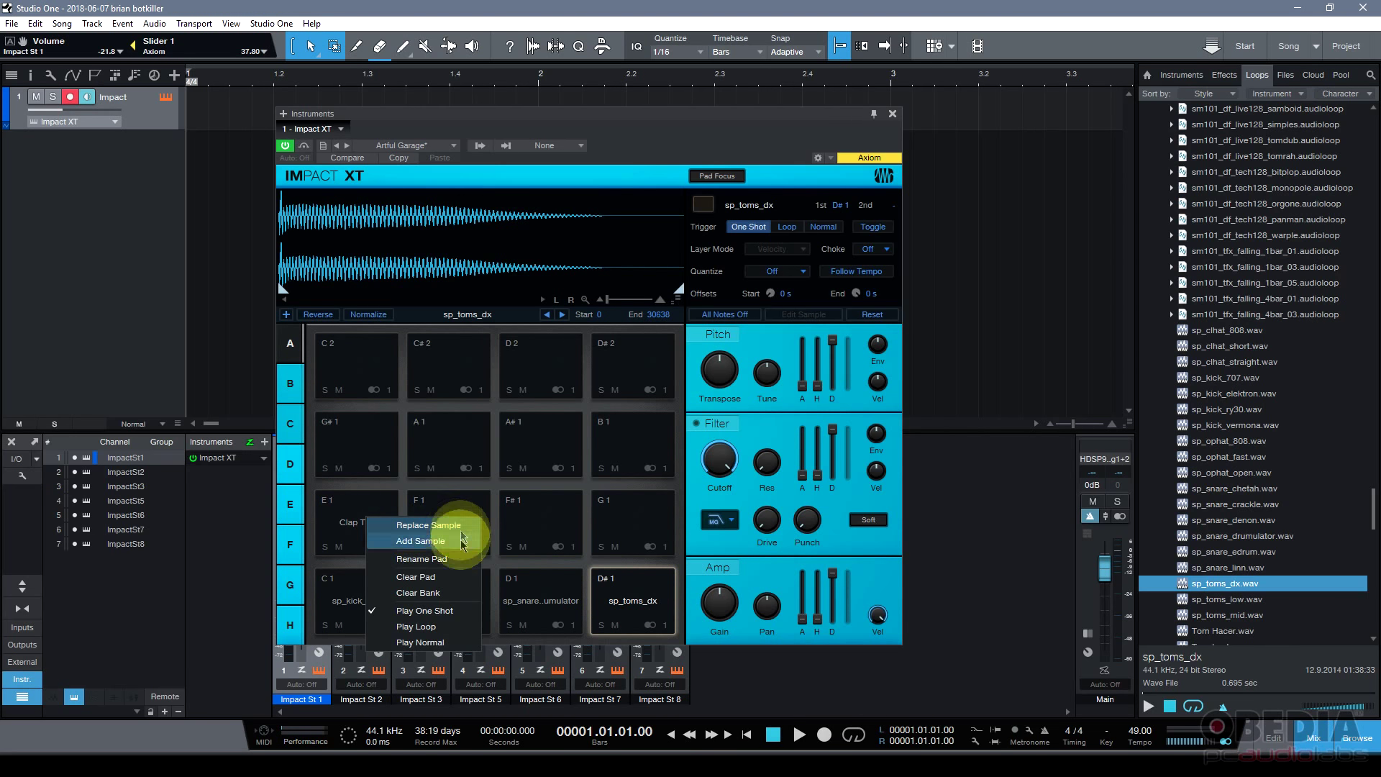
# Clear the pad bank, then select sp_clhat_808 through sp_toms_mid in the Browser.
pyautogui.click(458, 593)
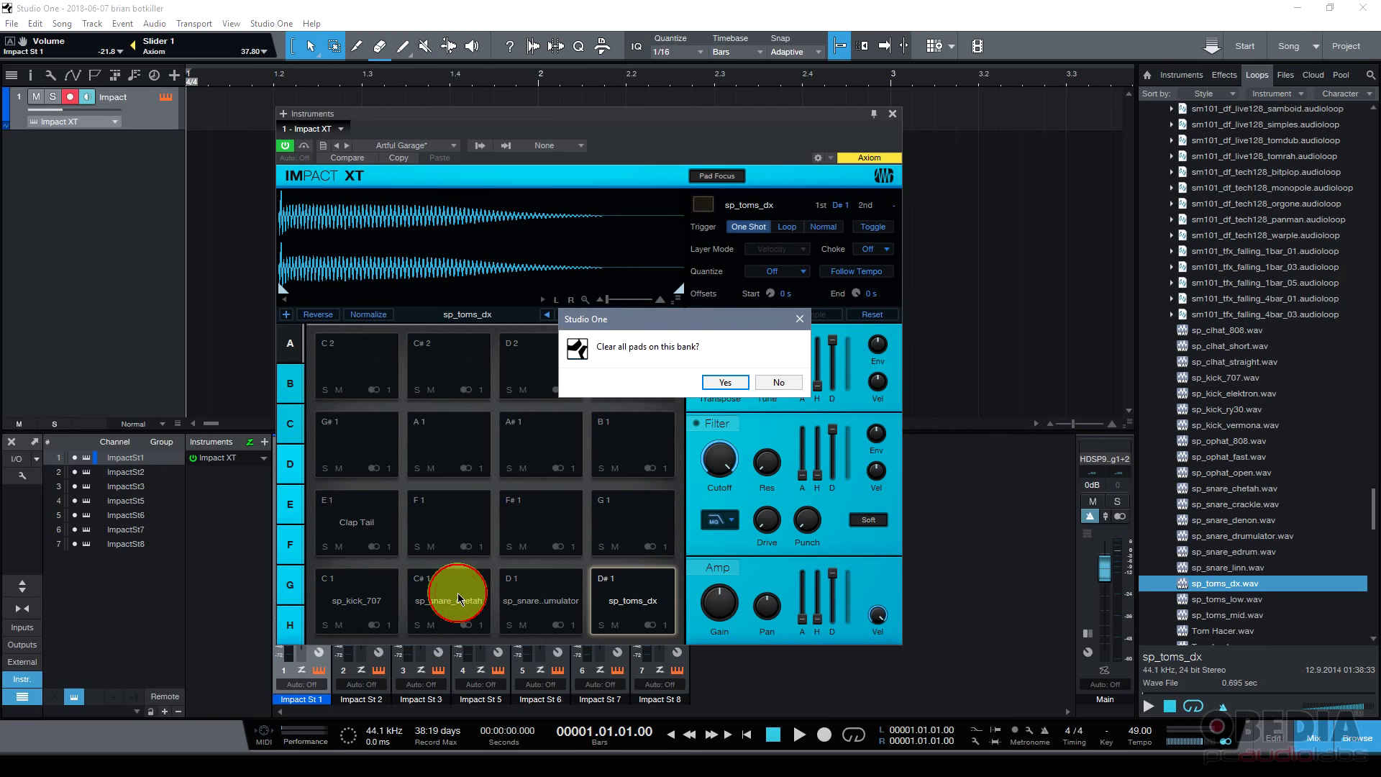
pyautogui.click(725, 383)
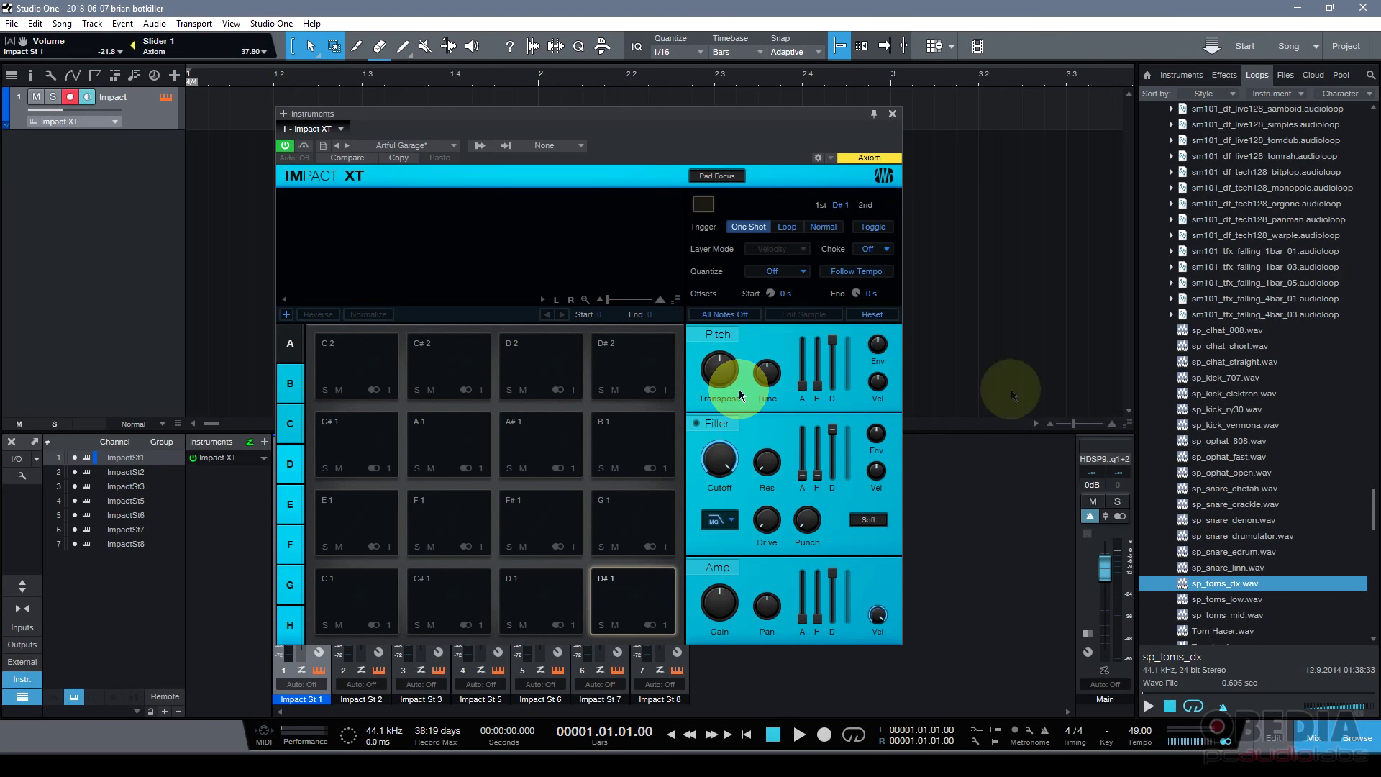
pyautogui.scroll(-5, 1288, 453)
pyautogui.scroll(3, 1272, 423)
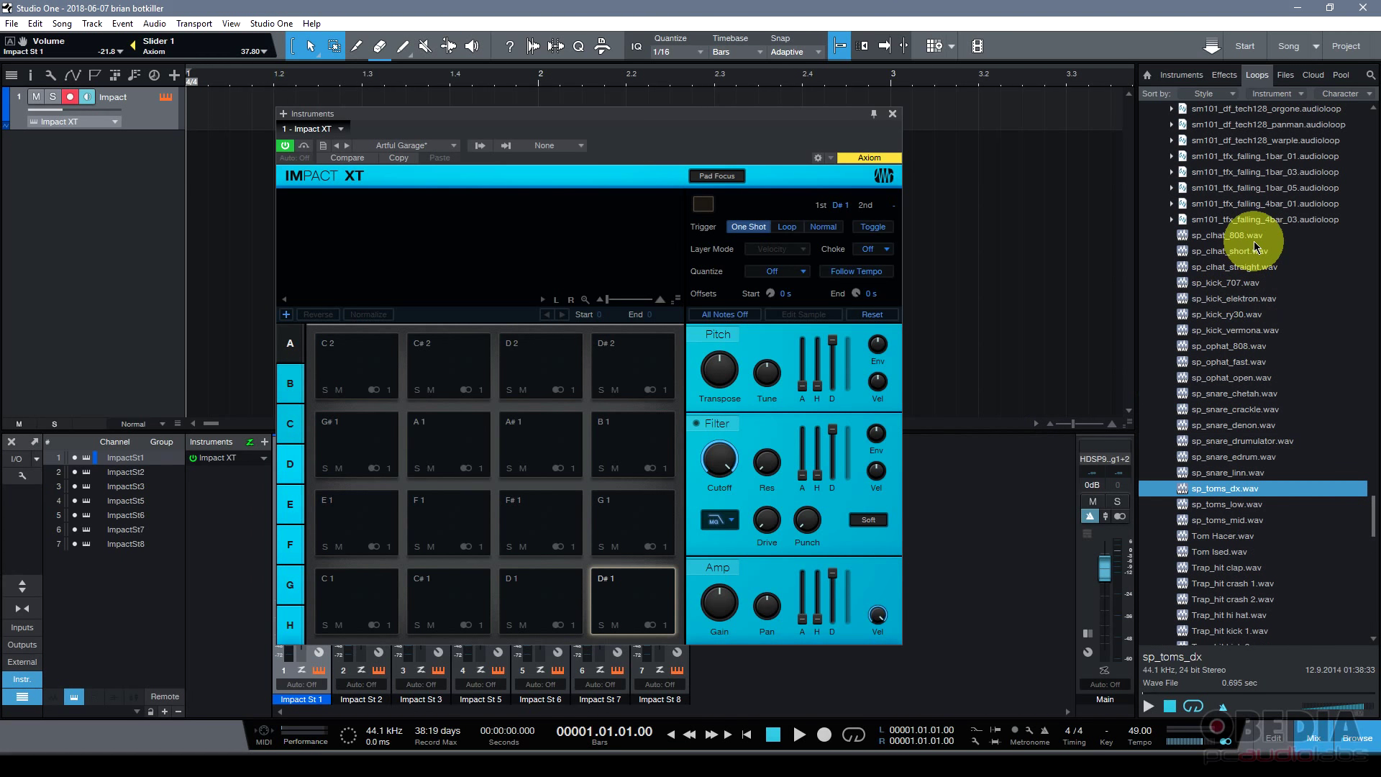
pyautogui.click(1253, 237)
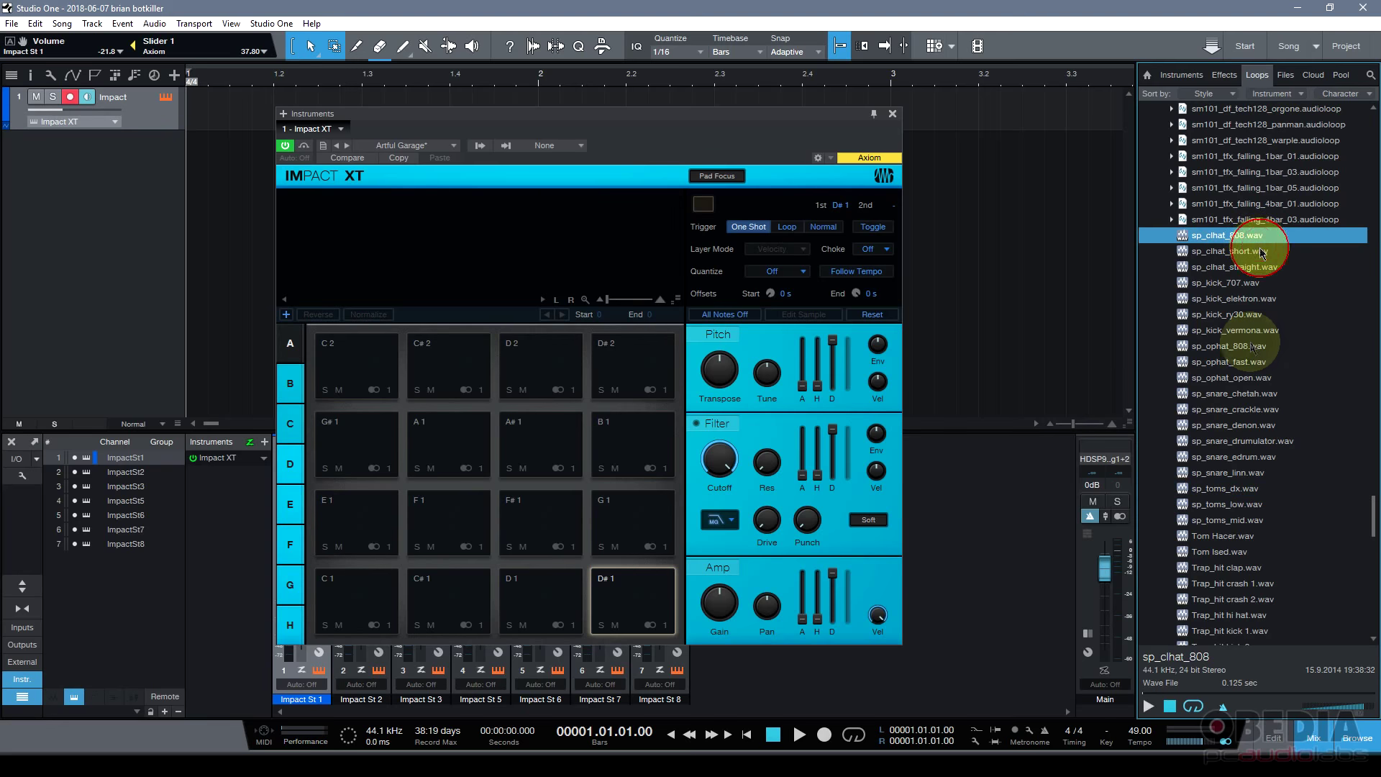
pyautogui.keyDown('shift'); pyautogui.click(1244, 524); pyautogui.keyUp('shift')
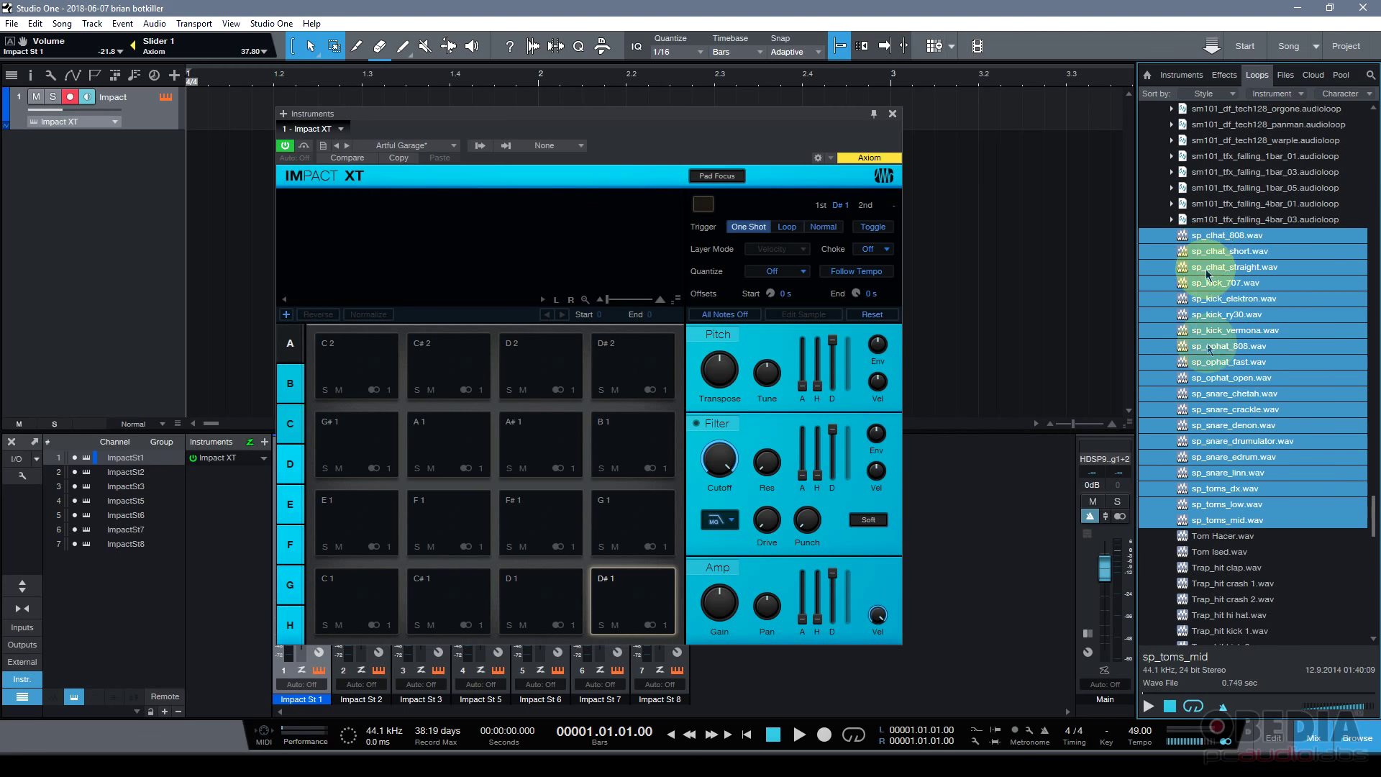
pyautogui.moveTo(1208, 243); pyautogui.dragTo(366, 357)
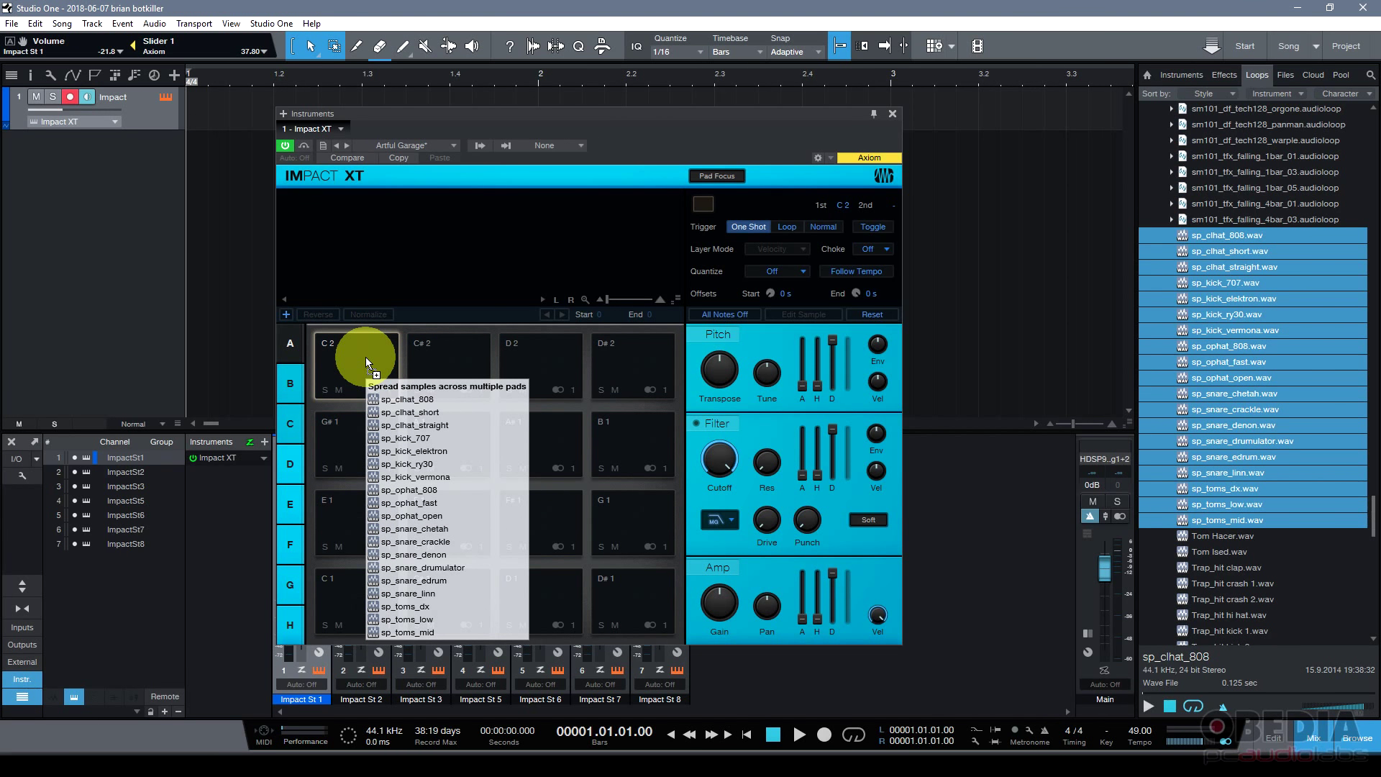
# Drop the selected samples on pad C1 to spread them from sp_clhat_808 through sp_snare_linn on D#2.
pyautogui.moveTo(365, 357); pyautogui.dragTo(353, 596)
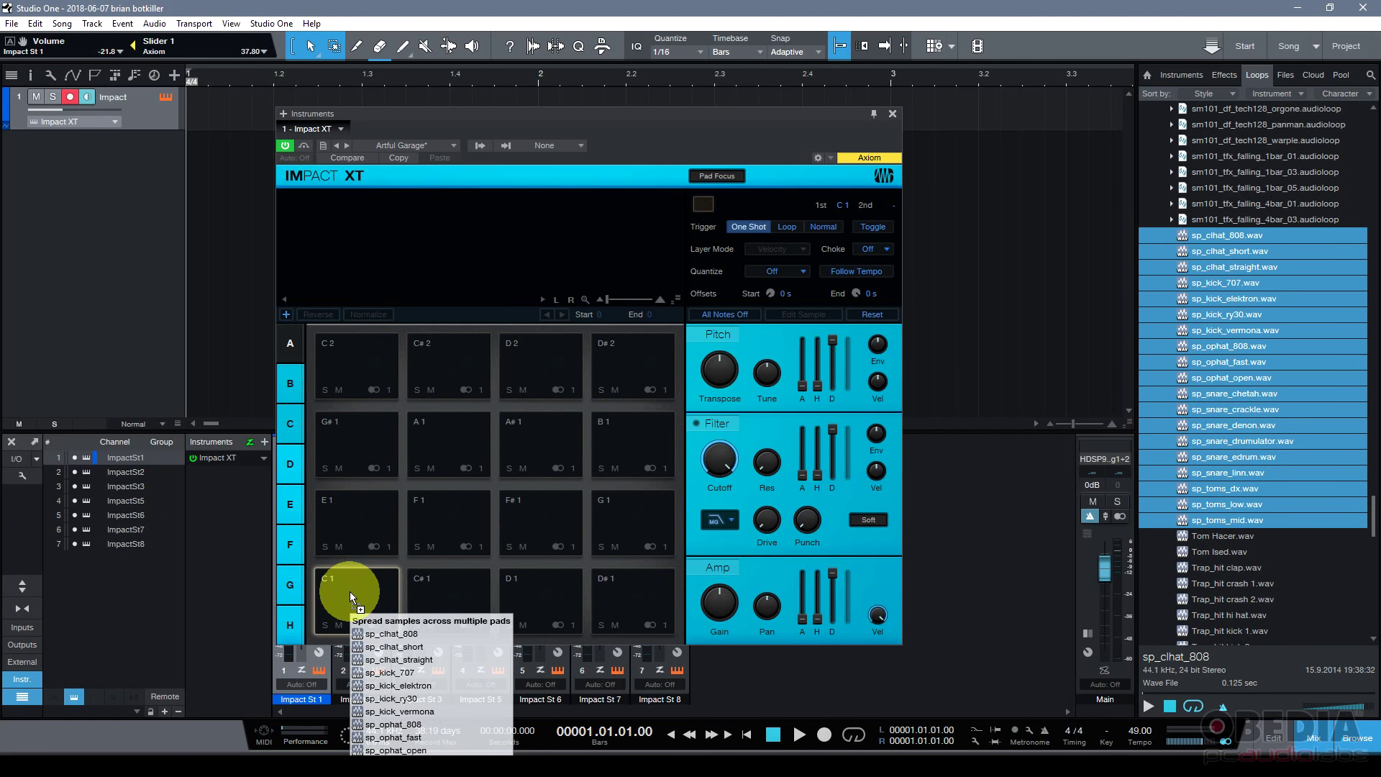
pyautogui.moveTo(352, 596); pyautogui.dragTo(353, 598)
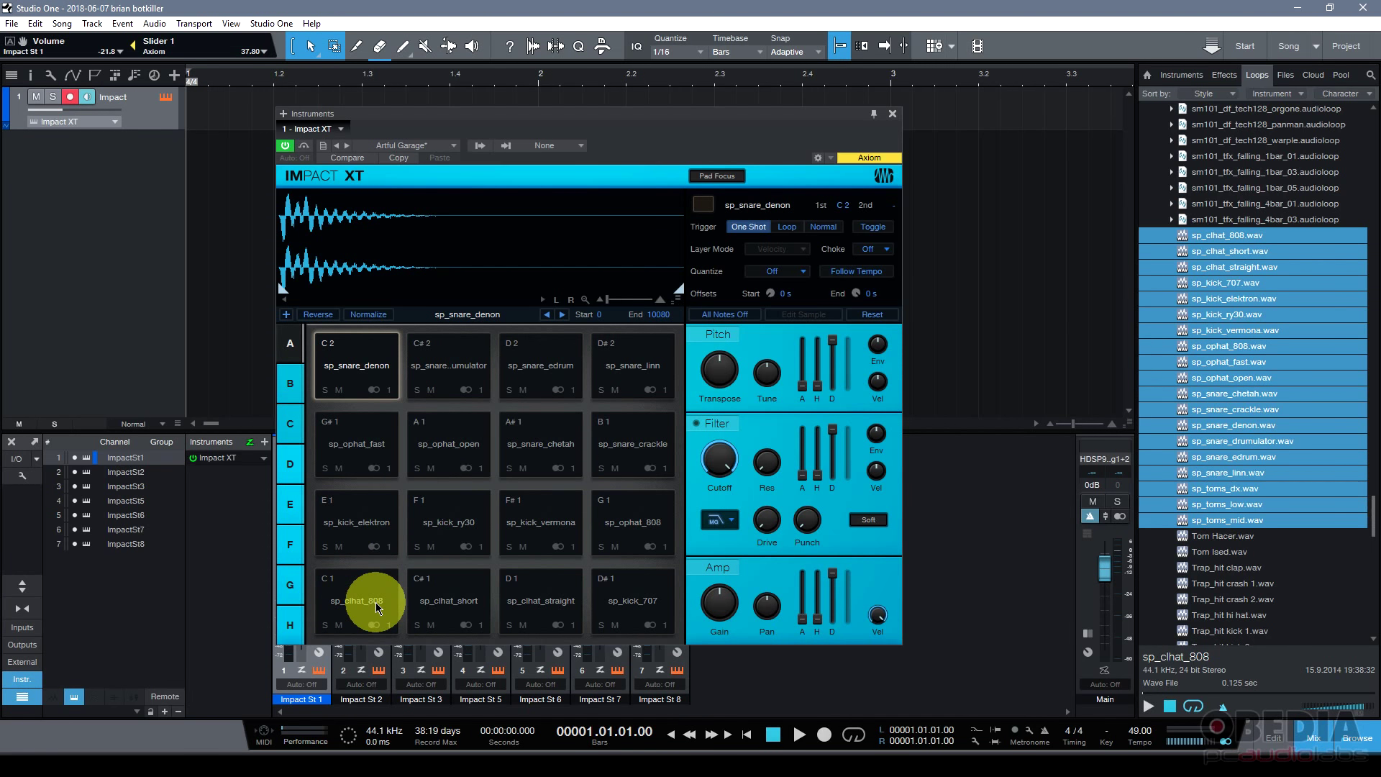
pyautogui.click(365, 598)
# Audition the newly loaded pads, from sp_clhat_short through sp_ophat_fast.
pyautogui.click(449, 597)
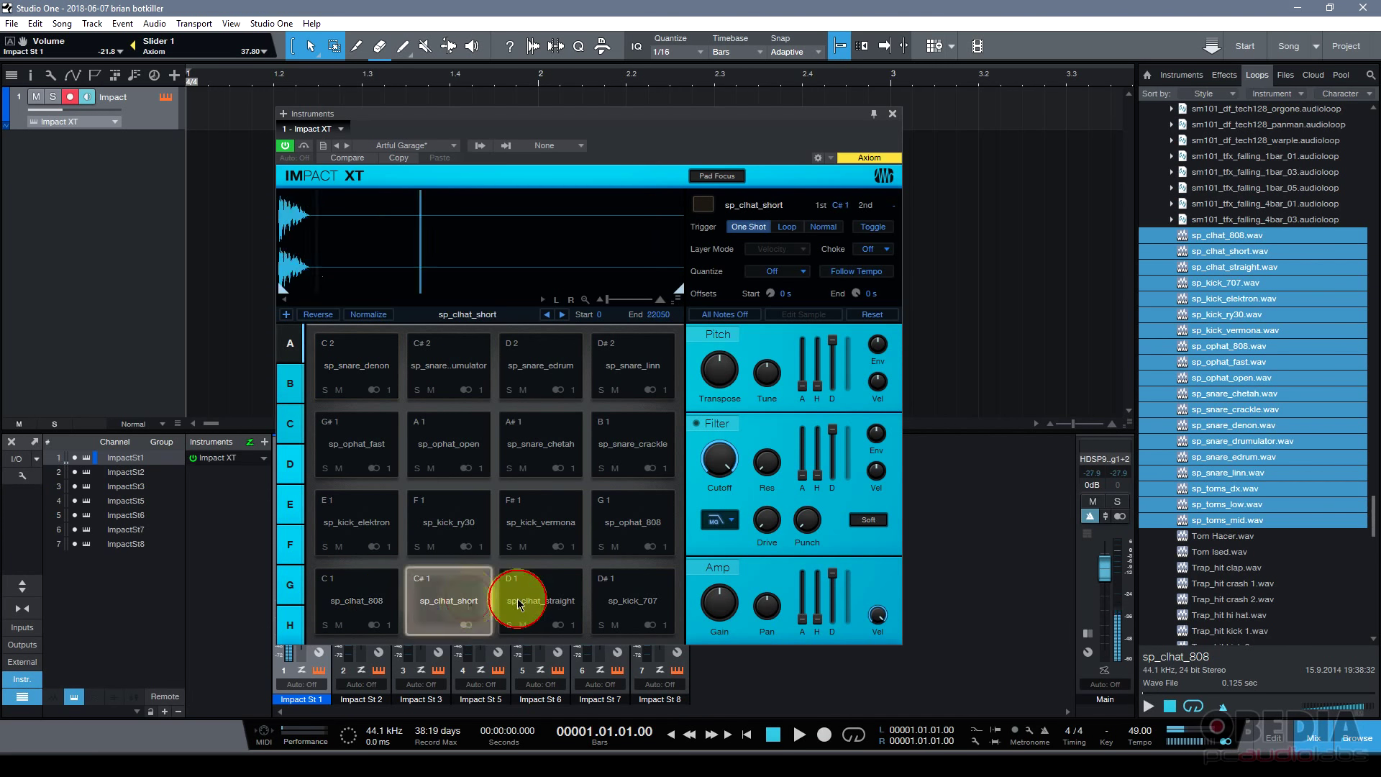
pyautogui.click(539, 596)
pyautogui.click(608, 593)
pyautogui.click(420, 547)
pyautogui.click(524, 525)
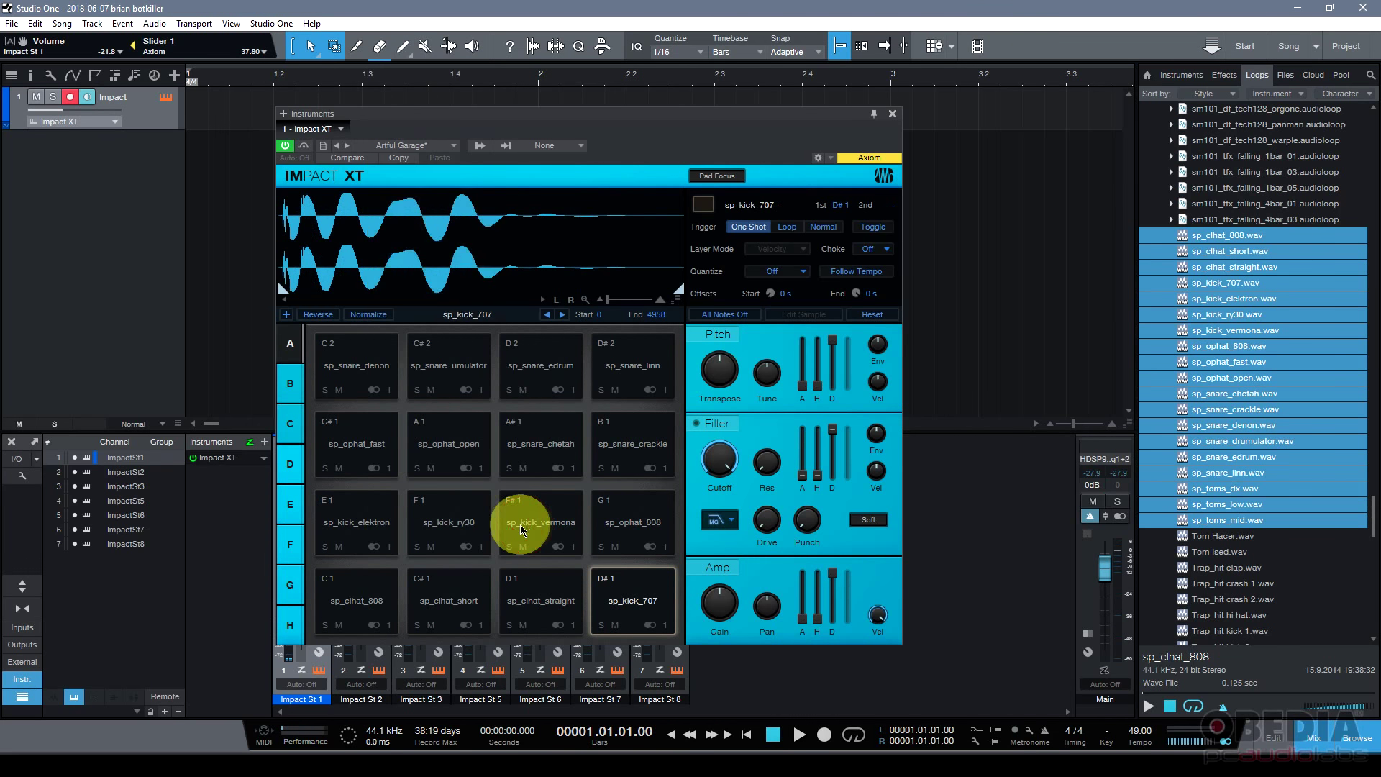
pyautogui.click(631, 513)
pyautogui.click(633, 444)
pyautogui.click(555, 438)
pyautogui.click(435, 438)
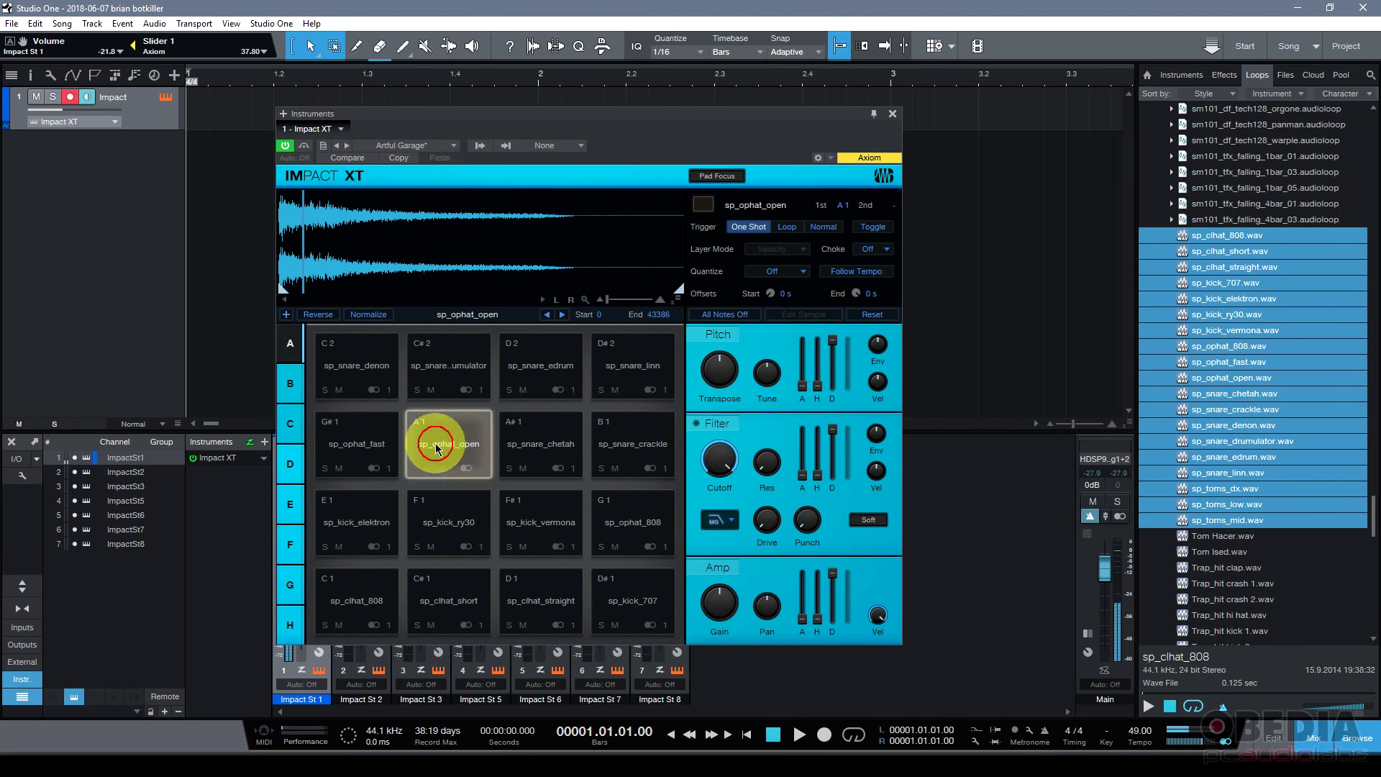
pyautogui.click(367, 457)
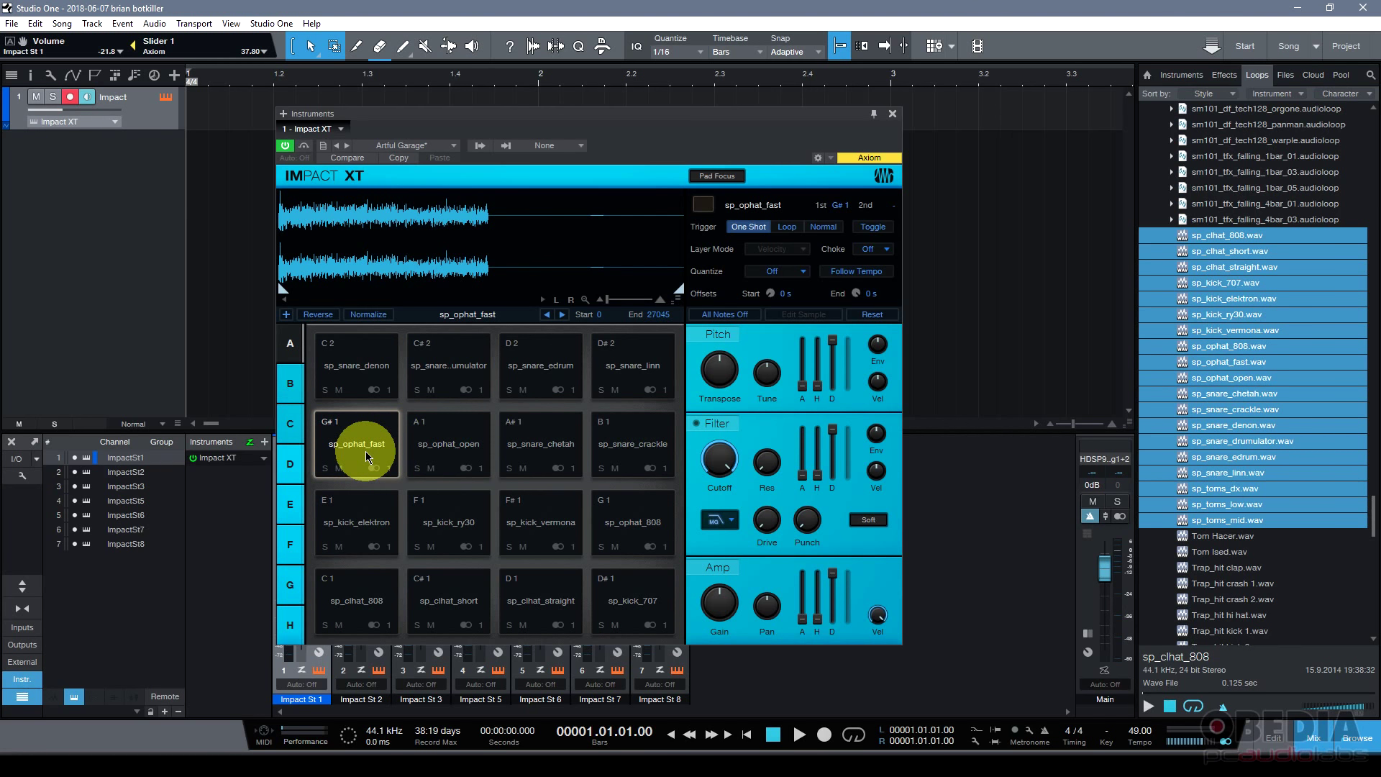
# Check bank B, return to bank A, and bring up pad C#2's context menu.
pyautogui.click(293, 356)
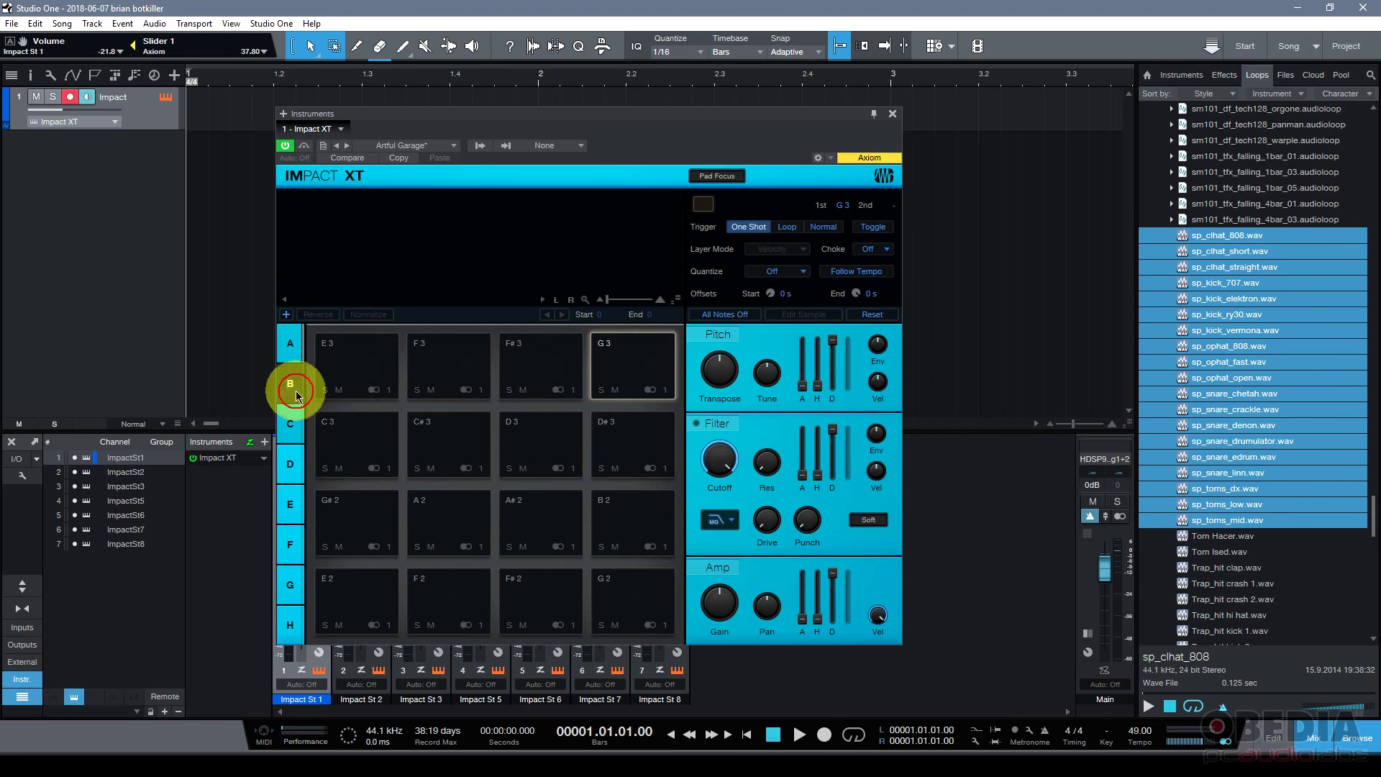
pyautogui.click(295, 342)
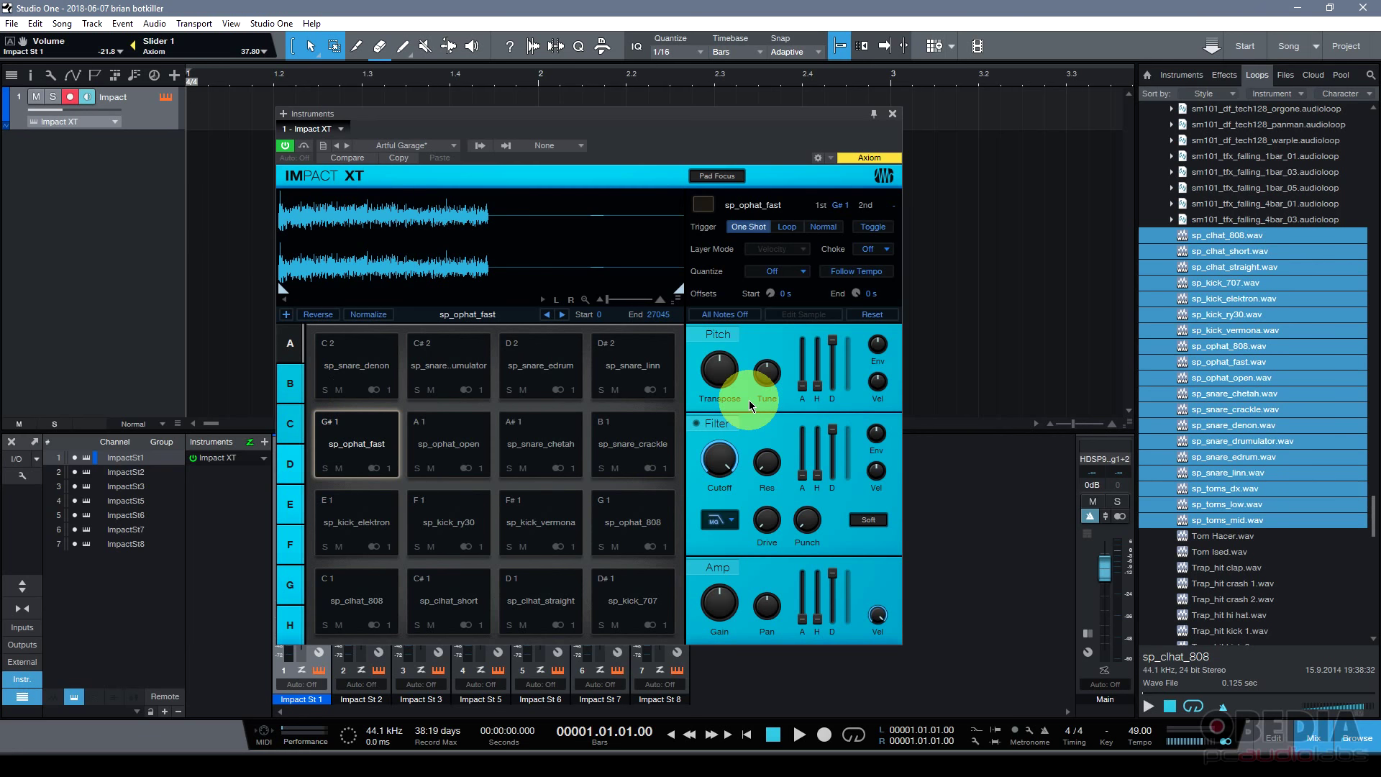
pyautogui.rightClick(444, 389)
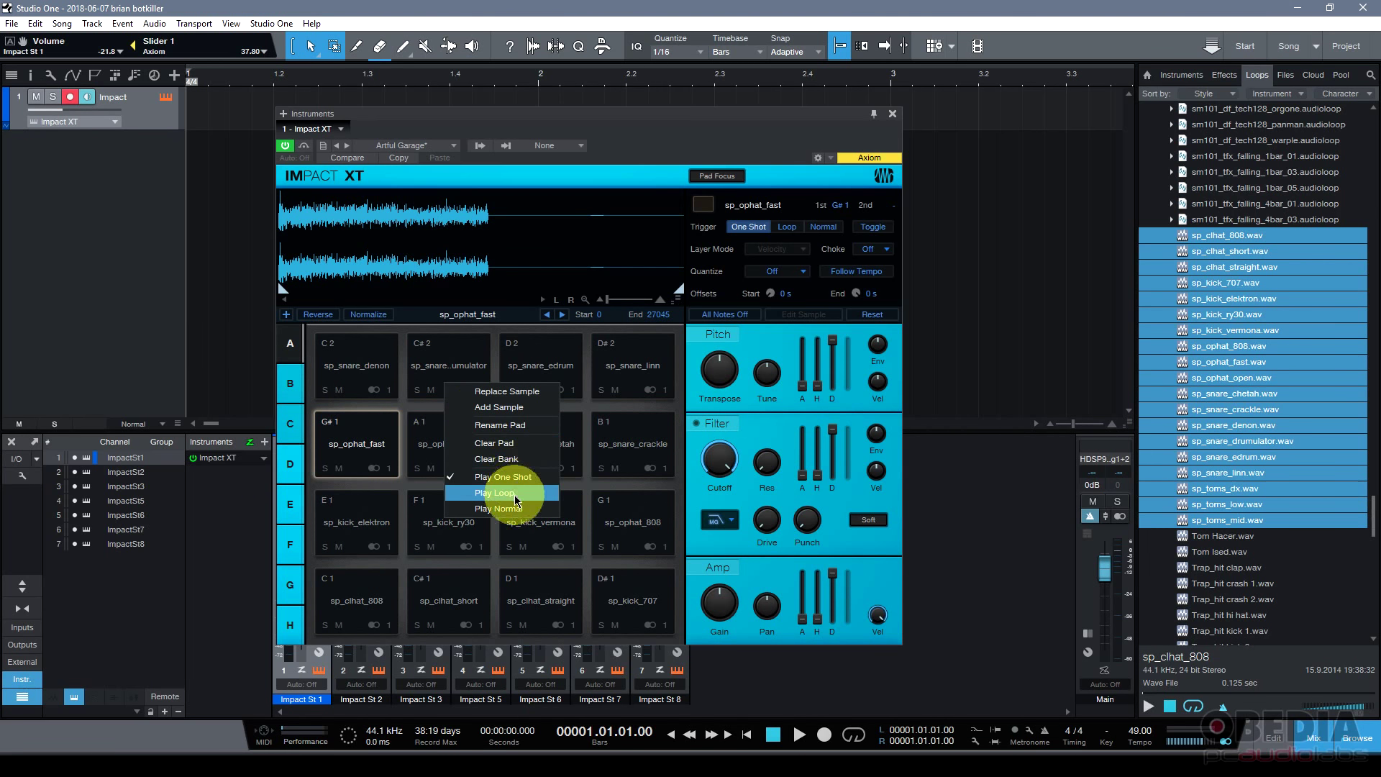
# Clear the bank and slice 075_Cool Cat_Drums_Mix 4 from Jazz > Drums across all 16 pads.
pyautogui.click(522, 458)
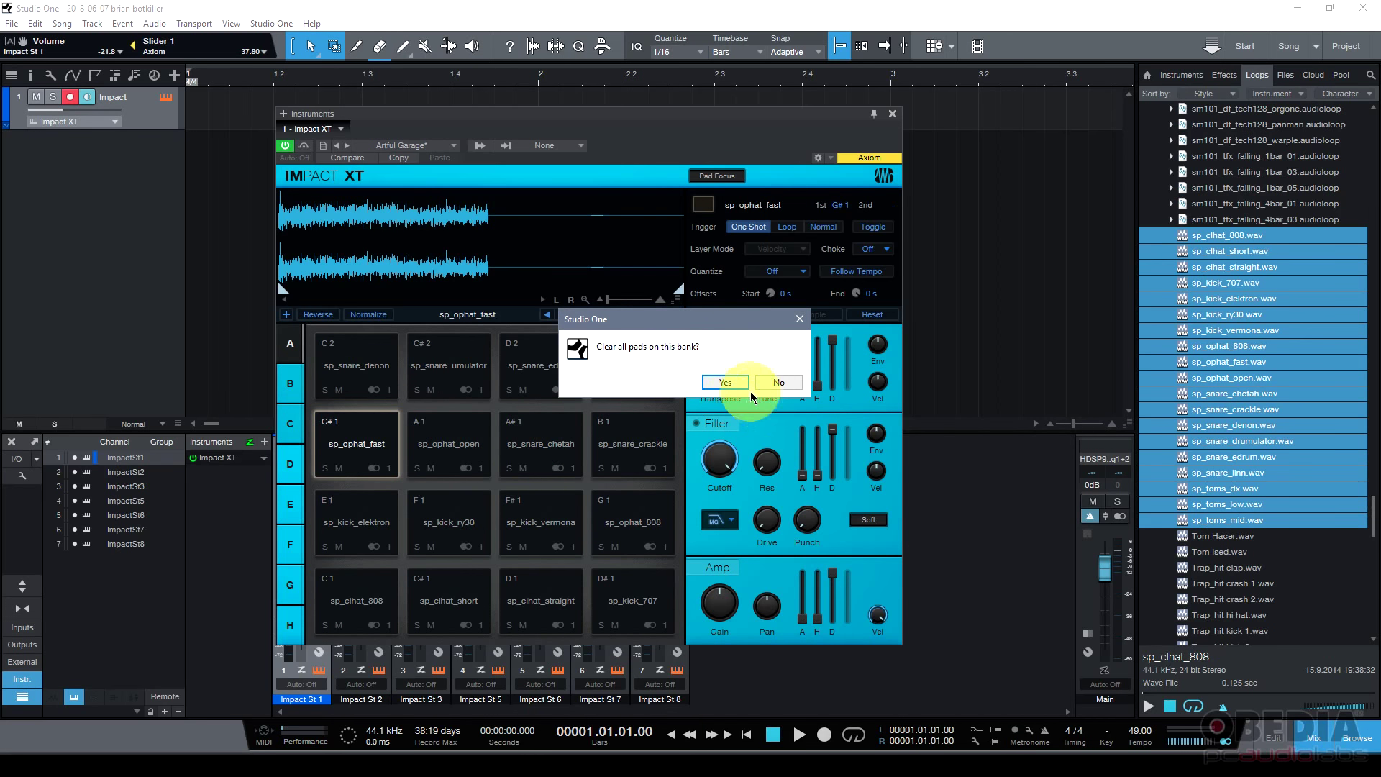
pyautogui.click(731, 382)
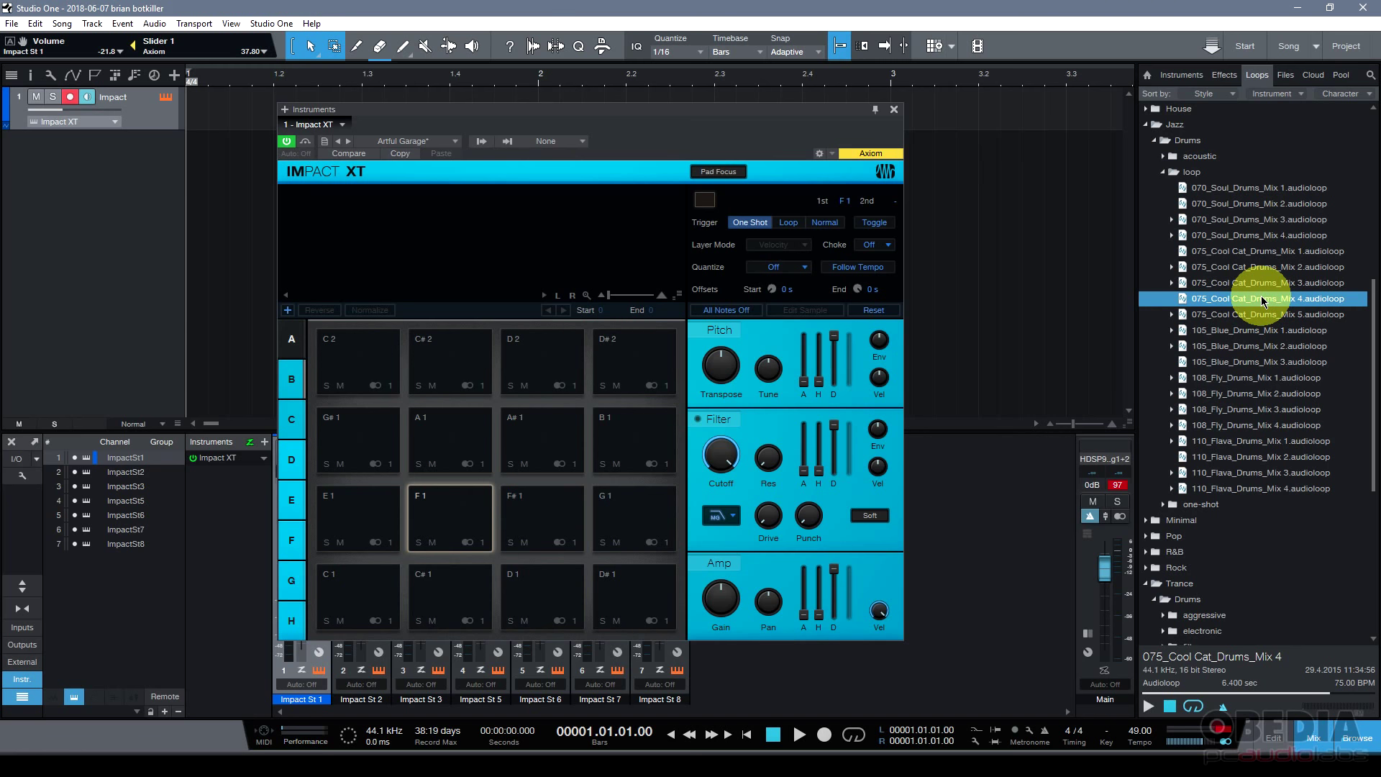
pyautogui.moveTo(1264, 301); pyautogui.dragTo(348, 592)
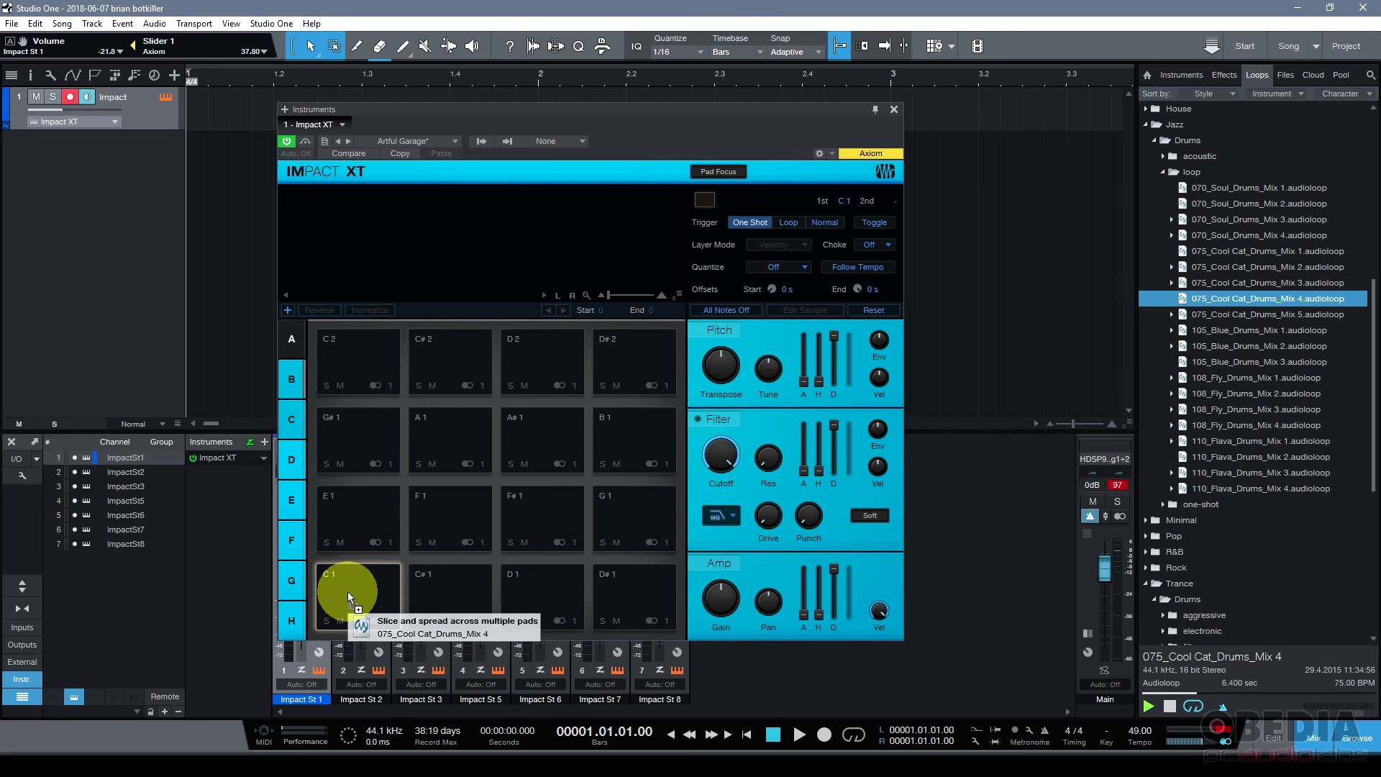
pyautogui.moveTo(348, 591); pyautogui.dragTo(347, 591)
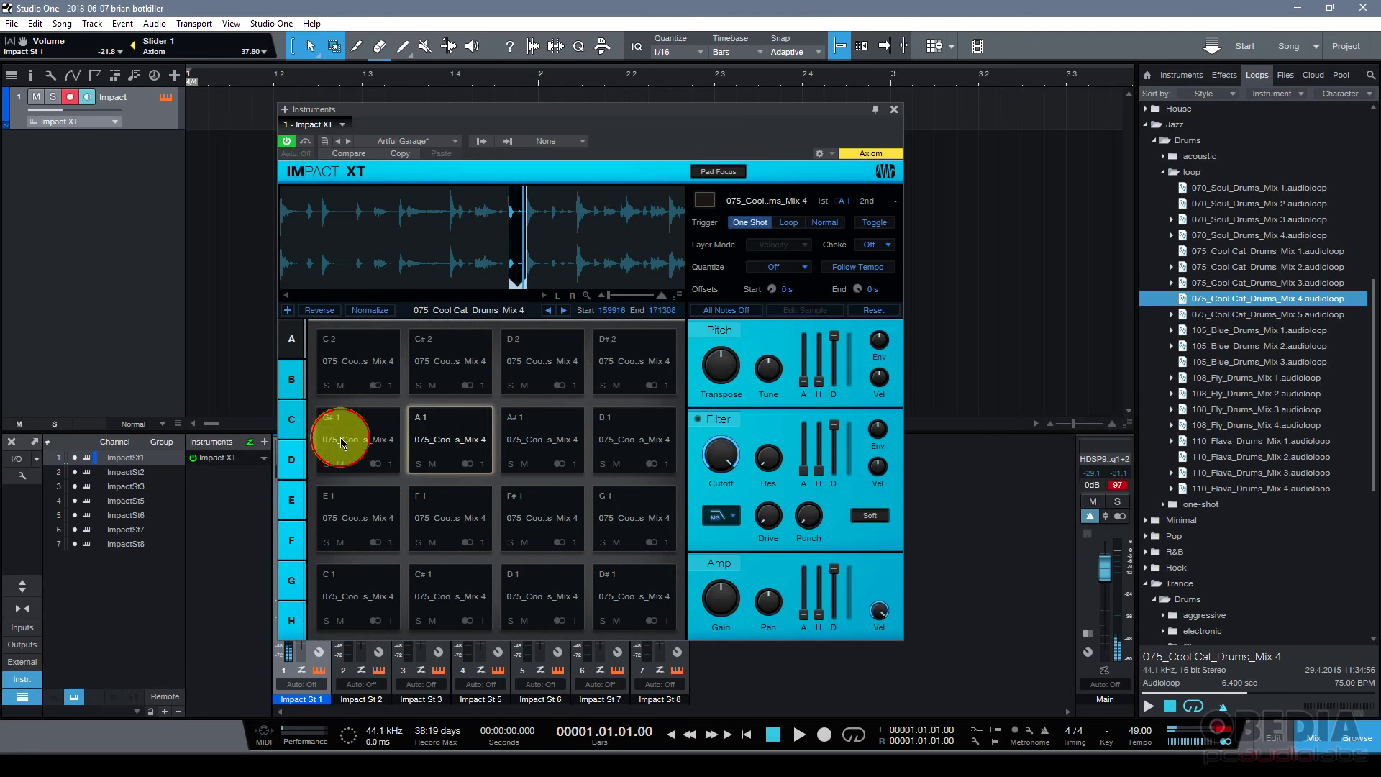
pyautogui.click(355, 360)
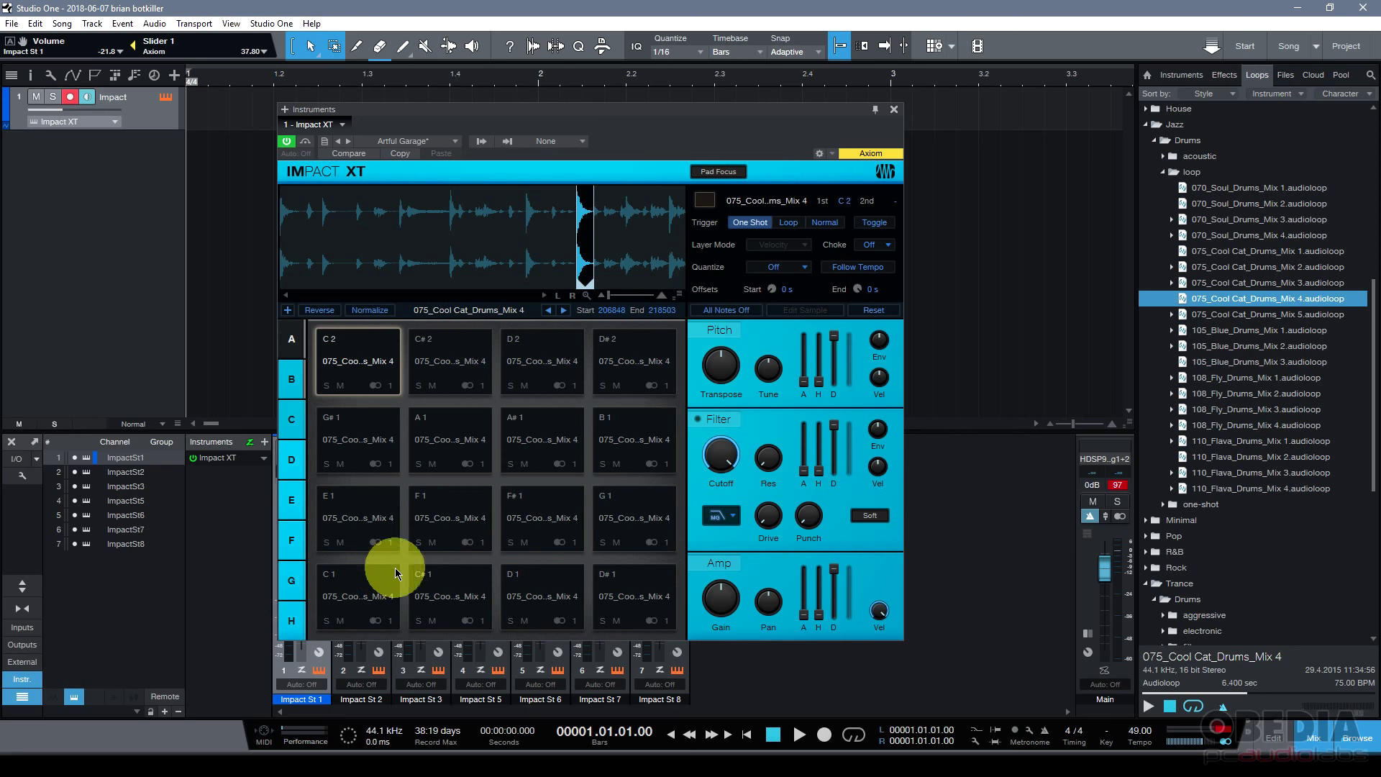
pyautogui.doubleClick(762, 203)
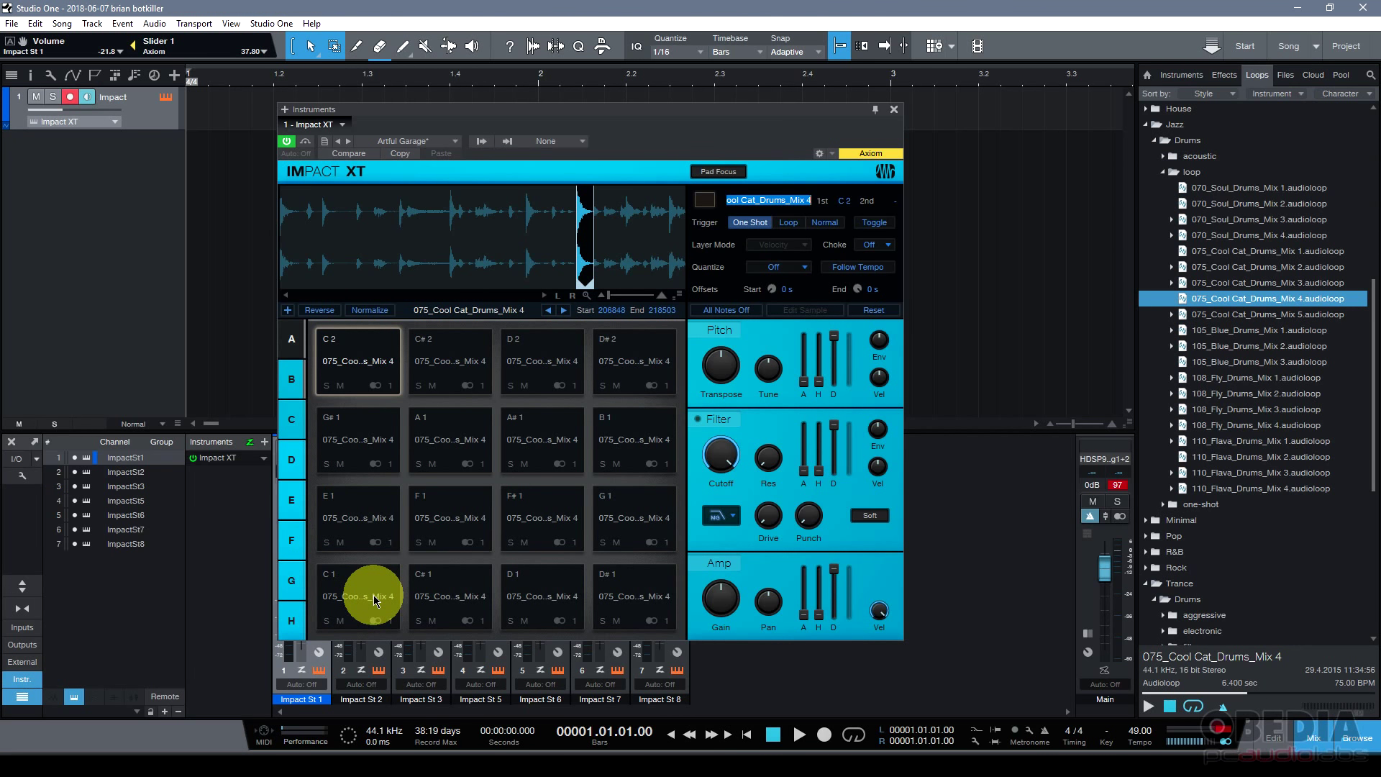
pyautogui.click(441, 585)
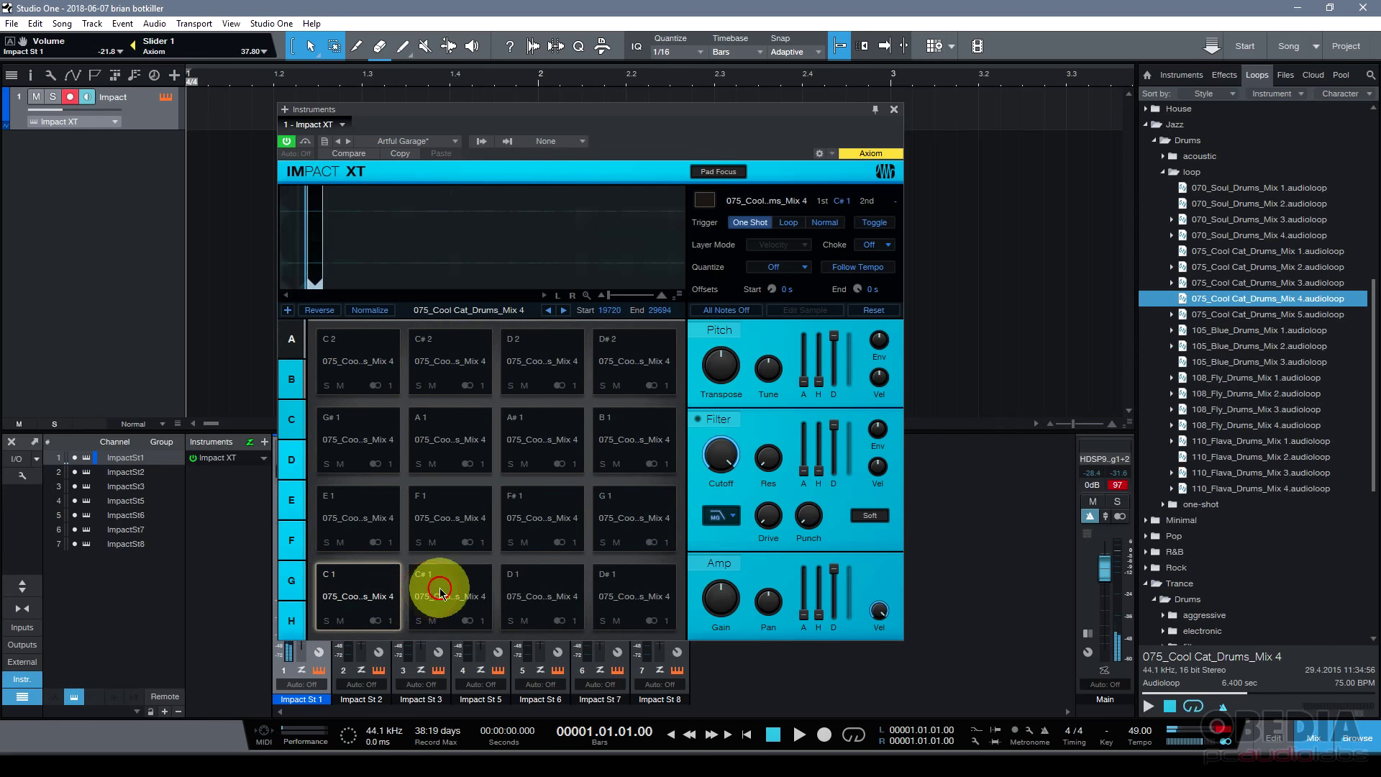
pyautogui.click(540, 593)
pyautogui.click(633, 597)
pyautogui.click(632, 525)
pyautogui.click(502, 522)
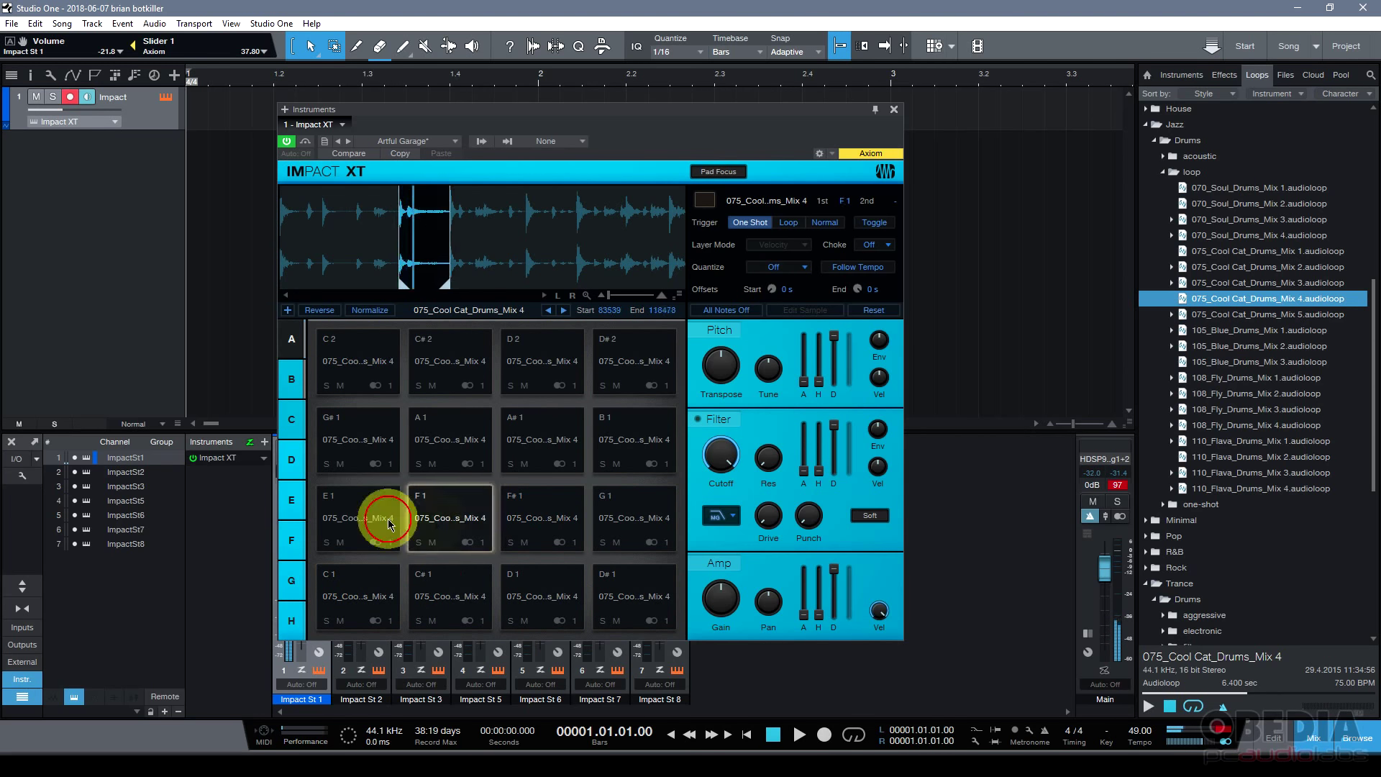
pyautogui.rightClick(370, 459)
pyautogui.click(365, 601)
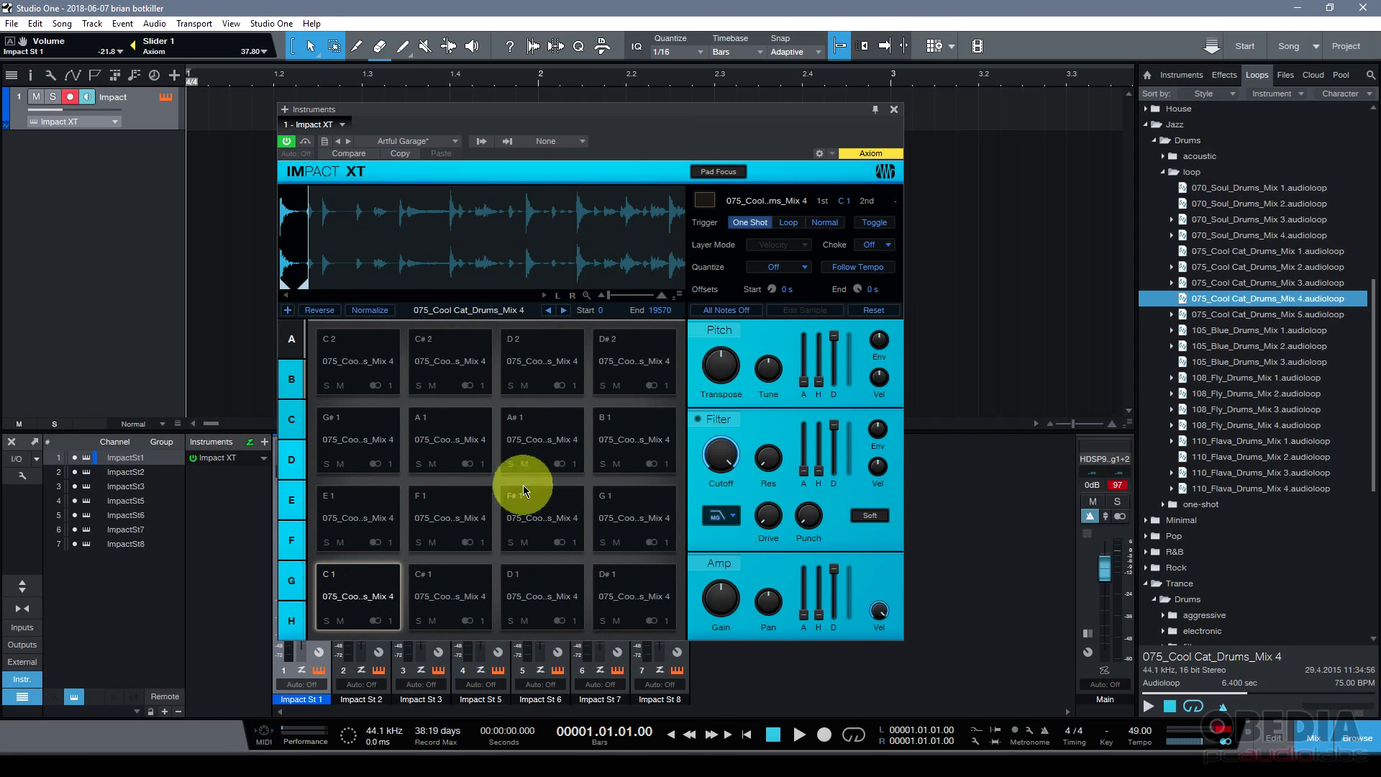
pyautogui.click(367, 581)
pyautogui.click(383, 589)
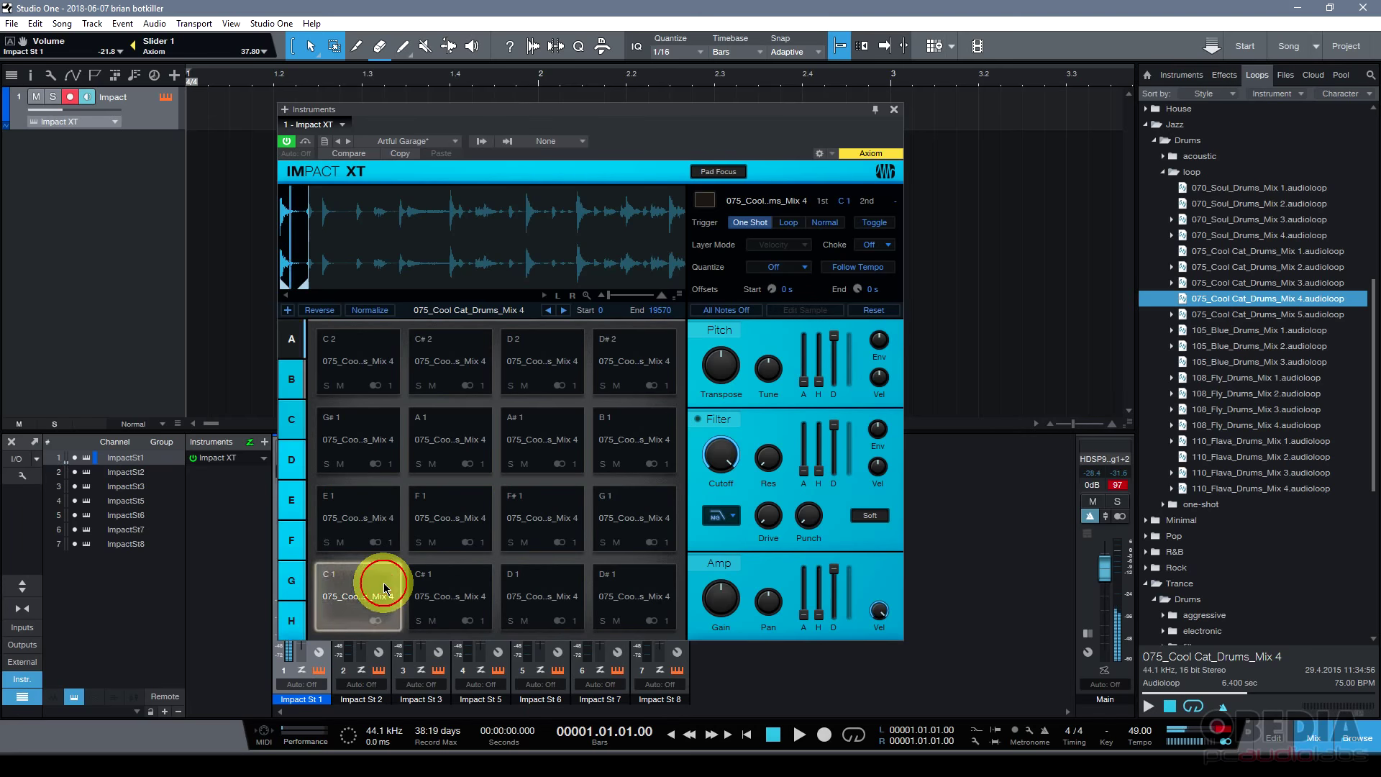
pyautogui.click(384, 588)
pyautogui.click(383, 588)
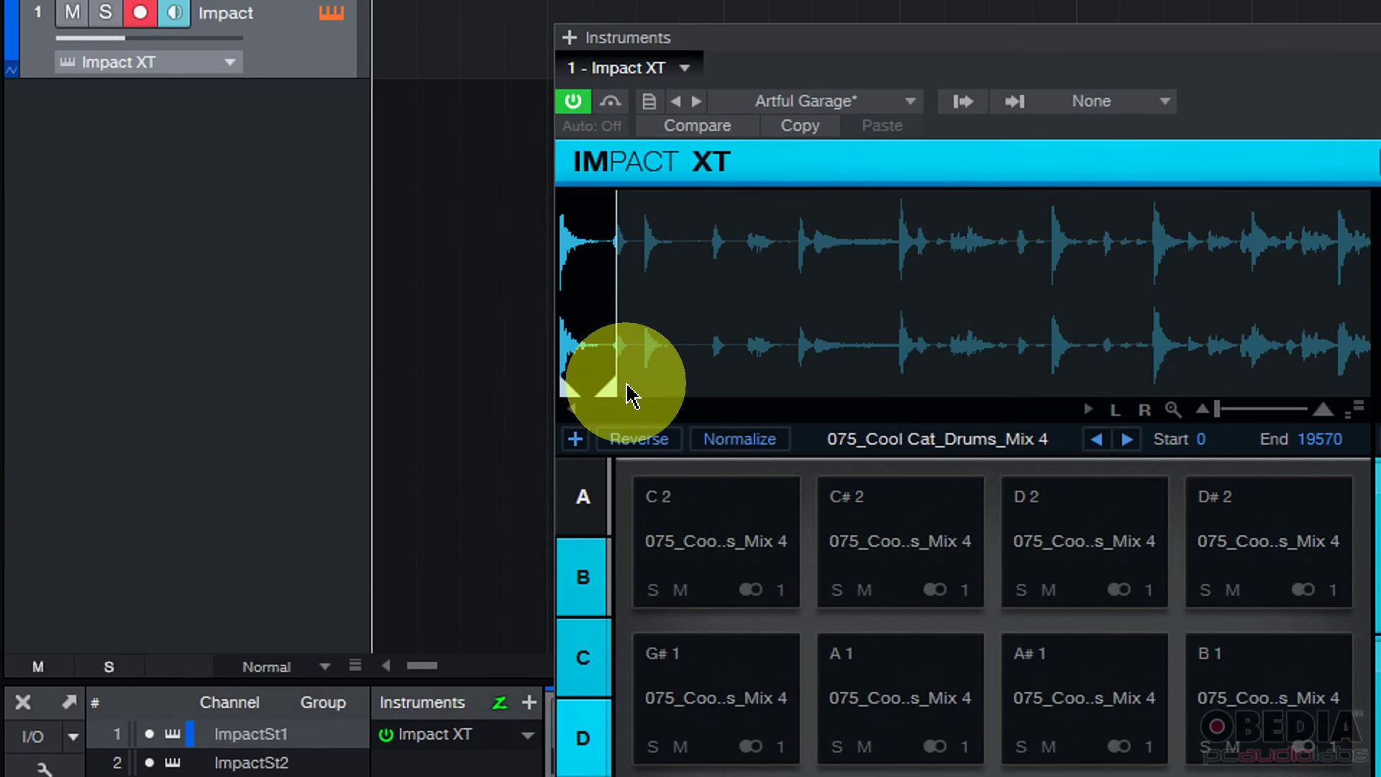
pyautogui.moveTo(628, 386)
pyautogui.mouseDown()
pyautogui.moveTo(607, 388)
pyautogui.moveTo(719, 386)
pyautogui.mouseUp()
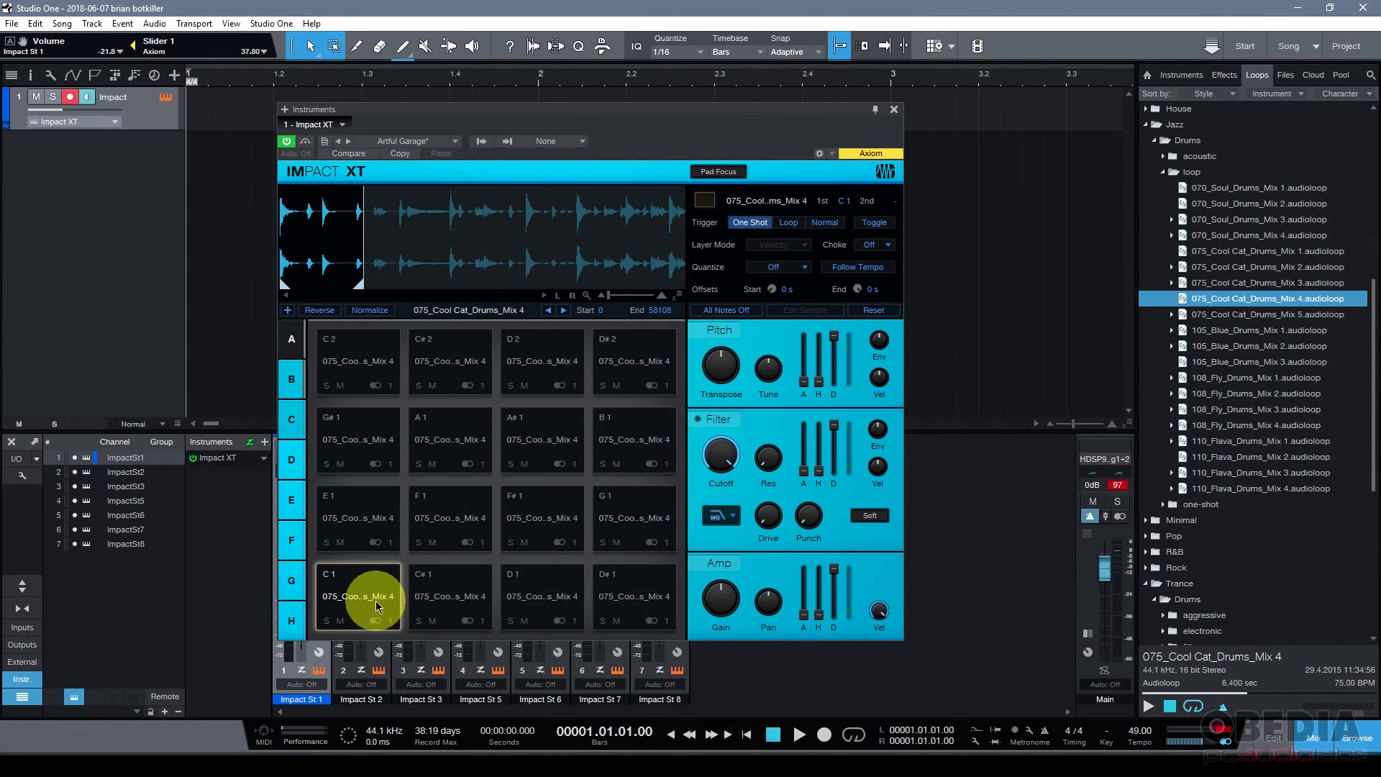
# Audition pad C1's lengthened slice, which now plays from 0 to 58108.
pyautogui.click(378, 606)
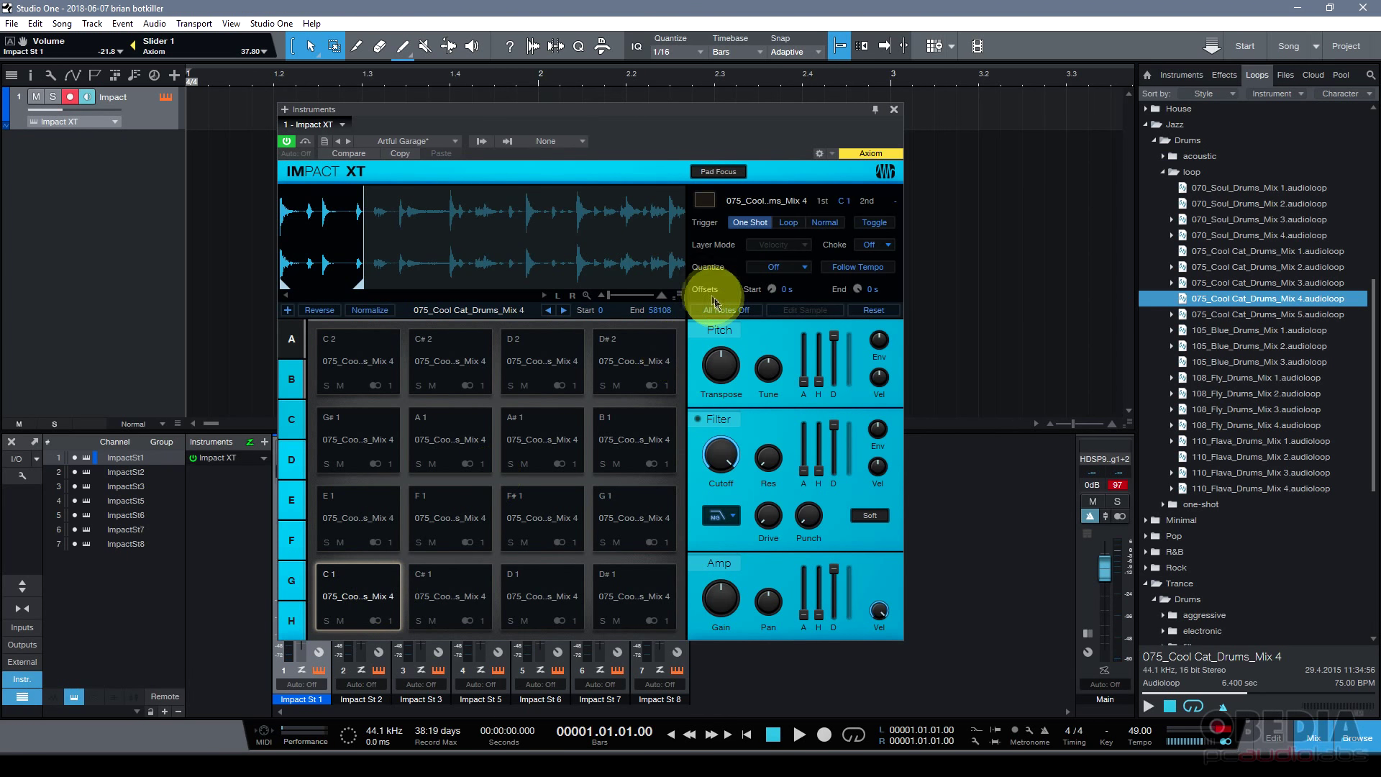
pyautogui.click(379, 602)
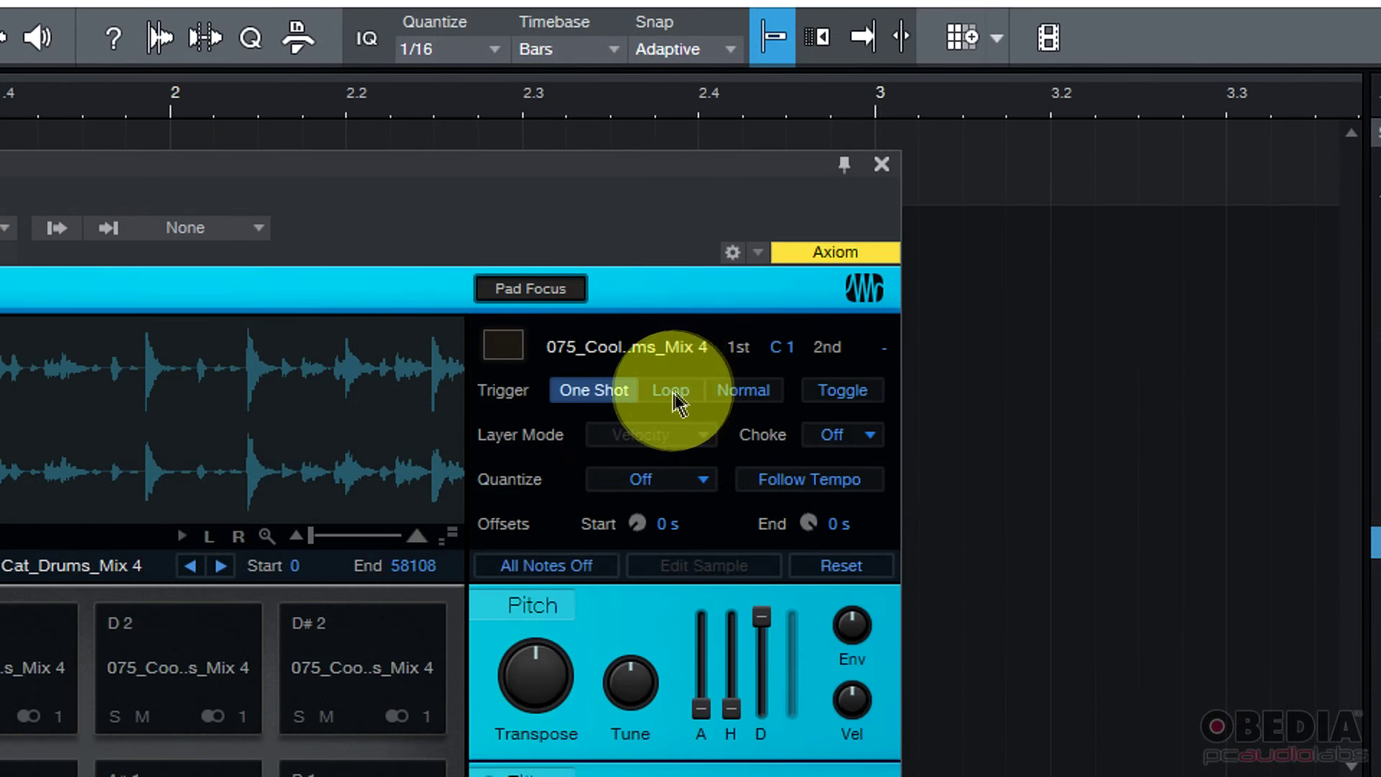
# Switch pad C1's trigger mode to Loop and audition the looping slice.
pyautogui.click(791, 227)
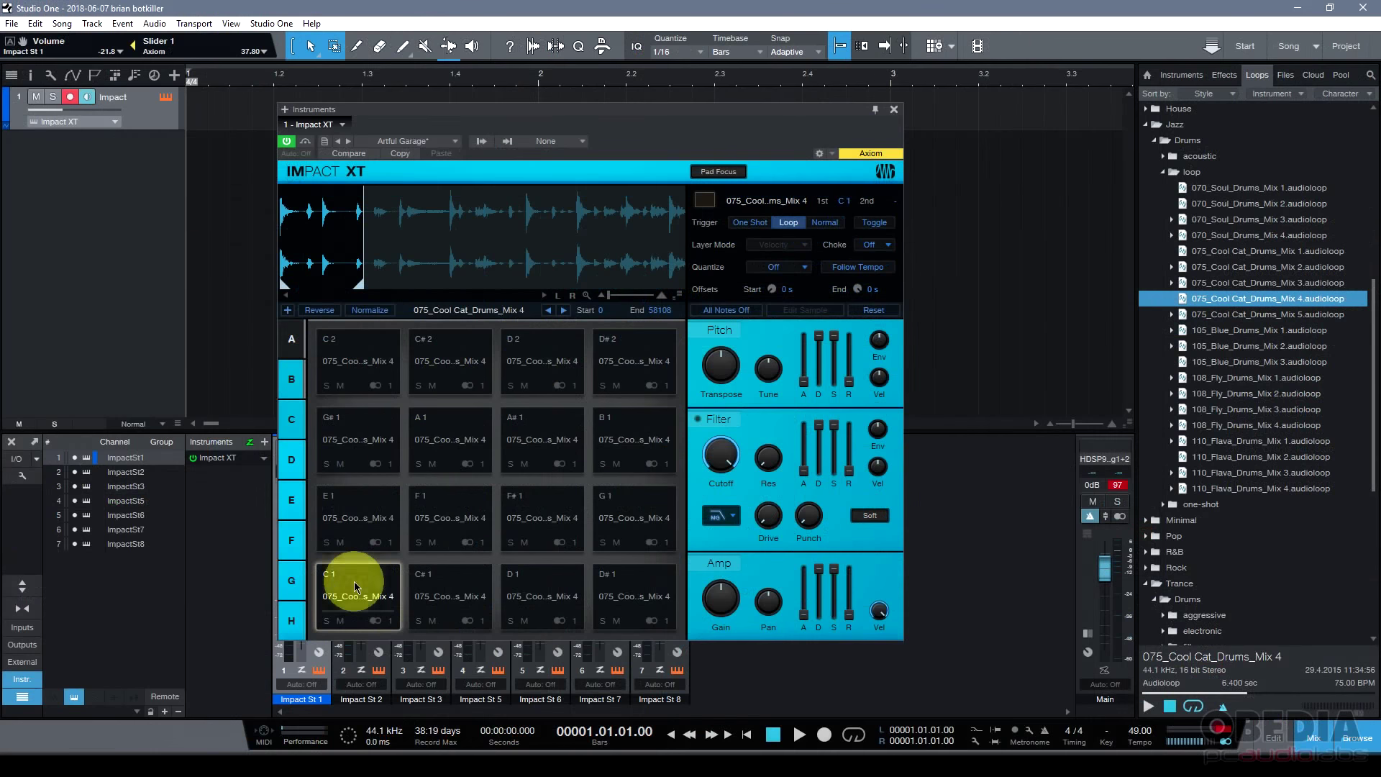
pyautogui.click(356, 582)
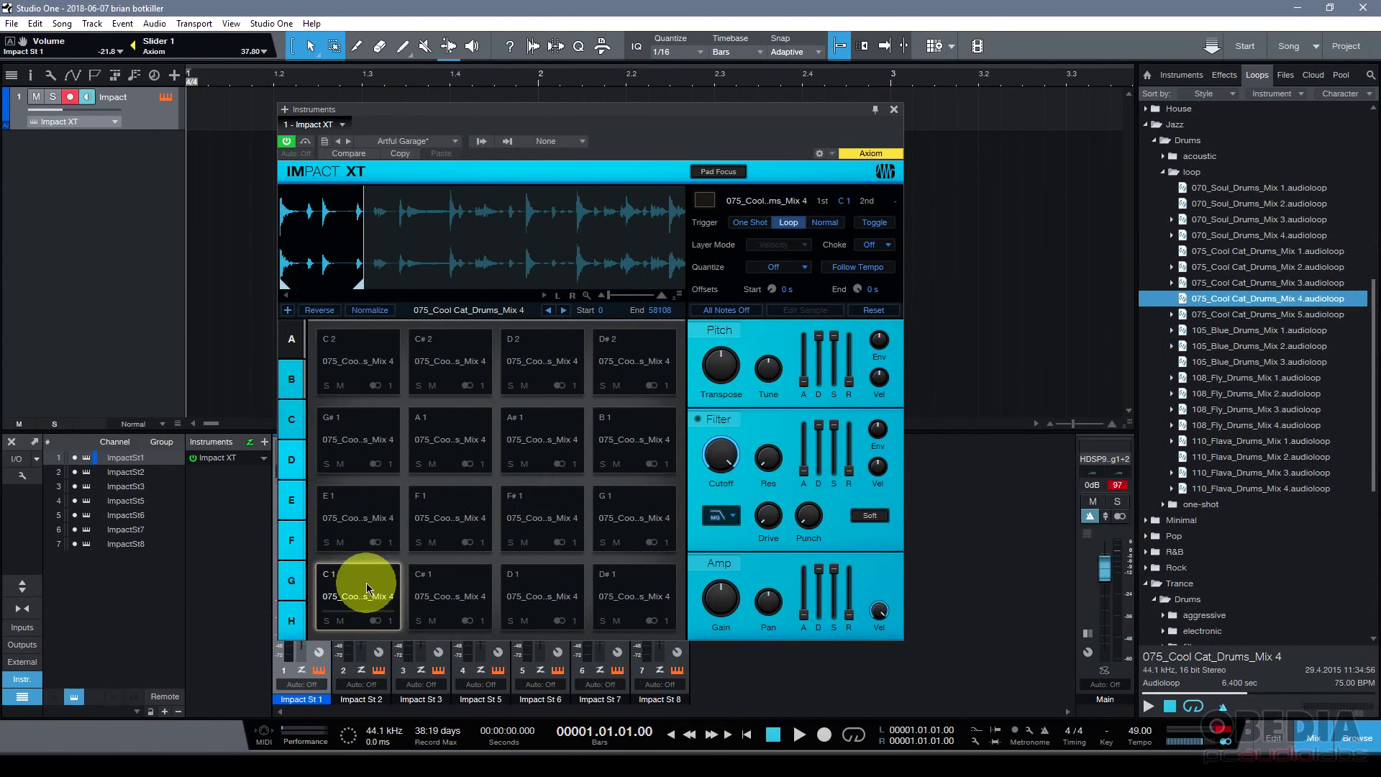
pyautogui.click(367, 592)
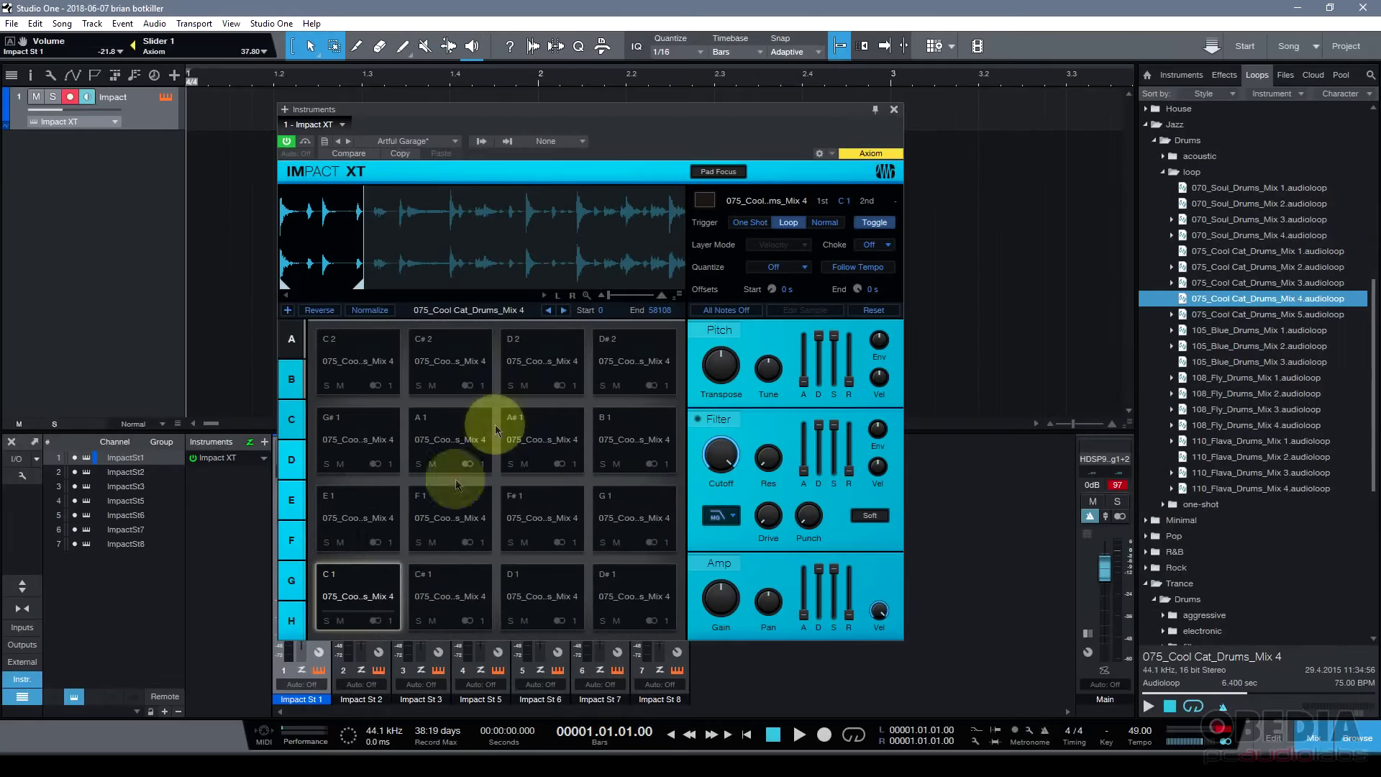
# Test Toggle on pad C1: first press starts the loop, second press stops it.
pyautogui.click(370, 598)
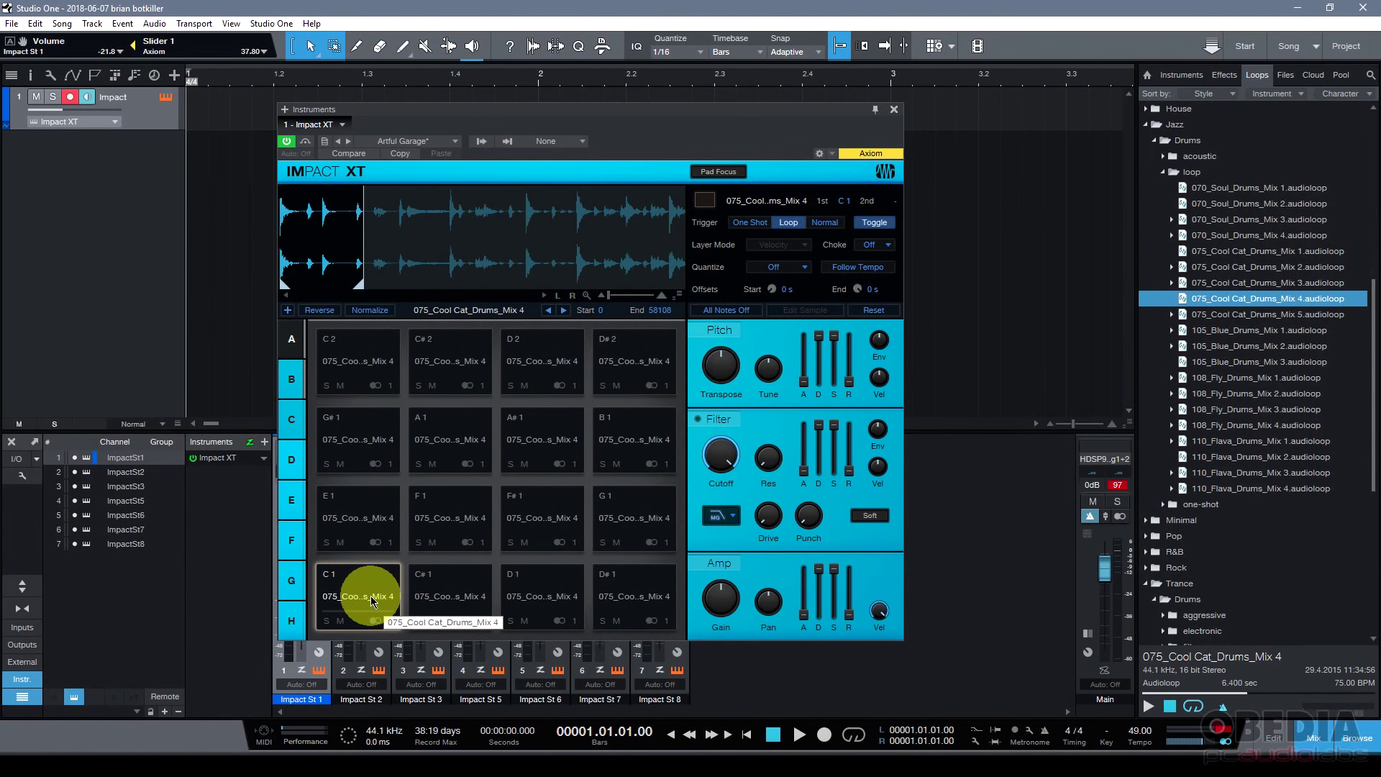
pyautogui.click(368, 601)
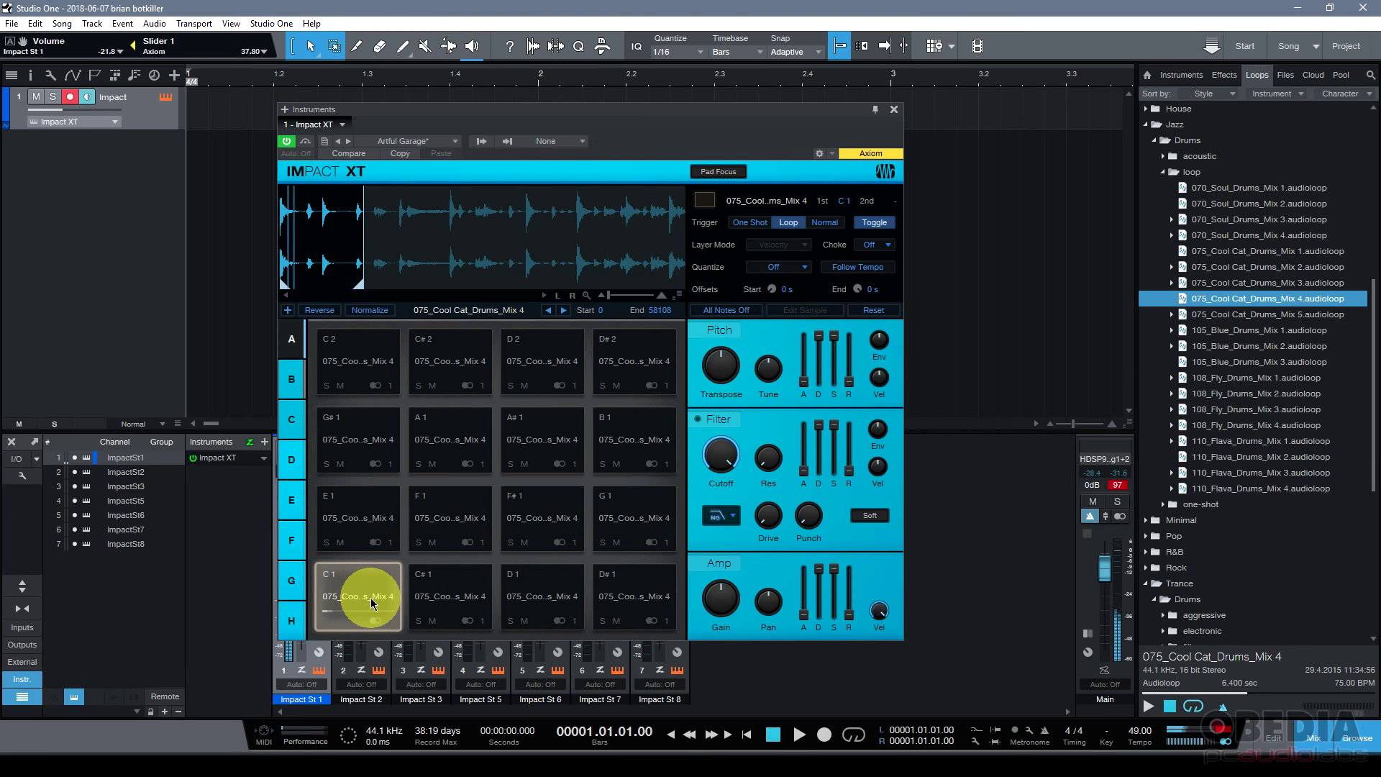
pyautogui.click(368, 598)
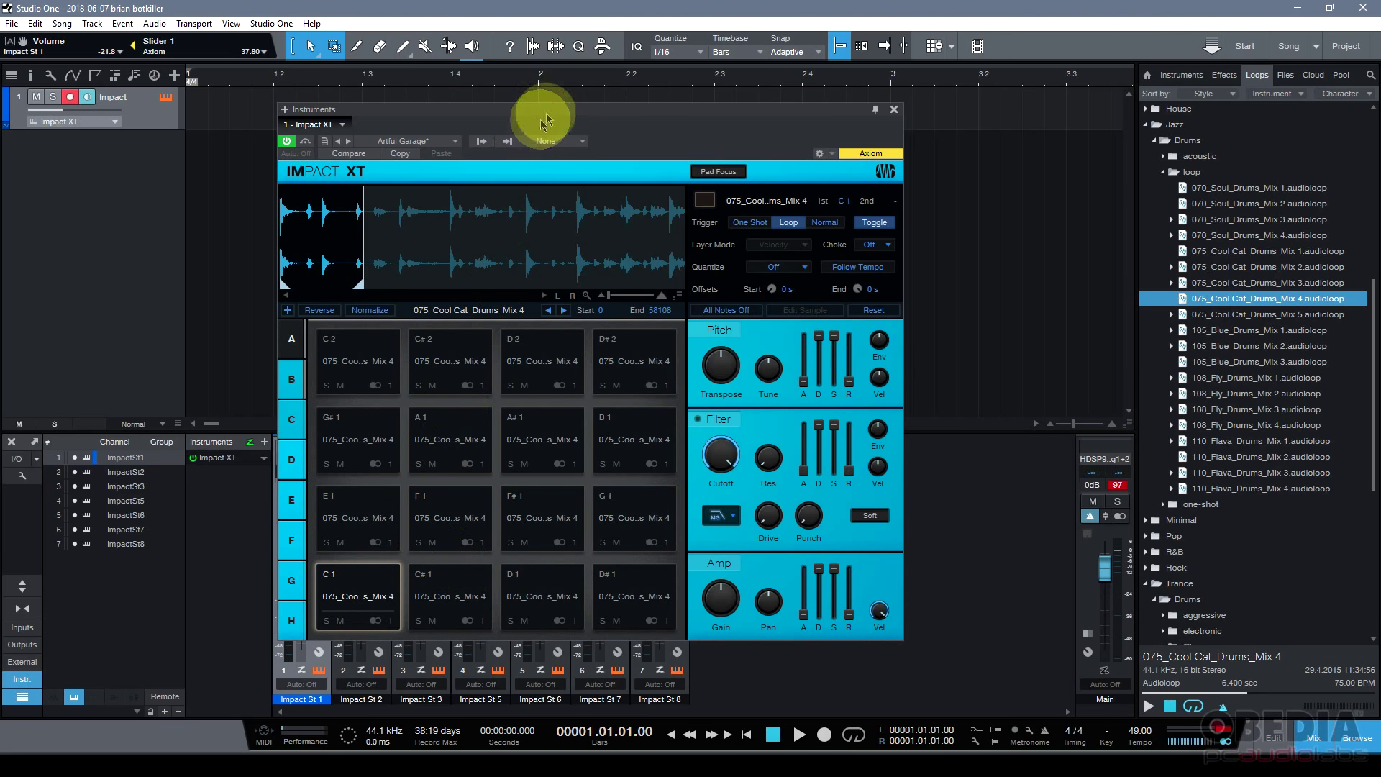
pyautogui.moveTo(542, 114); pyautogui.dragTo(550, 90)
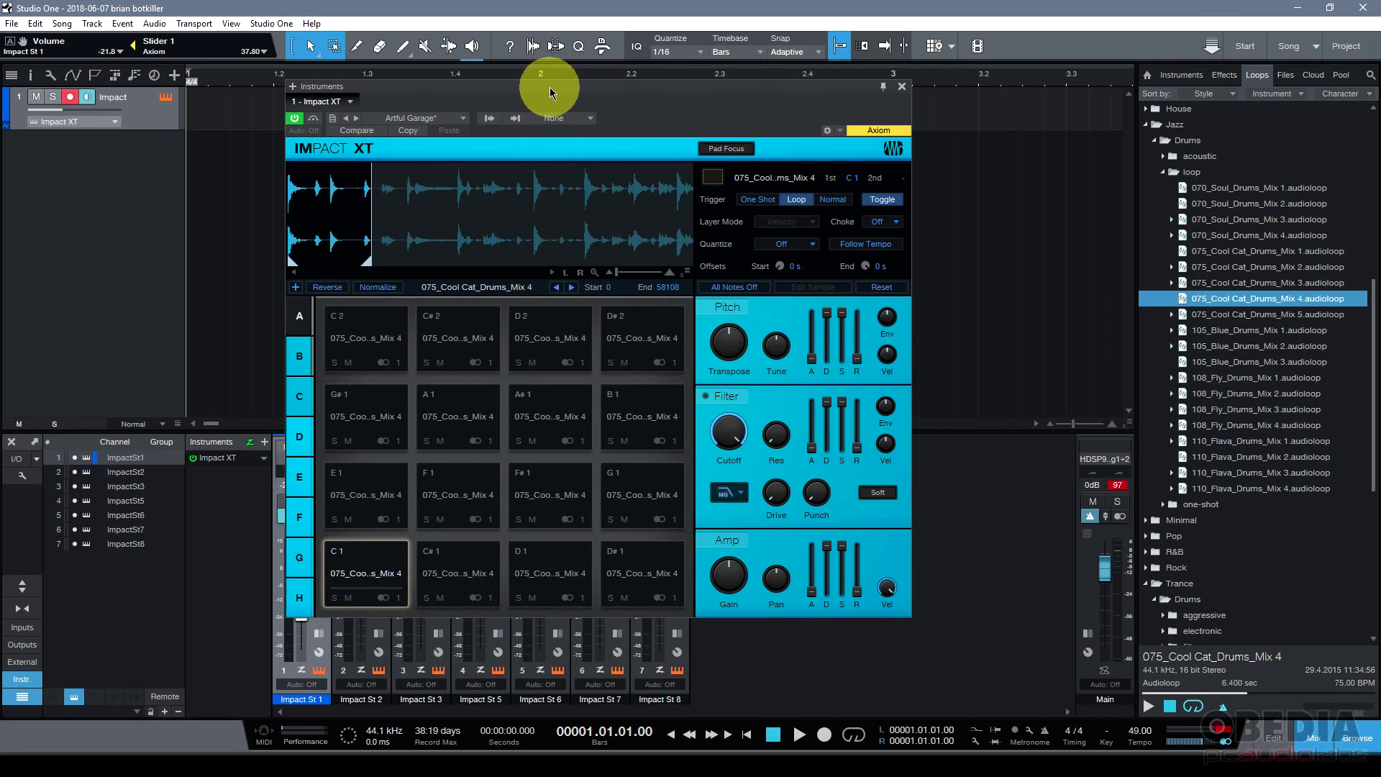
# Play pad C1's tempo-following loop while setting the song tempo to 55.00, then audition C#1.
pyautogui.moveTo(547, 88); pyautogui.dragTo(567, 111)
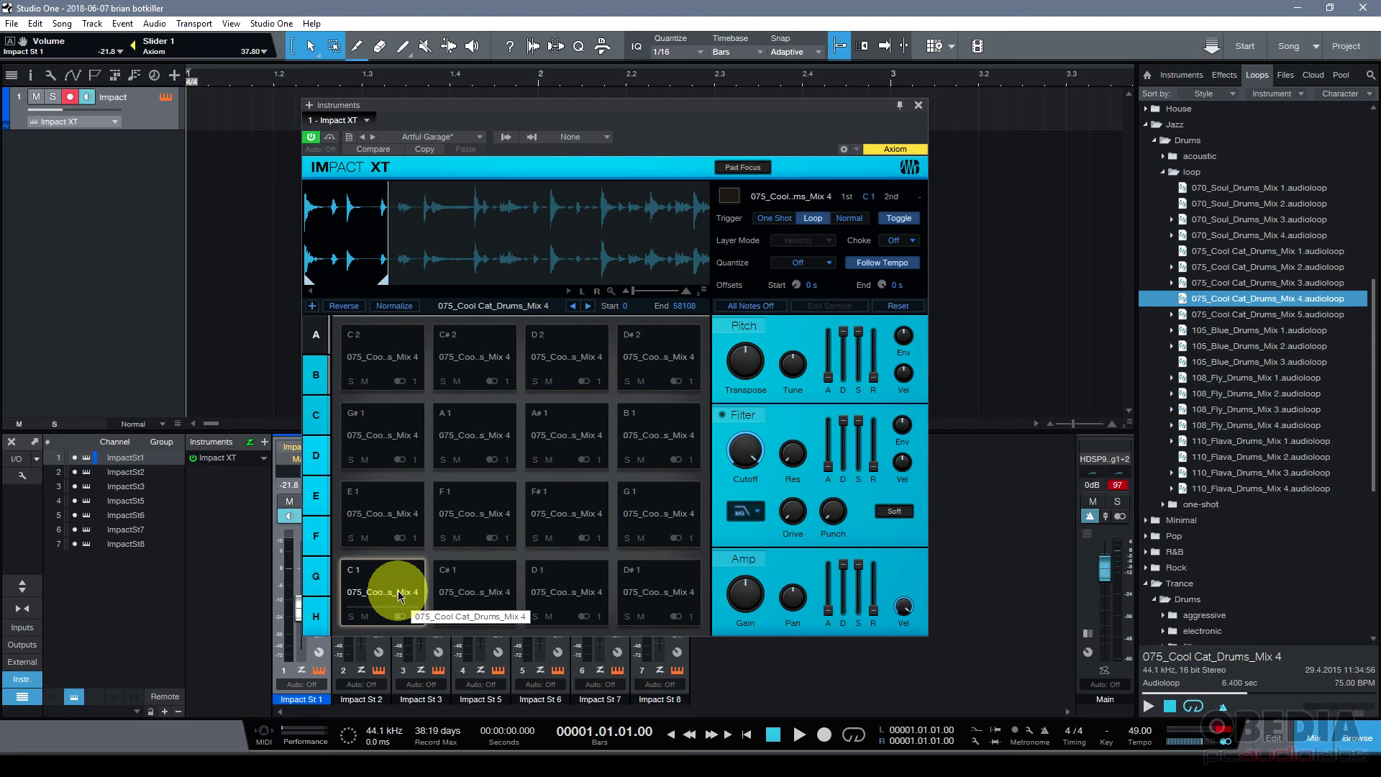
pyautogui.click(401, 596)
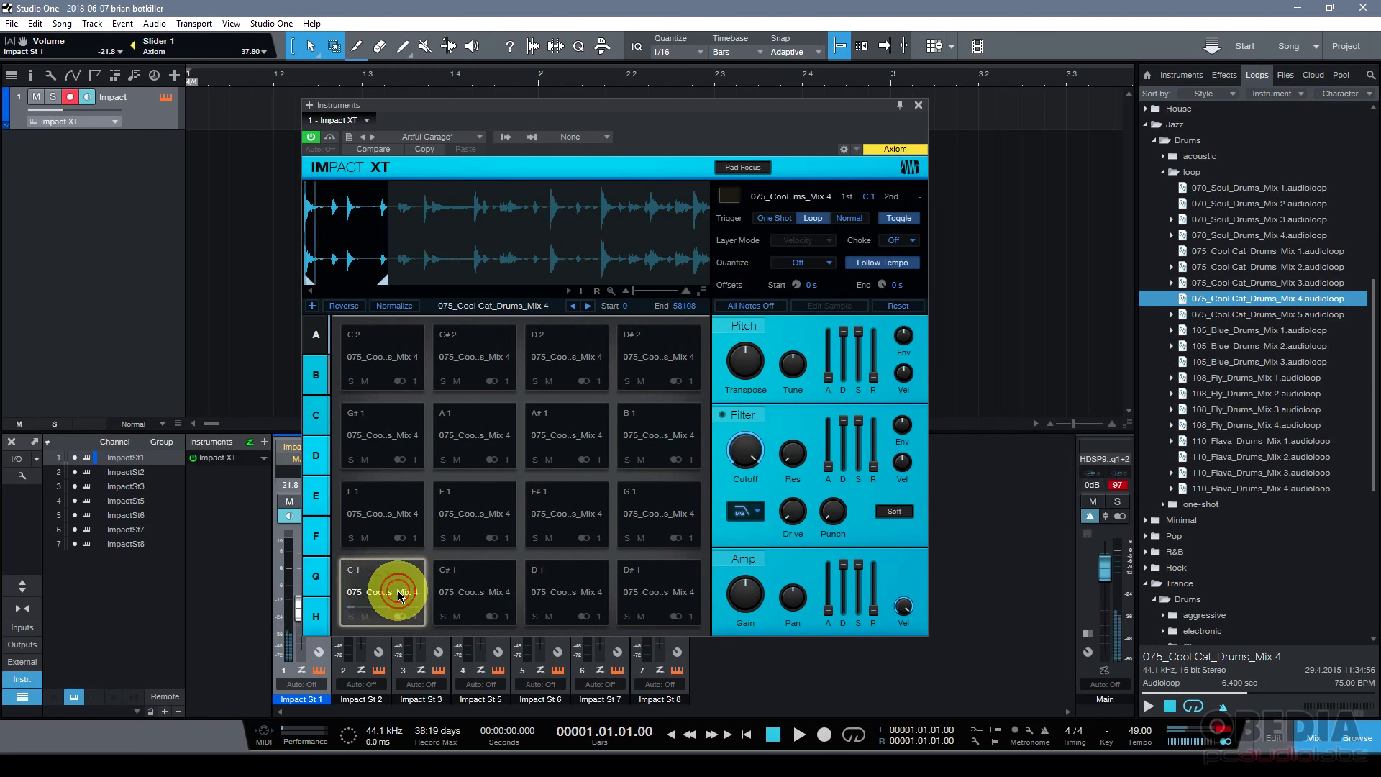
pyautogui.moveTo(1144, 735)
pyautogui.mouseDown()
pyautogui.moveTo(1131, 570)
pyautogui.moveTo(1126, 687)
pyautogui.moveTo(1140, 727)
pyautogui.mouseUp()
pyautogui.click(392, 584)
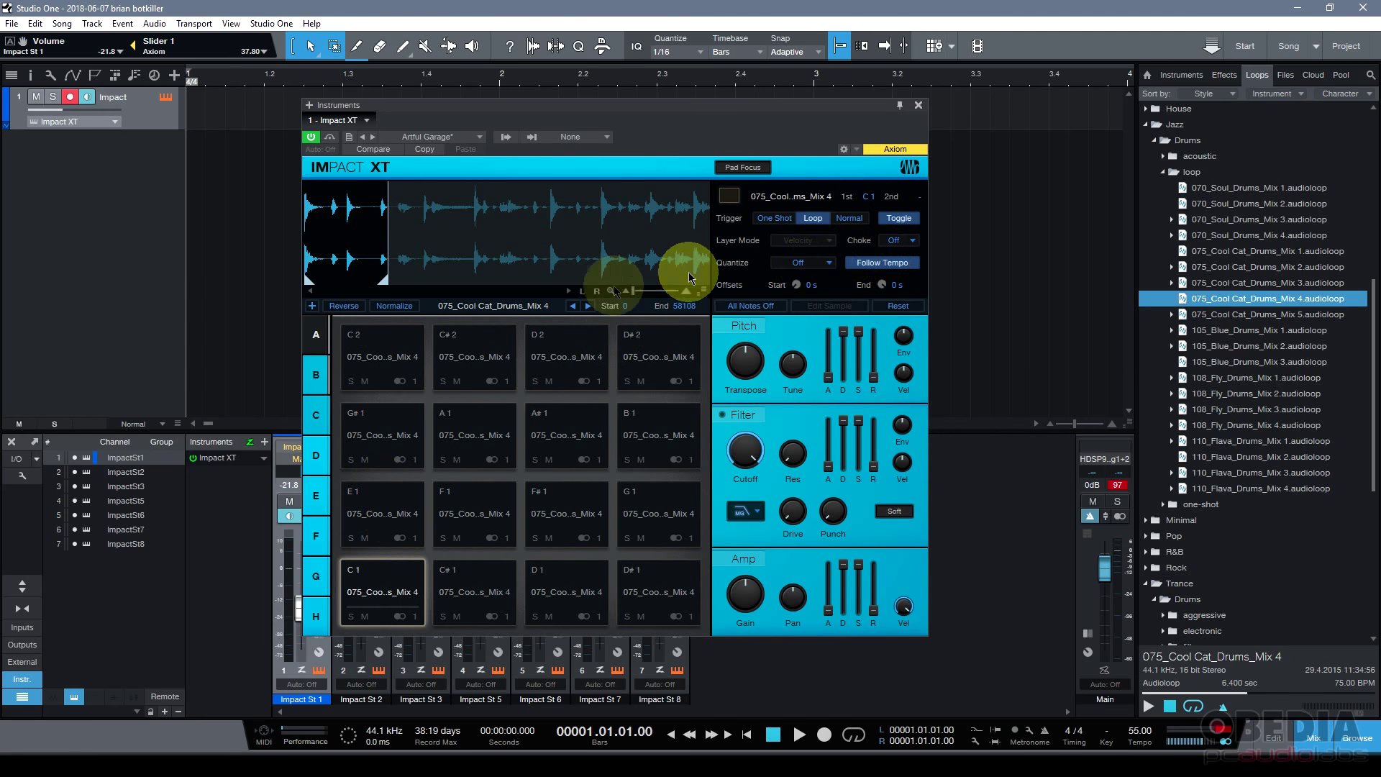
pyautogui.click(473, 581)
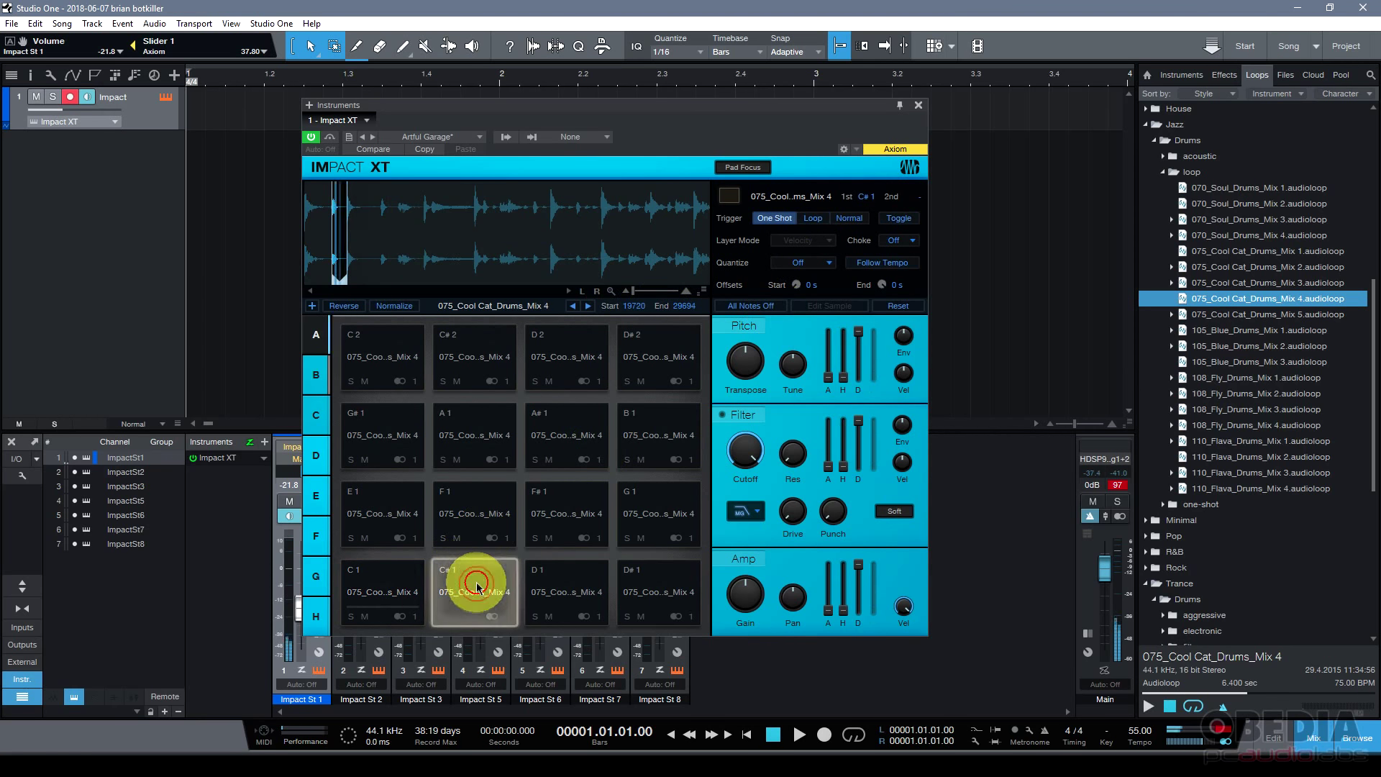
# Audition the D1, C#1 and F1 slices.
pyautogui.click(564, 593)
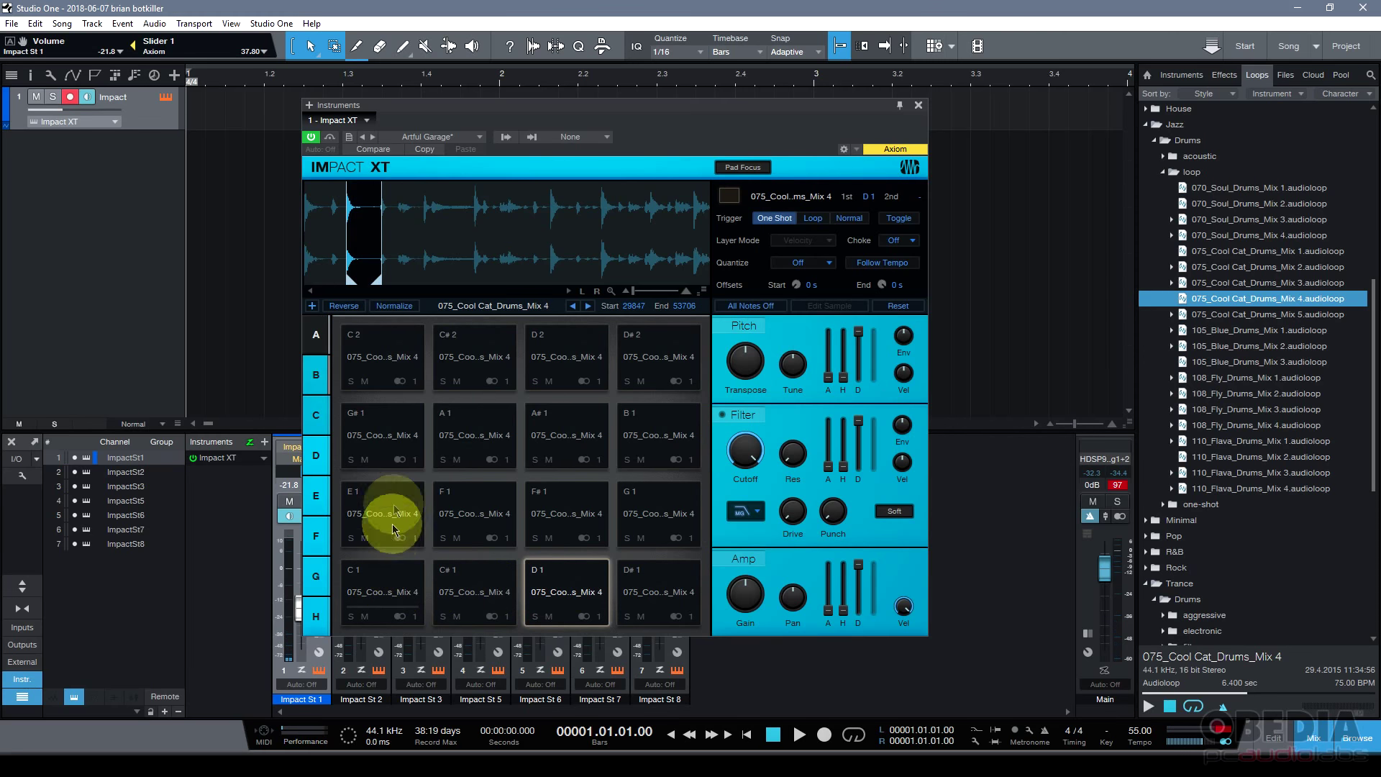
pyautogui.click(483, 586)
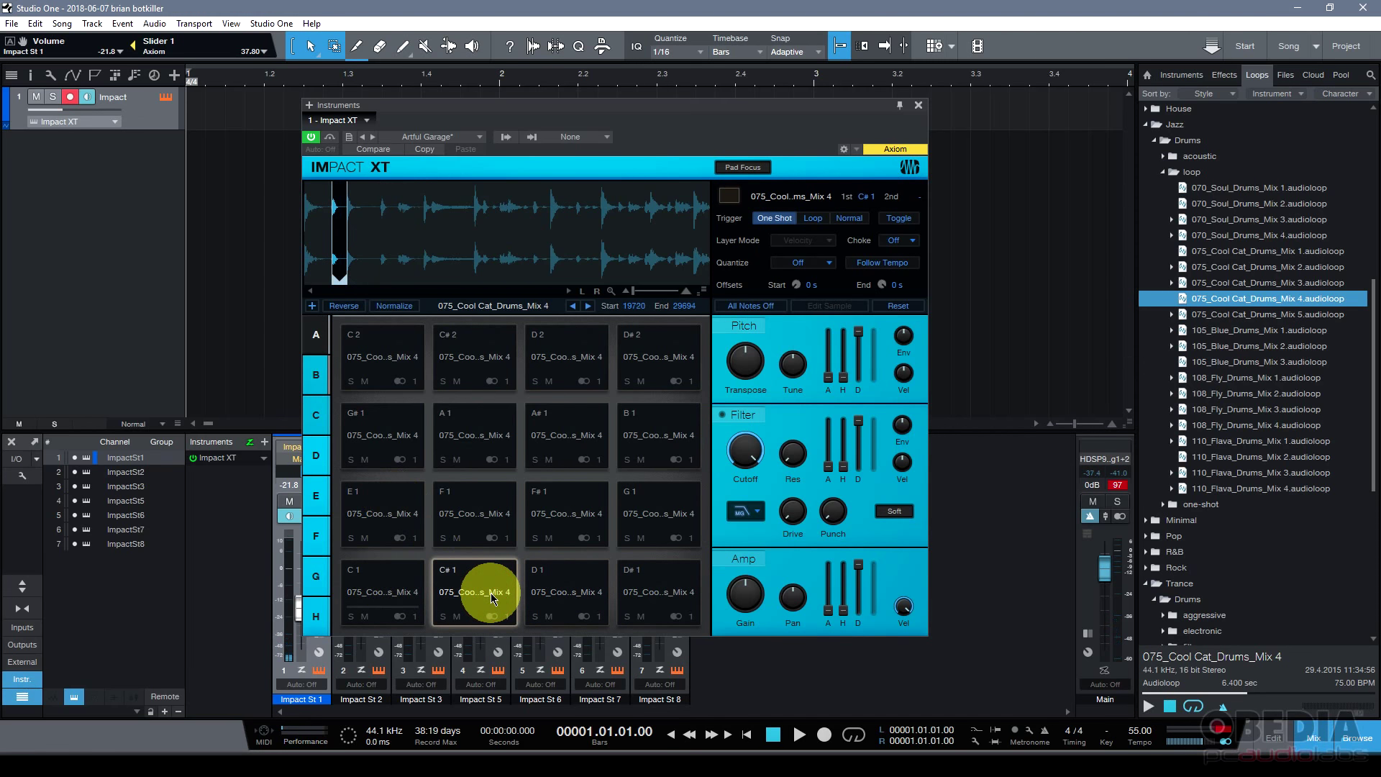
pyautogui.click(478, 515)
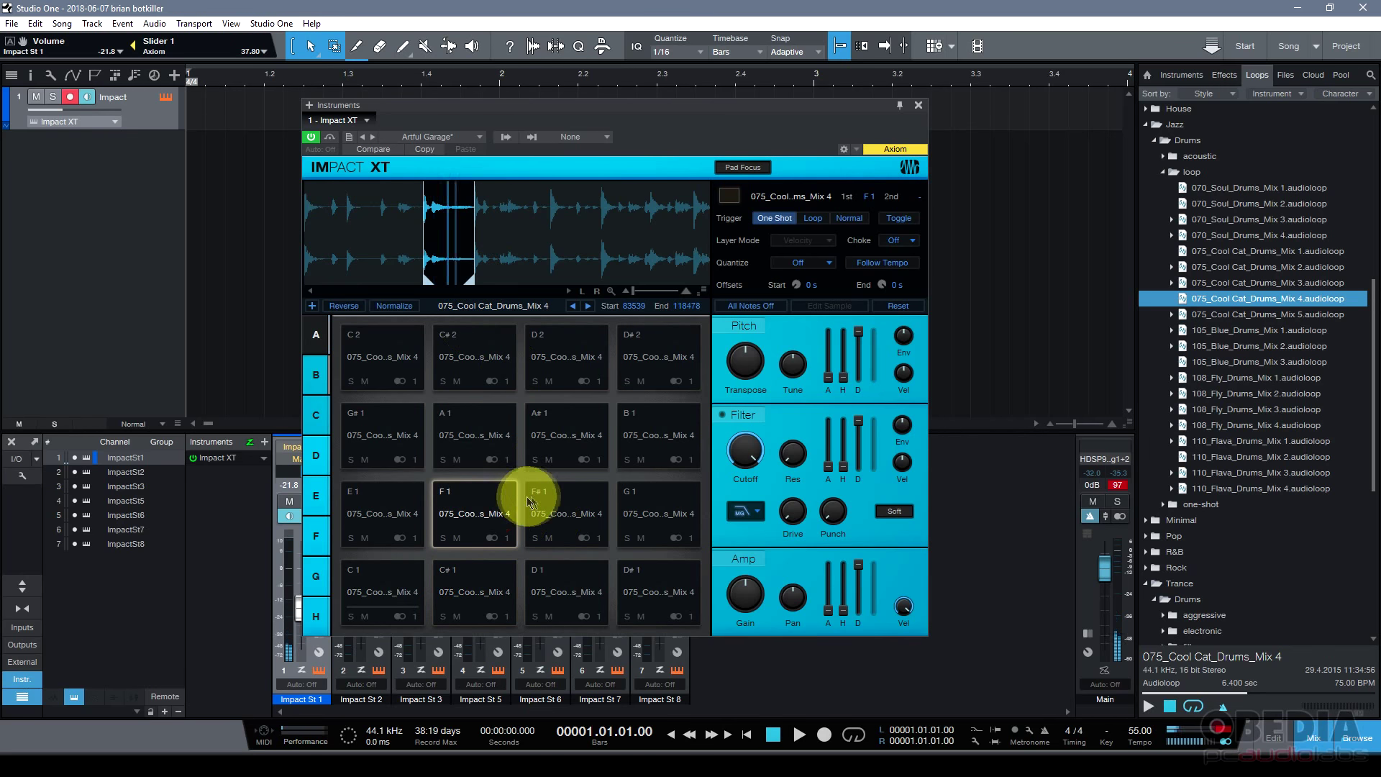
# Set pad F#1's quantize to Beats and enable Follow Tempo.
pyautogui.click(576, 515)
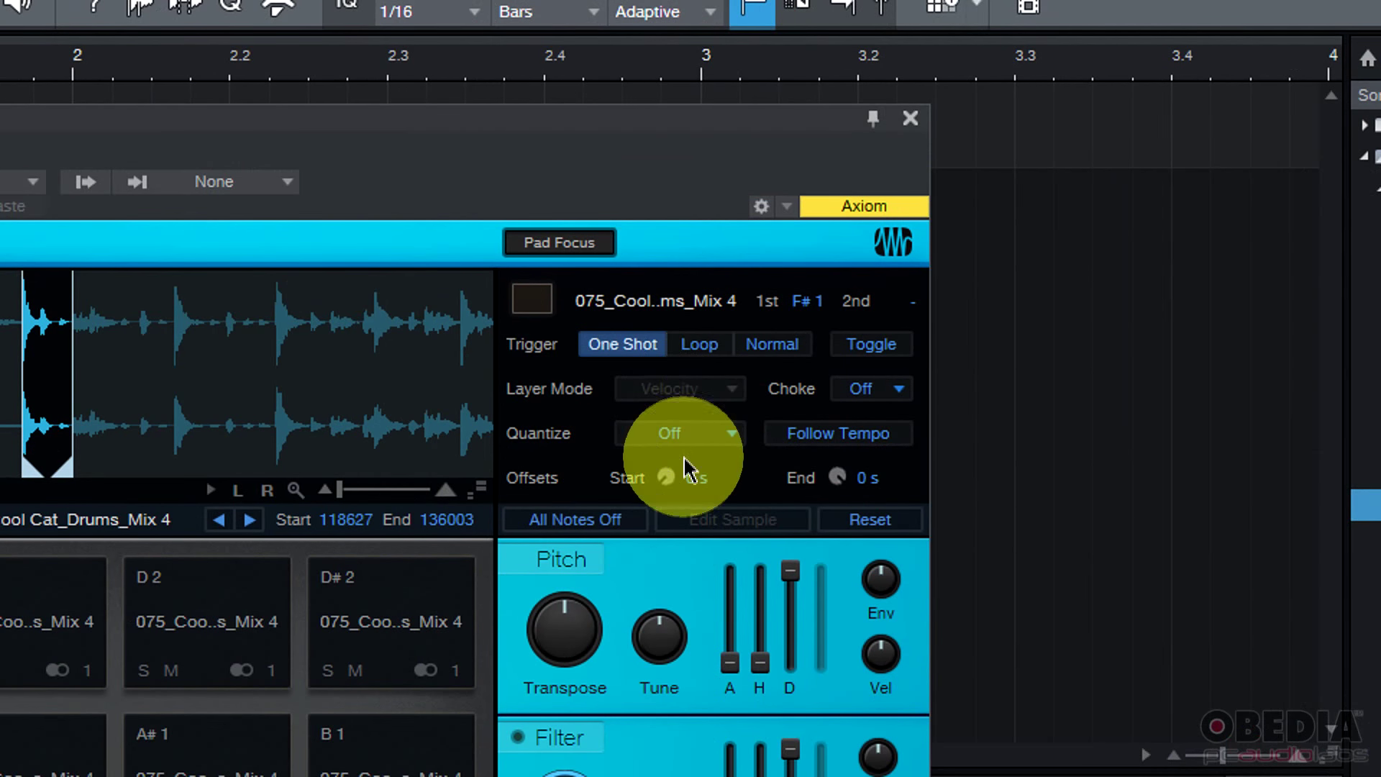
pyautogui.click(701, 435)
pyautogui.click(703, 523)
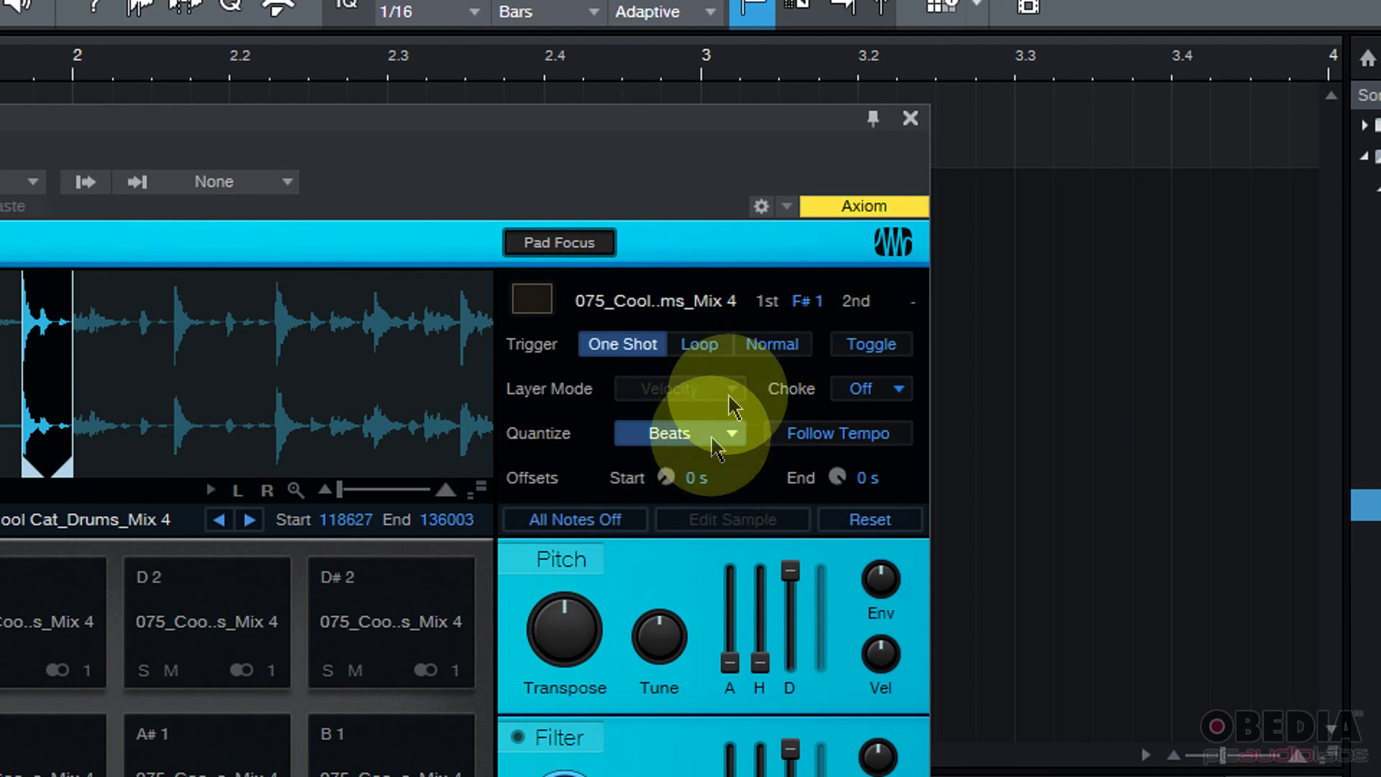
pyautogui.click(880, 437)
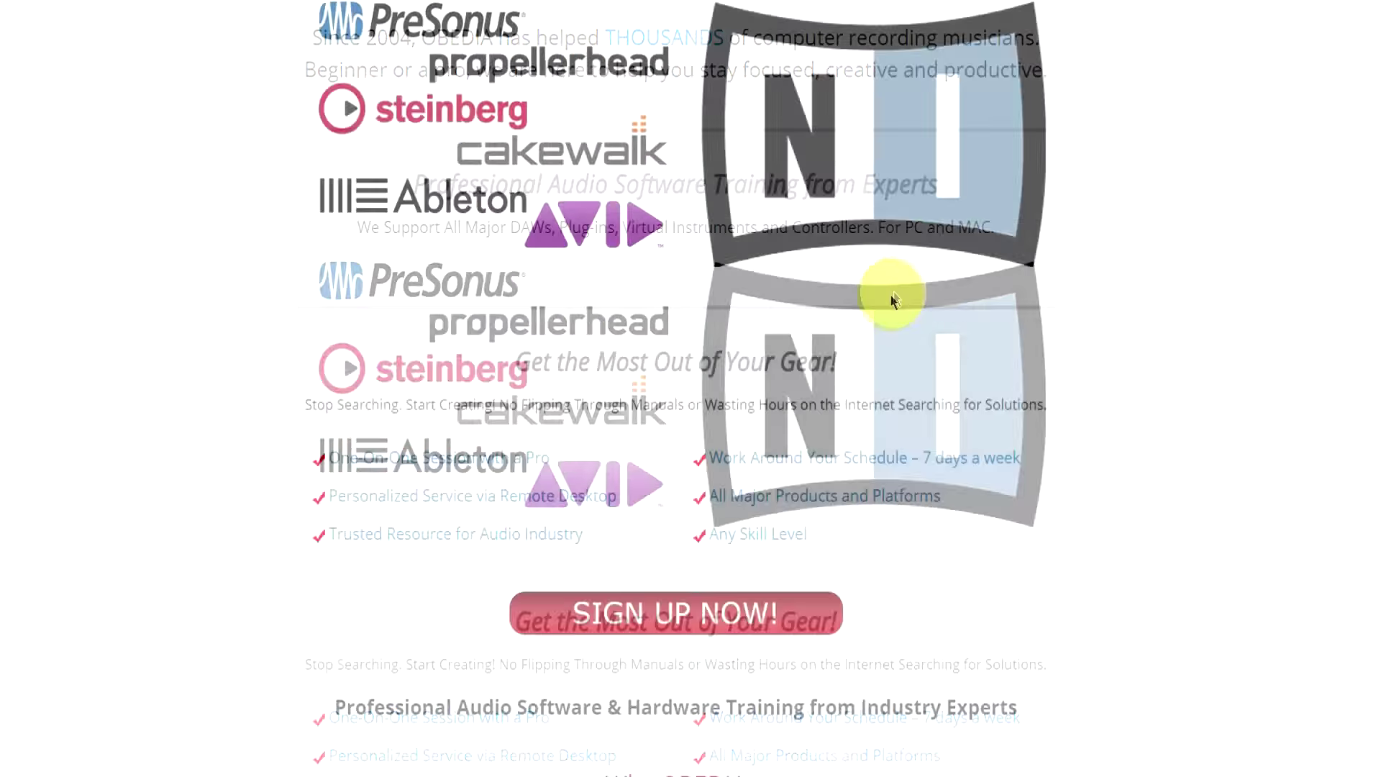
# Scroll to Rates and Services and open the Get Started form via SIGN UP NOW.
pyautogui.scroll(-15, 857, 322)
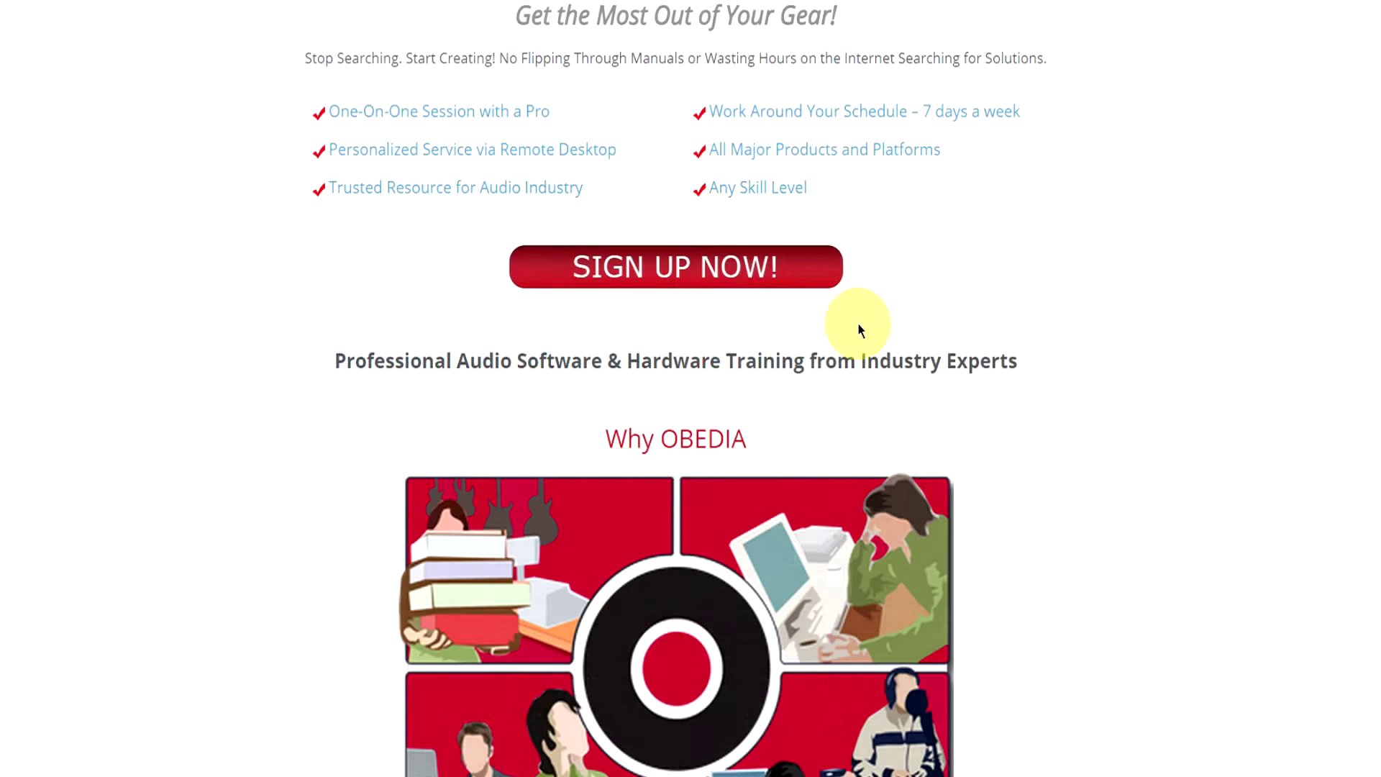
pyautogui.scroll(-15, 813, 349)
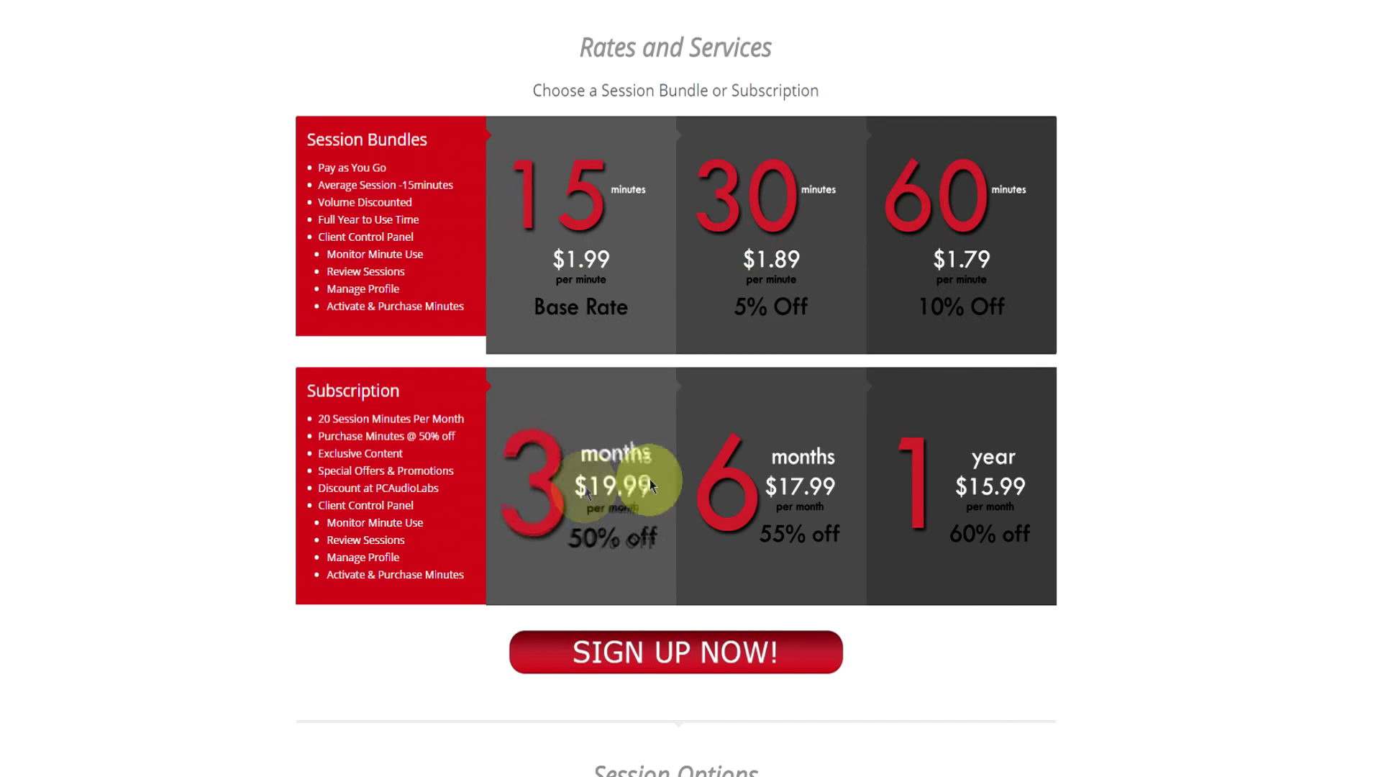
pyautogui.scroll(-2, 835, 496)
pyautogui.click(761, 478)
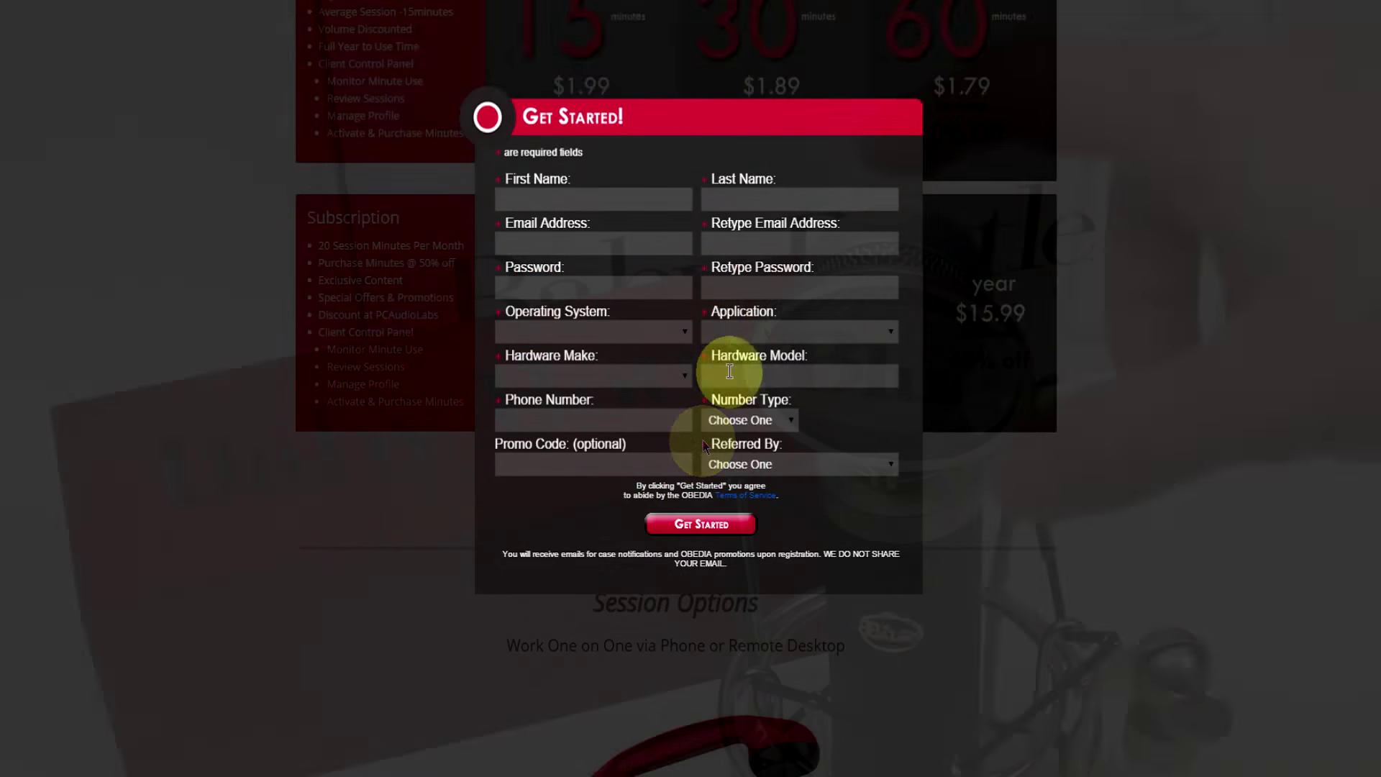